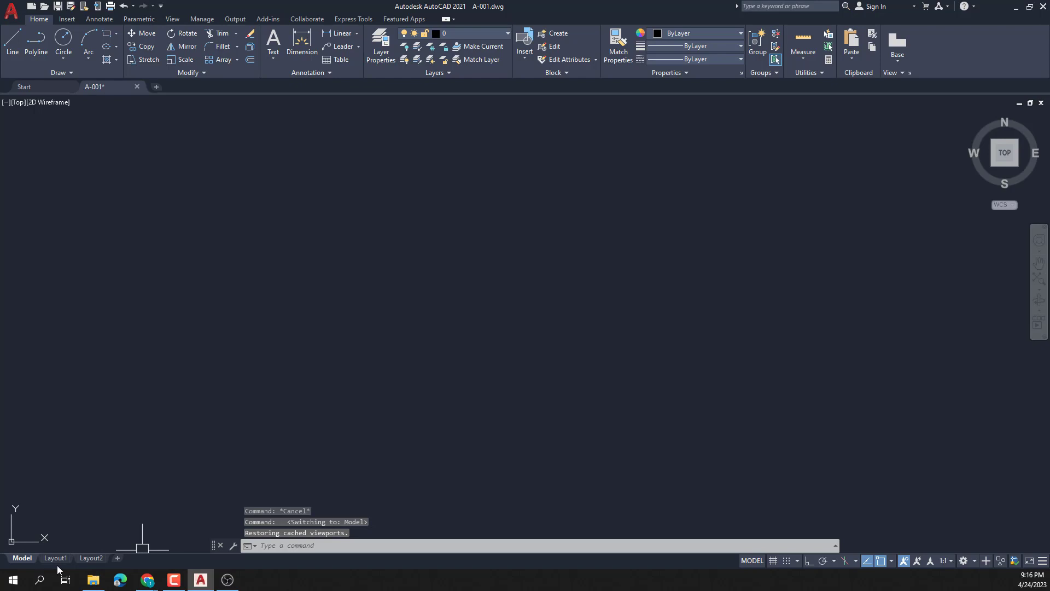
- In Layout1 of A-001, transfer the title, rendering and title block from paper space to model space with CHSPACE
click(53, 559)
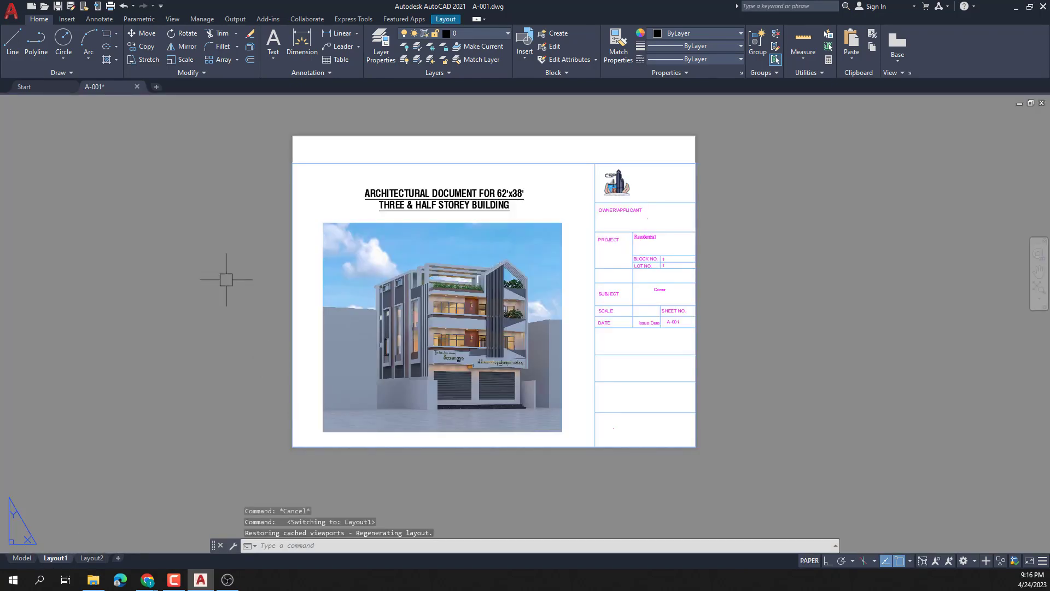
text(ch)
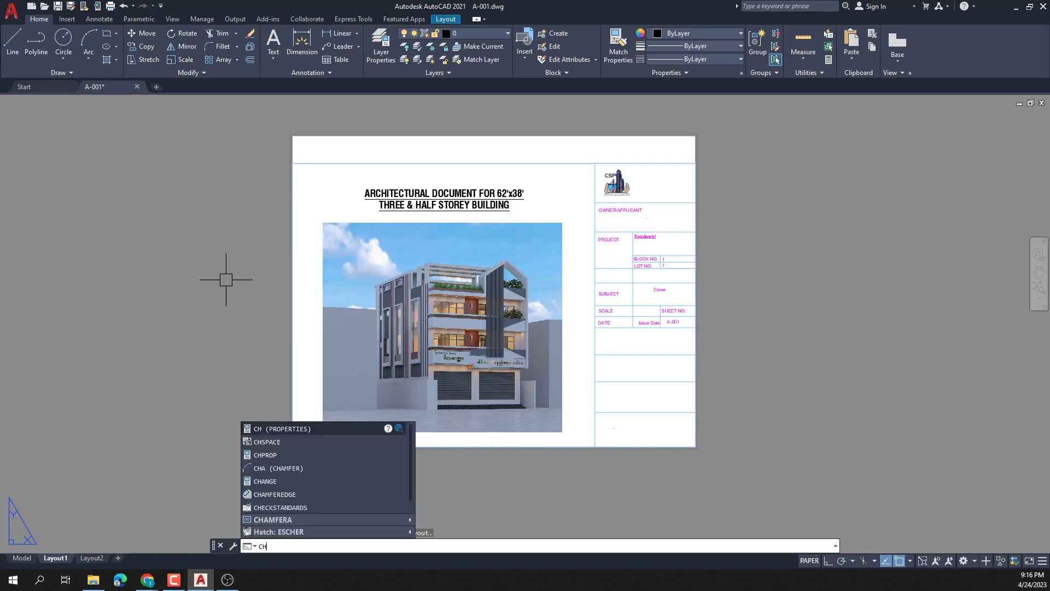
text(spa)
key(Return)
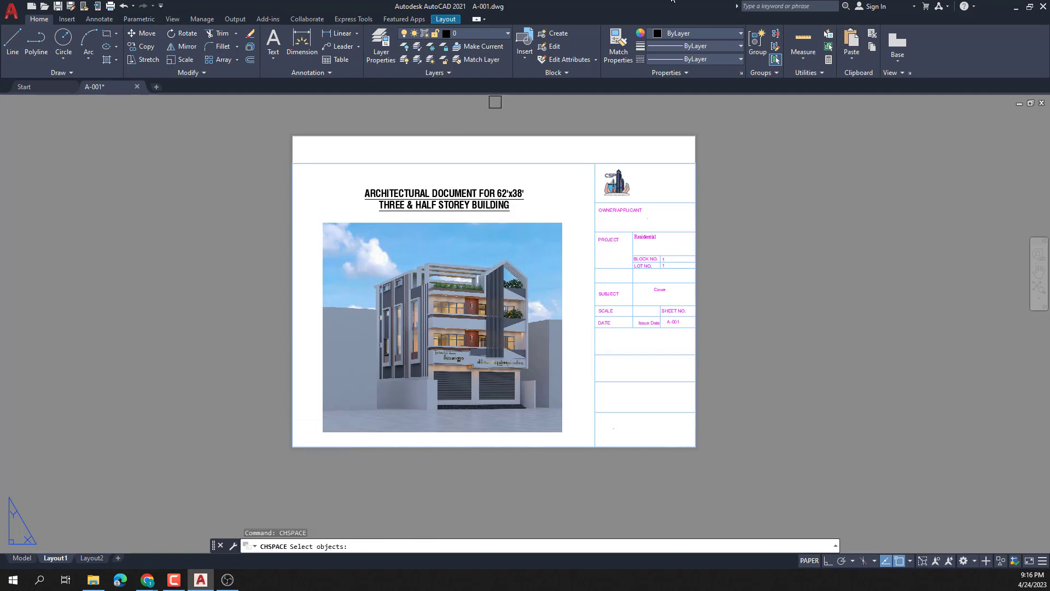
click(227, 580)
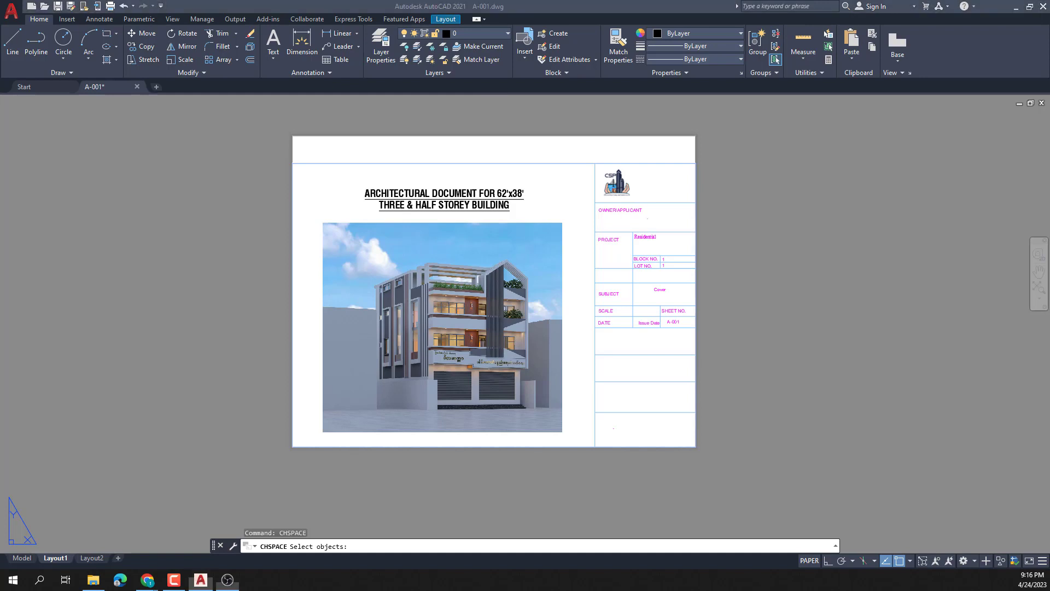
click(746, 189)
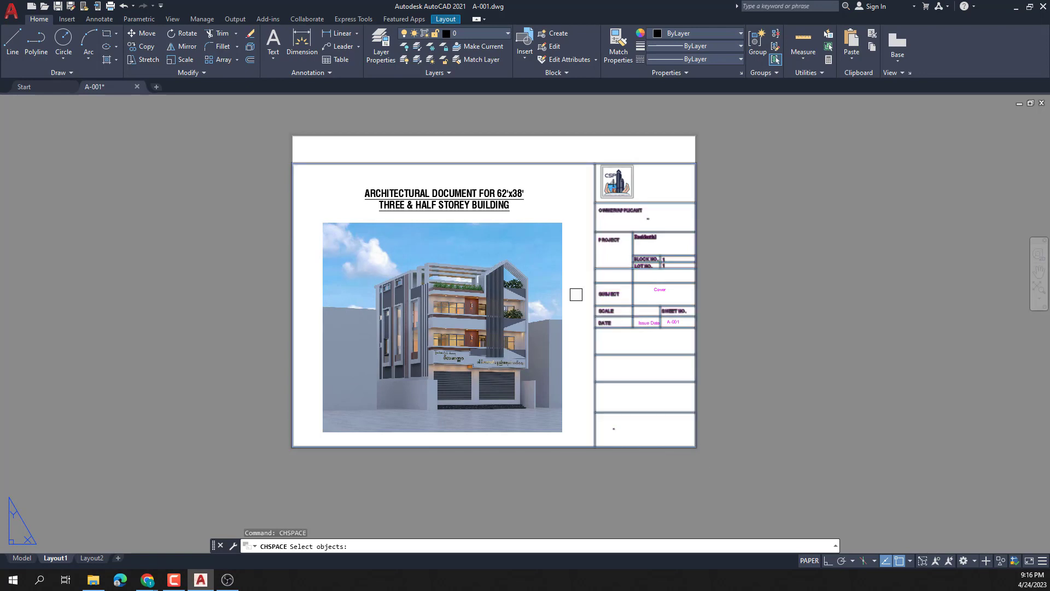
click(762, 126)
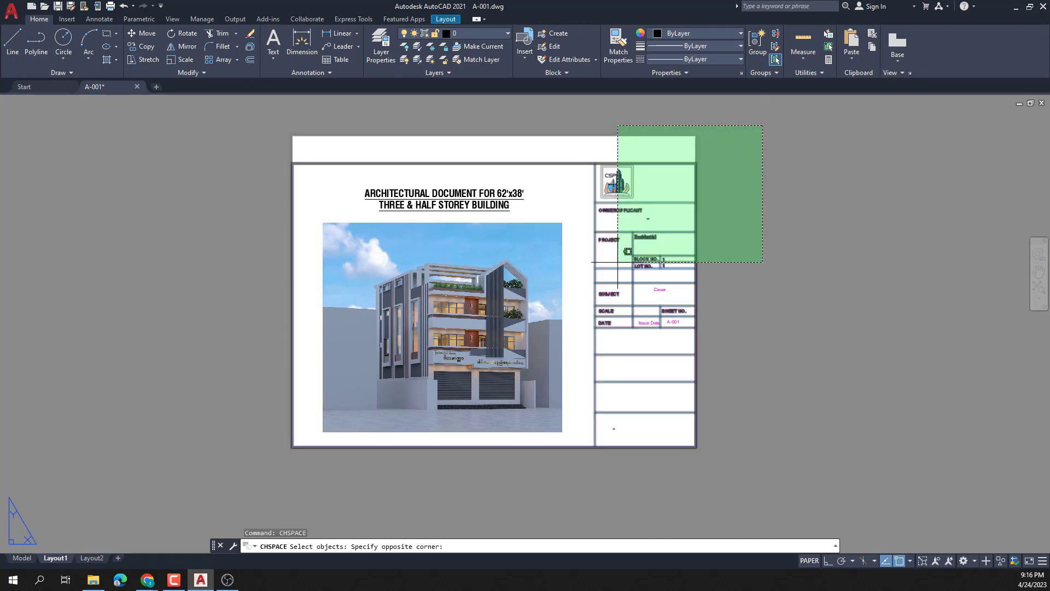
click(235, 479)
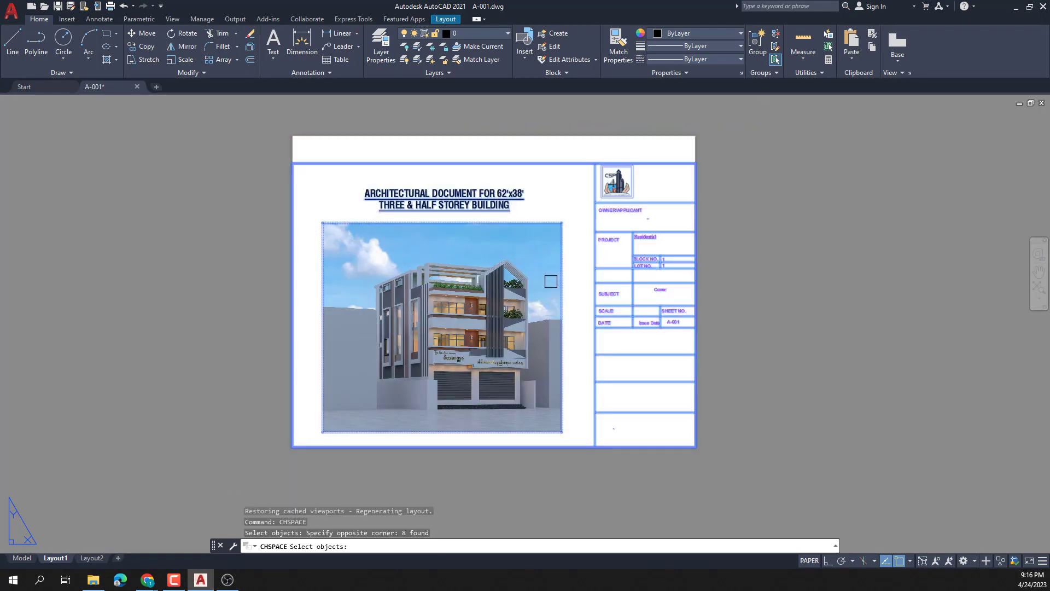
key(Return)
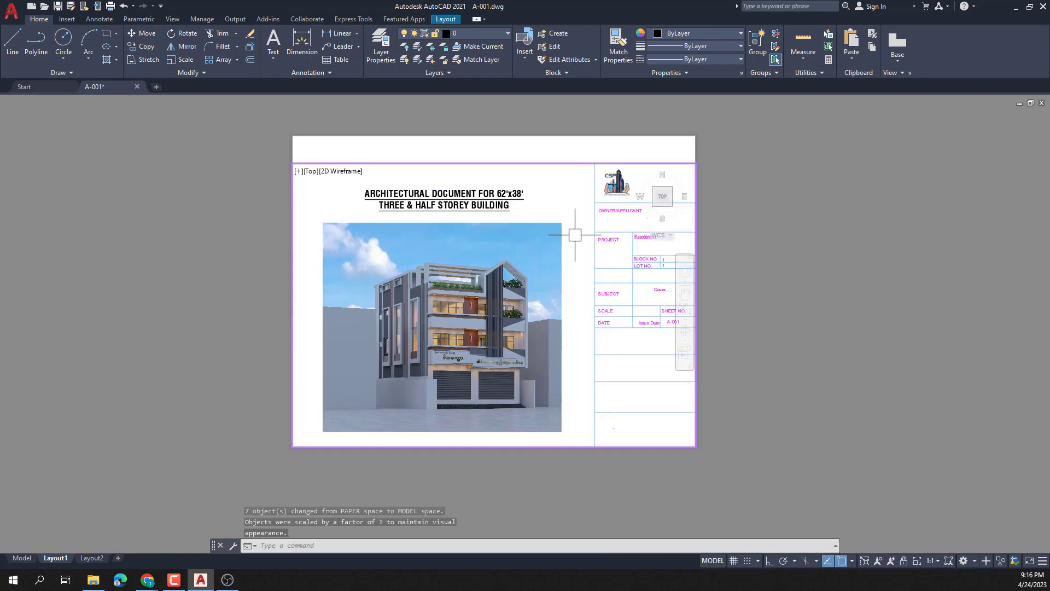
- Switch A-001 to model space and bring the transferred cover sheet into view
click(23, 561)
scroll(536, 306, up, 6)
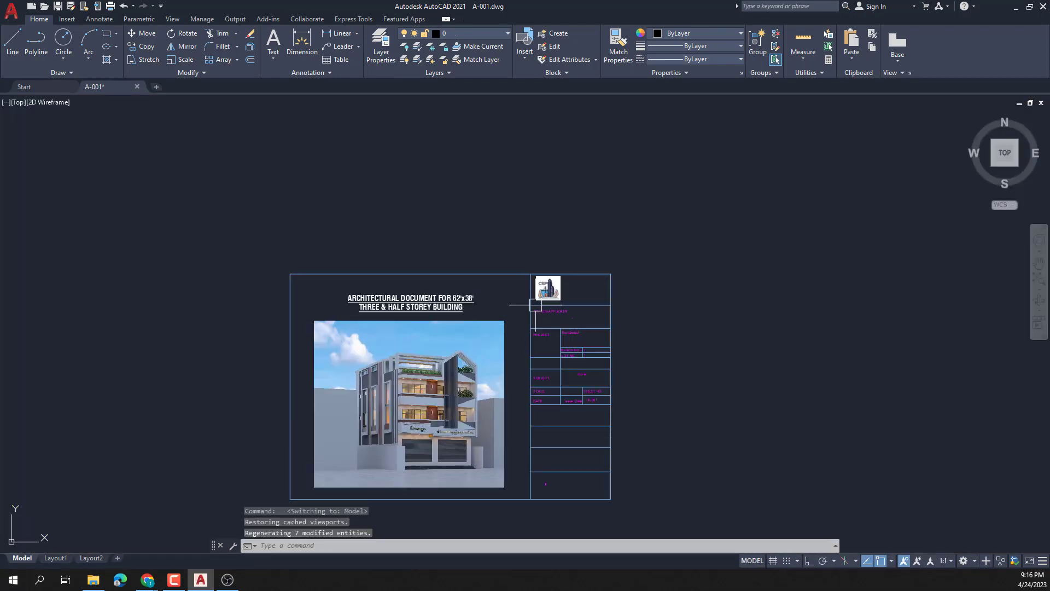
scroll(536, 306, up, 3)
scroll(536, 306, down, 3)
middle_drag(536, 306, 564, 257)
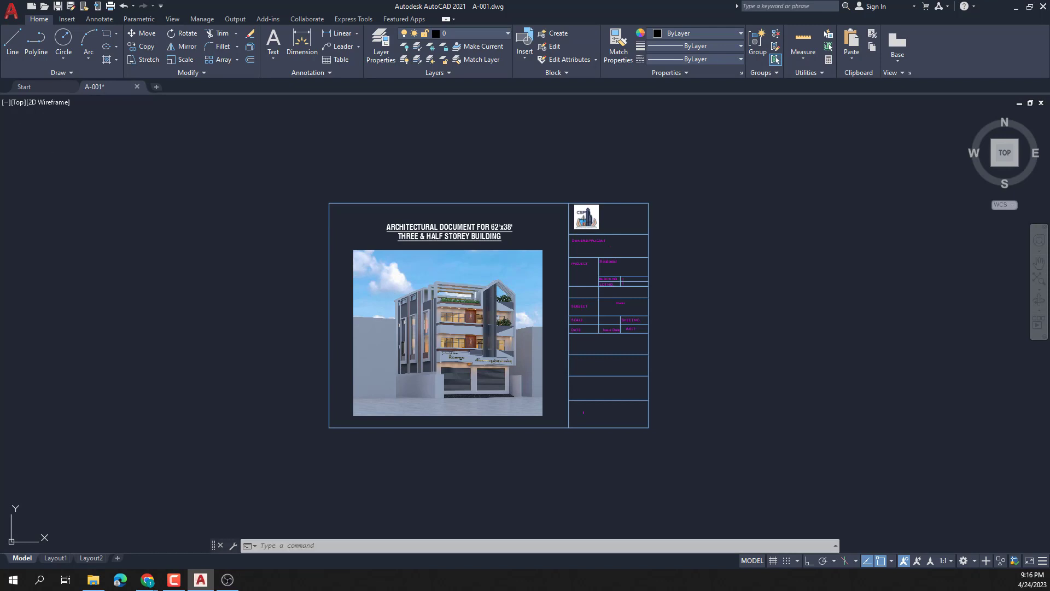
- Open A-002.dwg from the UPDATE SHWEPYITHAR DRAWING folder alongside A-001
click(93, 579)
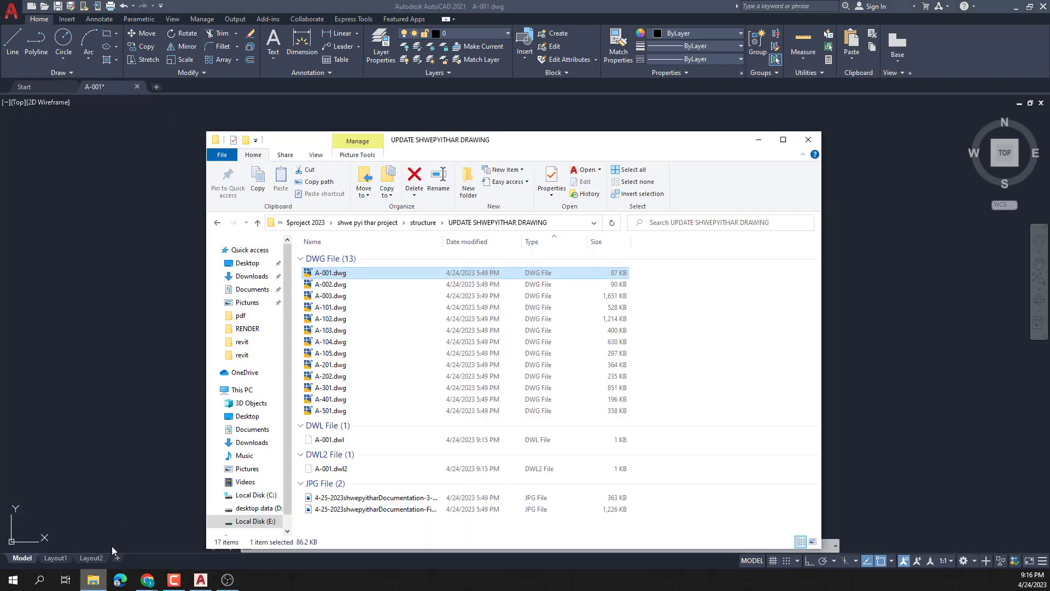
double_click(339, 284)
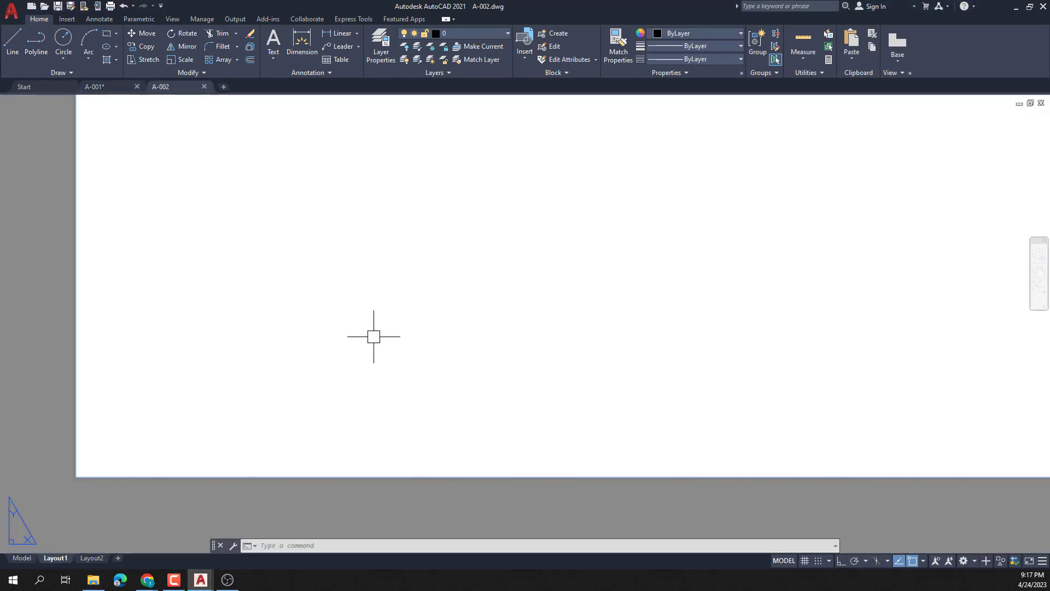
click(96, 85)
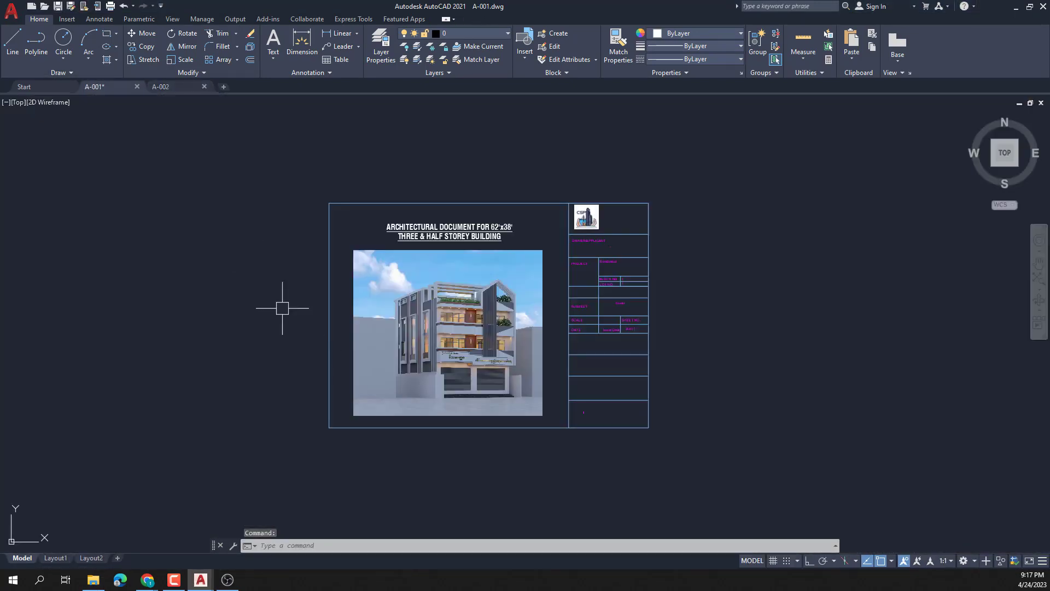
click(179, 86)
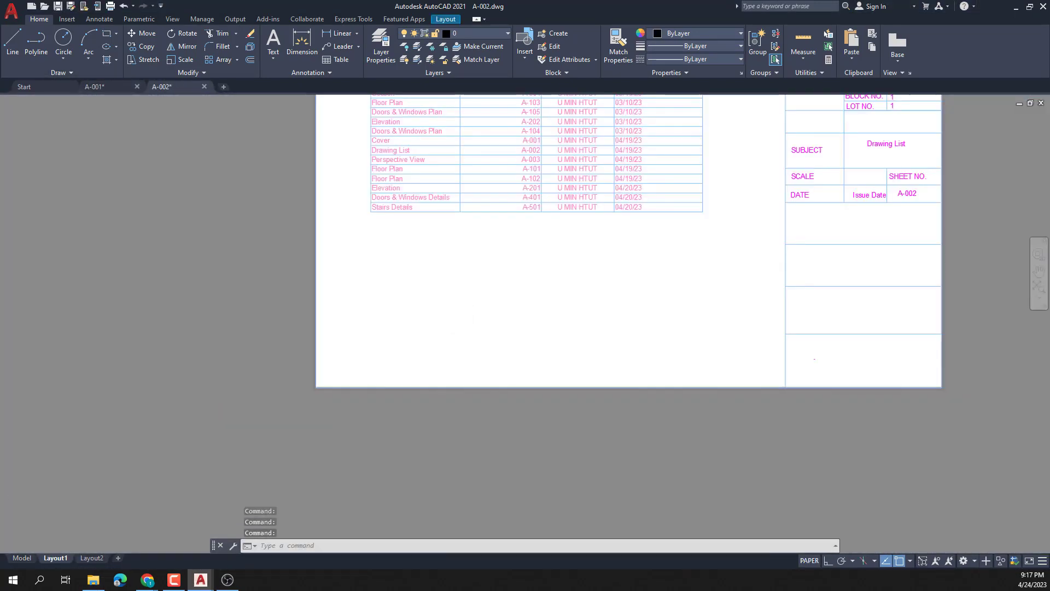
- Transfer the Drawing List table and title block in Layout1 of A-002 to model space with CHSPACE
scroll(468, 328, down, 5)
middle_drag(522, 321, 506, 360)
scroll(536, 304, up, 5)
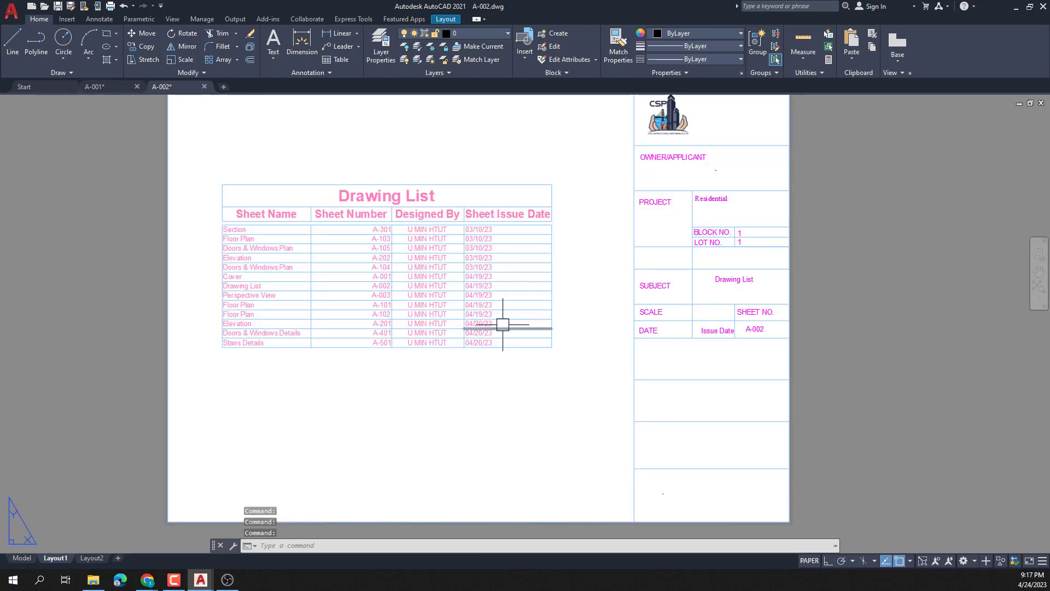
middle_drag(534, 257, 516, 265)
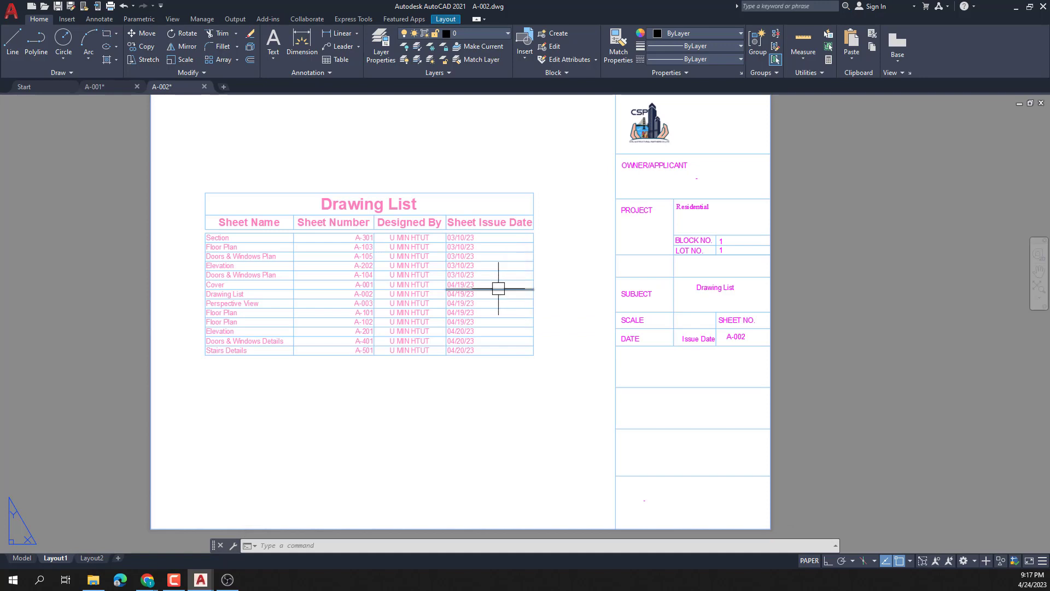
scroll(525, 276, down, 1)
scroll(496, 252, down, 2)
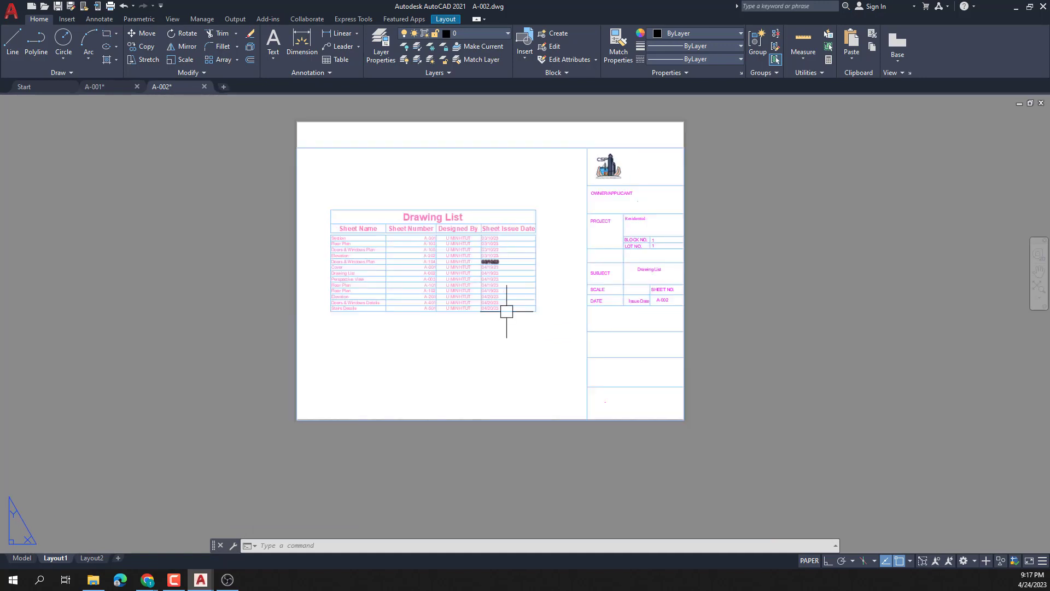
click(748, 467)
click(289, 130)
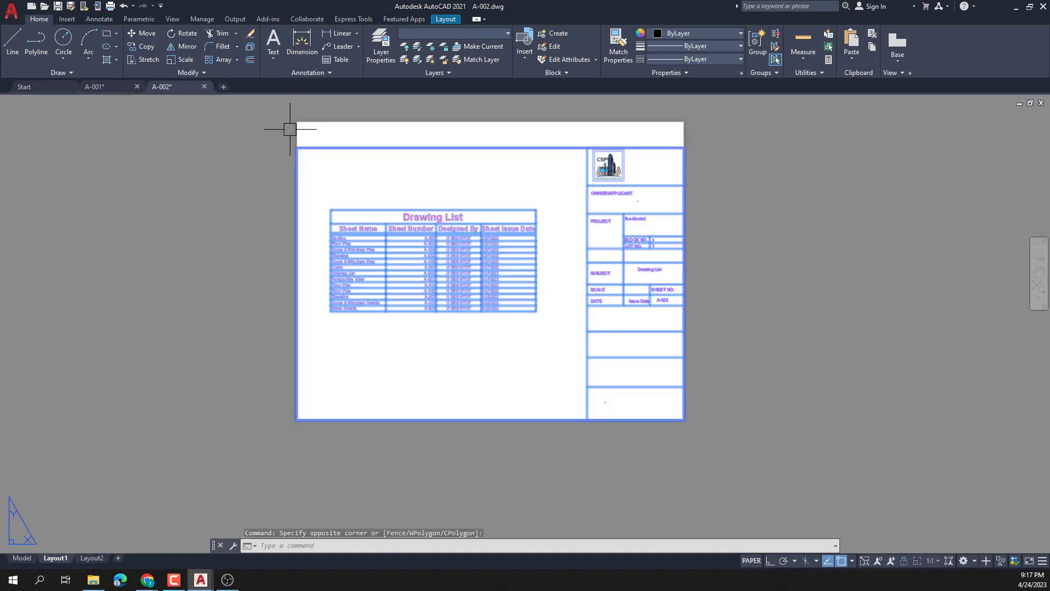
text(c)
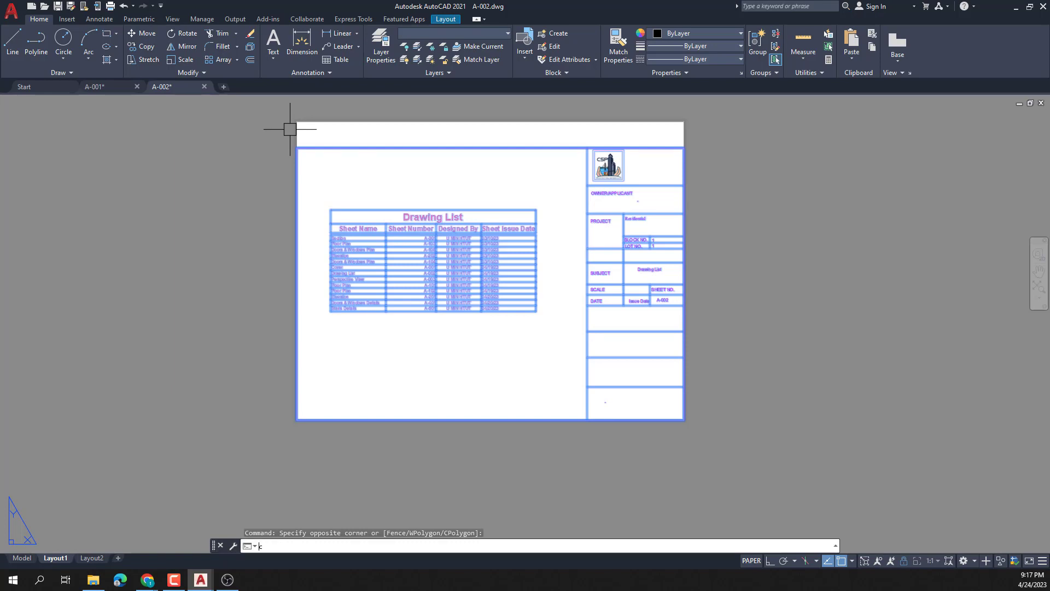
text(hspace)
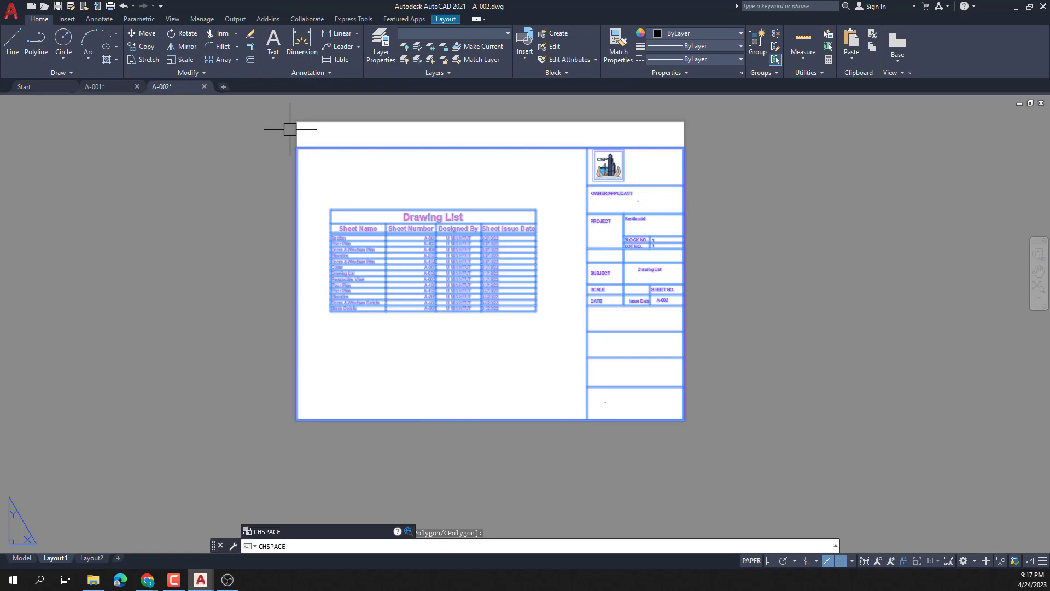
key(Return)
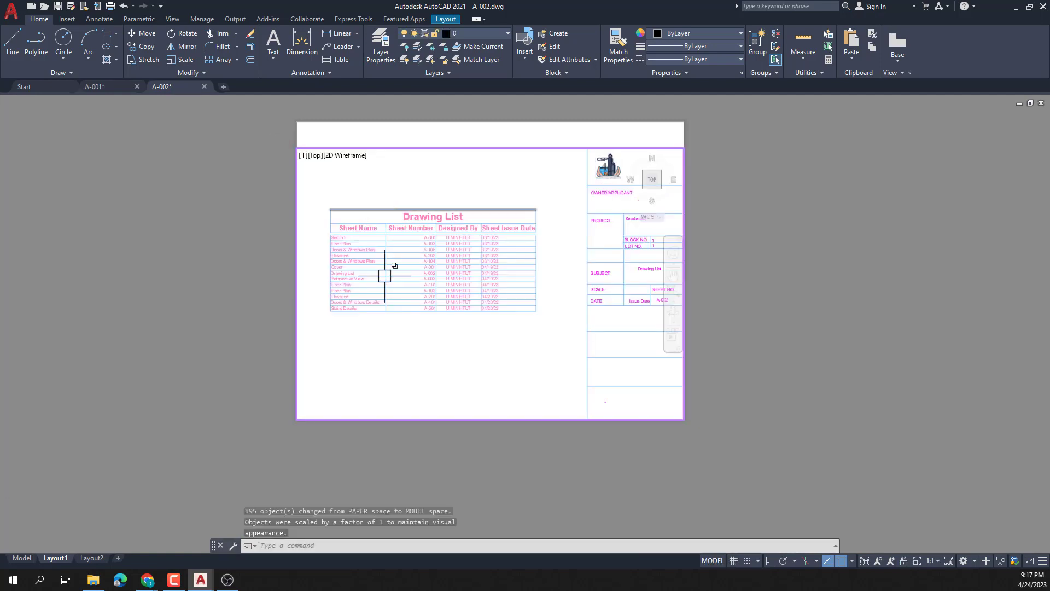
- Select the whole Drawing List sheet in the model space of A-002 and copy it
click(16, 558)
middle_click(461, 328)
middle_click(462, 328)
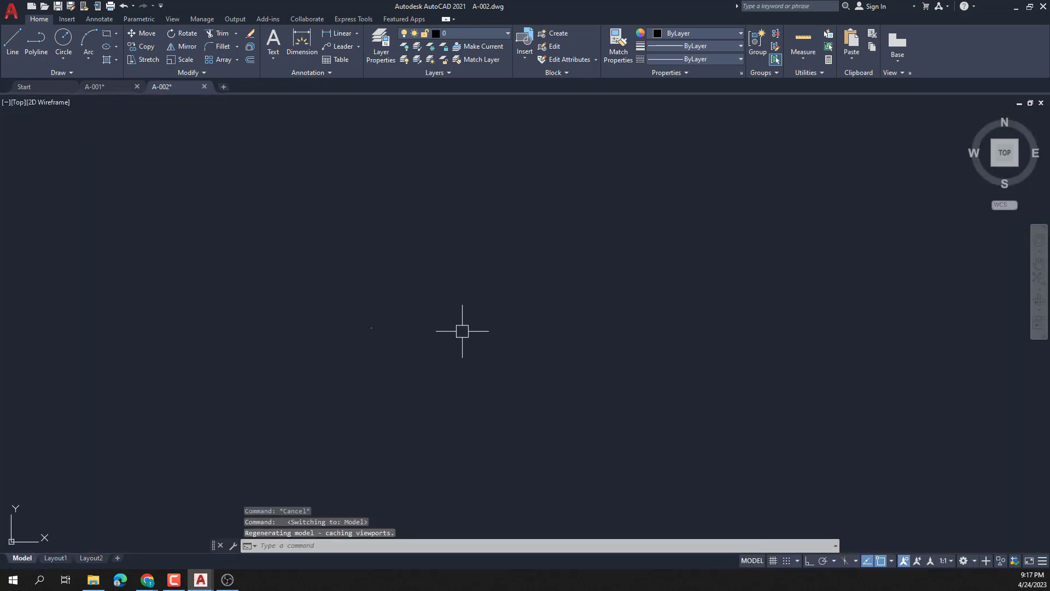
scroll(522, 327, down, 4)
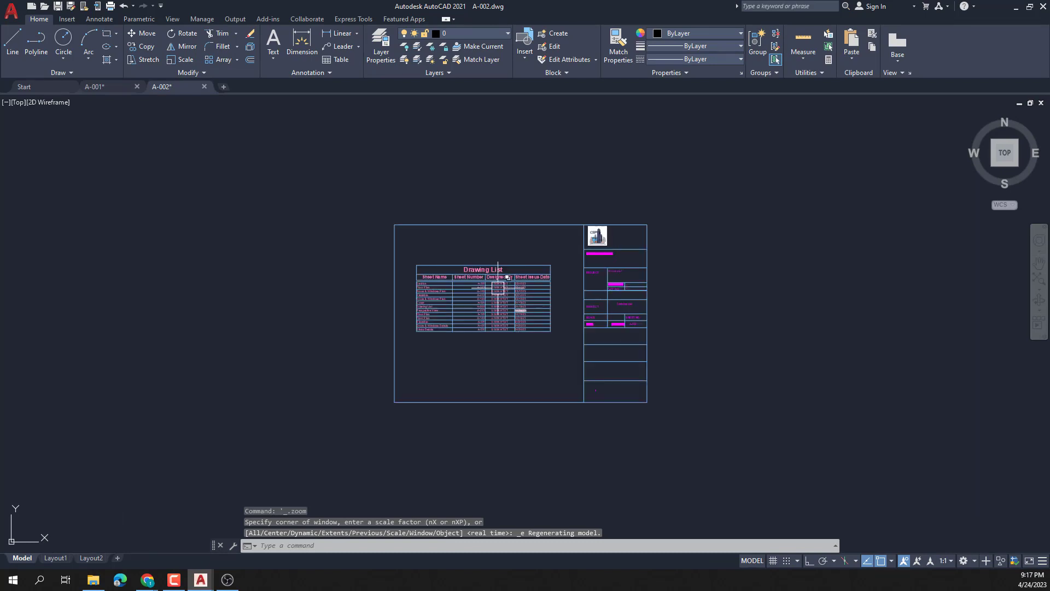
click(354, 195)
click(669, 406)
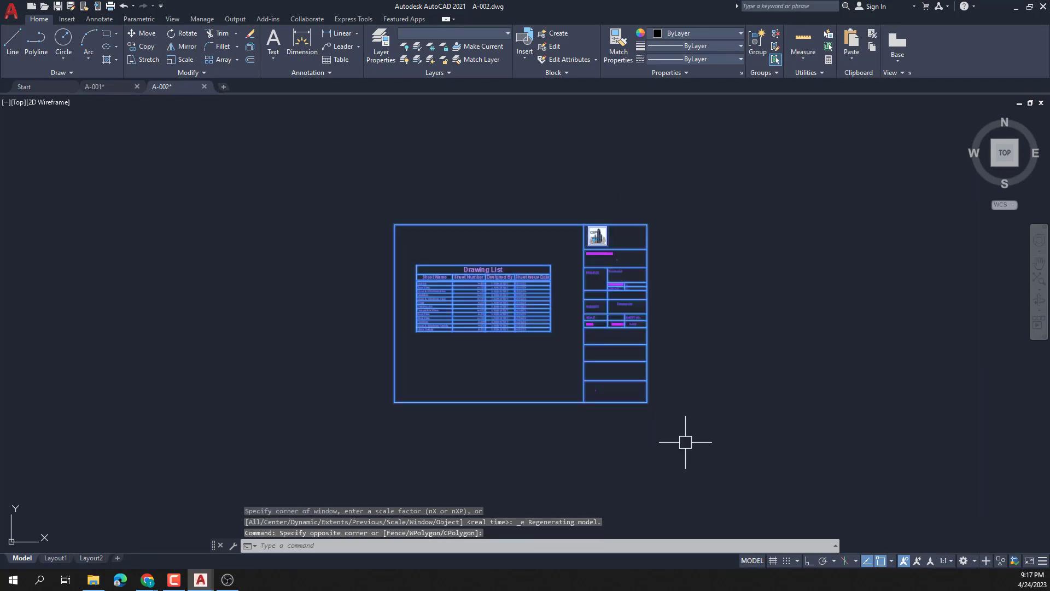
- Paste the copied Drawing List sheet into the model space of A-001, just to the right of the cover sheet
click(106, 87)
scroll(508, 301, down, 3)
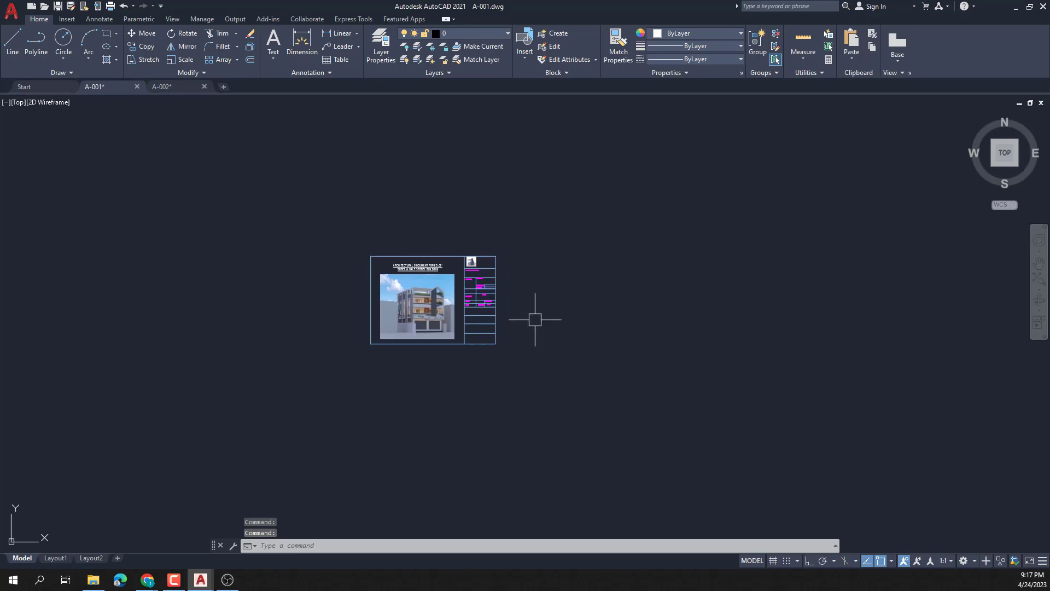
key(ctrl+v)
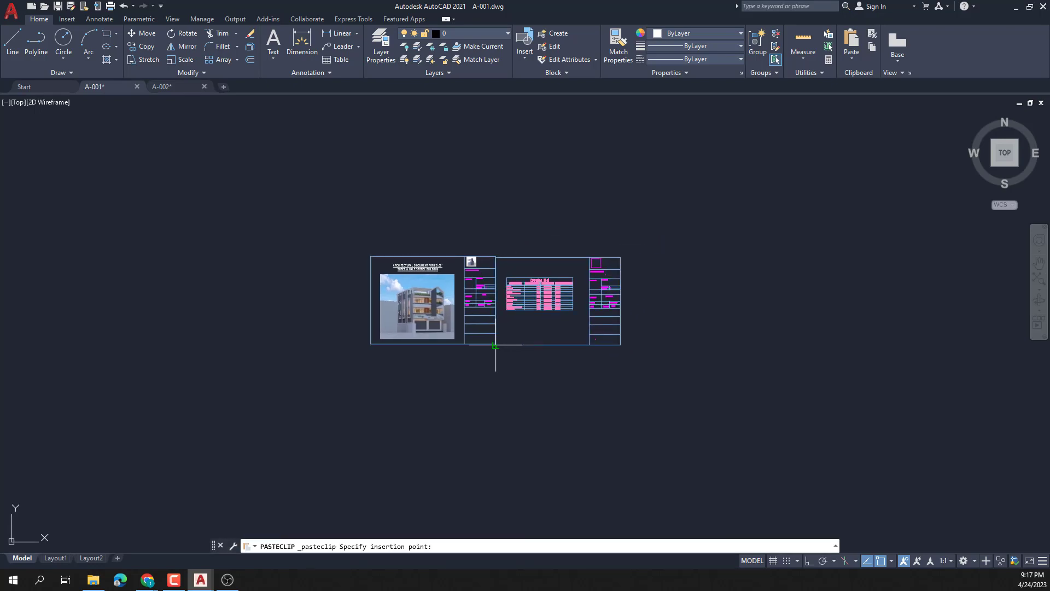
click(514, 342)
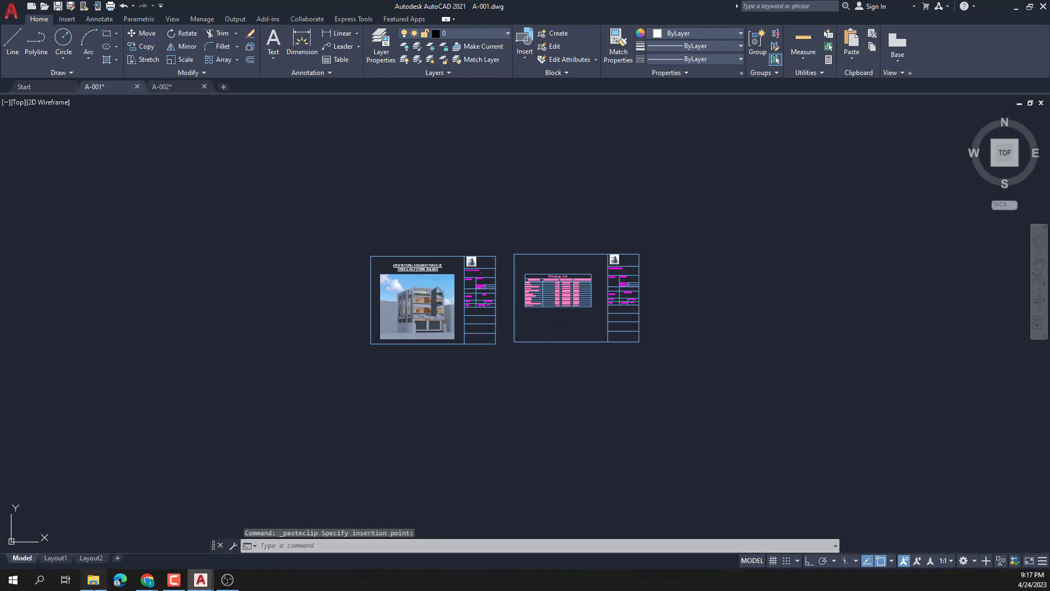
- Open A-003.dwg from the drawings folder and close A-002 without saving its changes
click(92, 580)
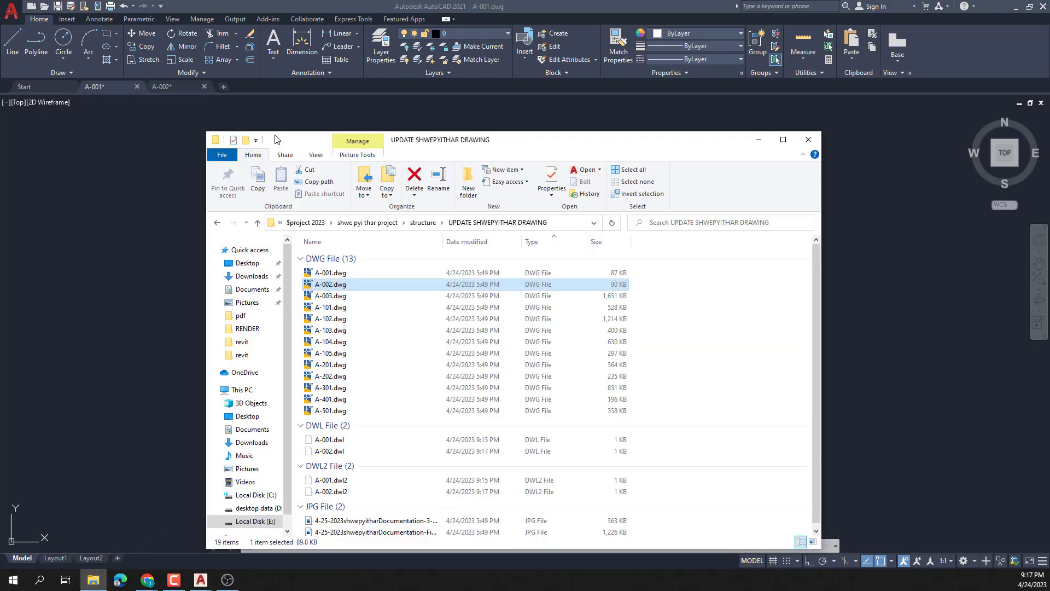
double_click(354, 295)
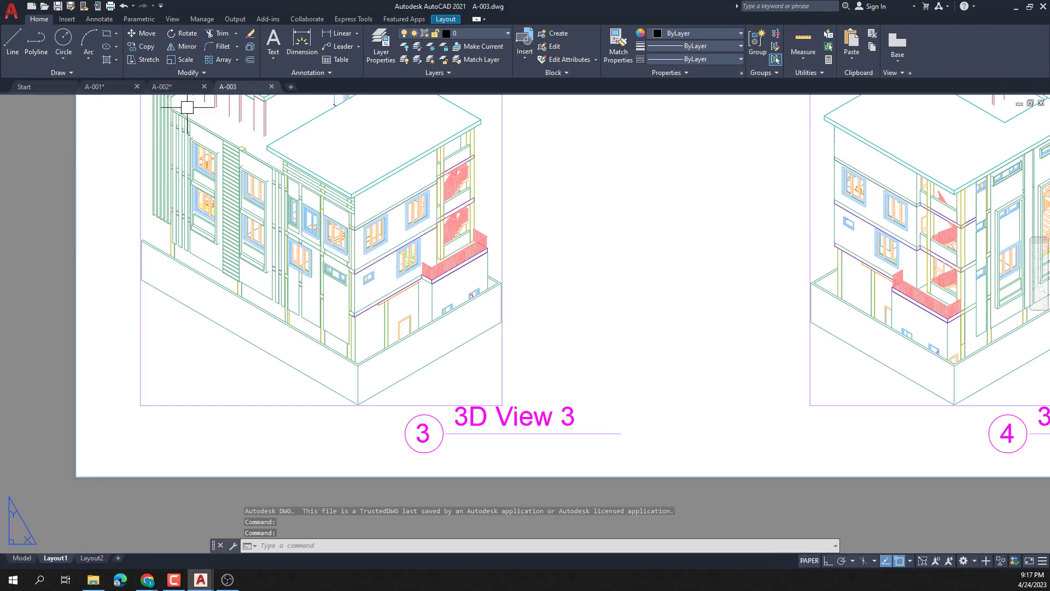
click(205, 87)
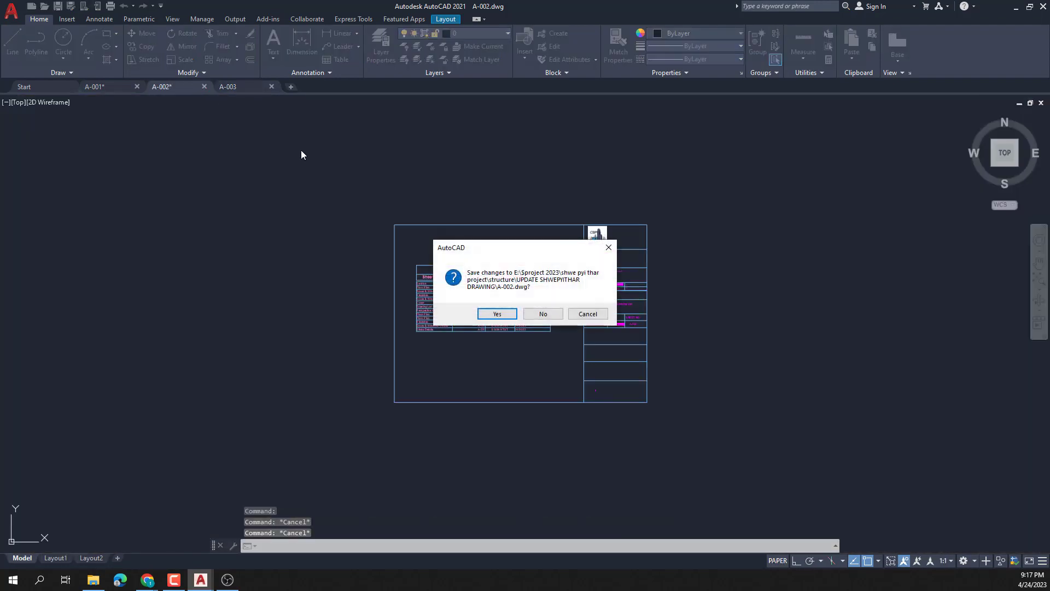
click(552, 316)
- Compare the Perspective View sheet in Layout1 of A-003 with the contents of its model space
scroll(555, 347, down, 5)
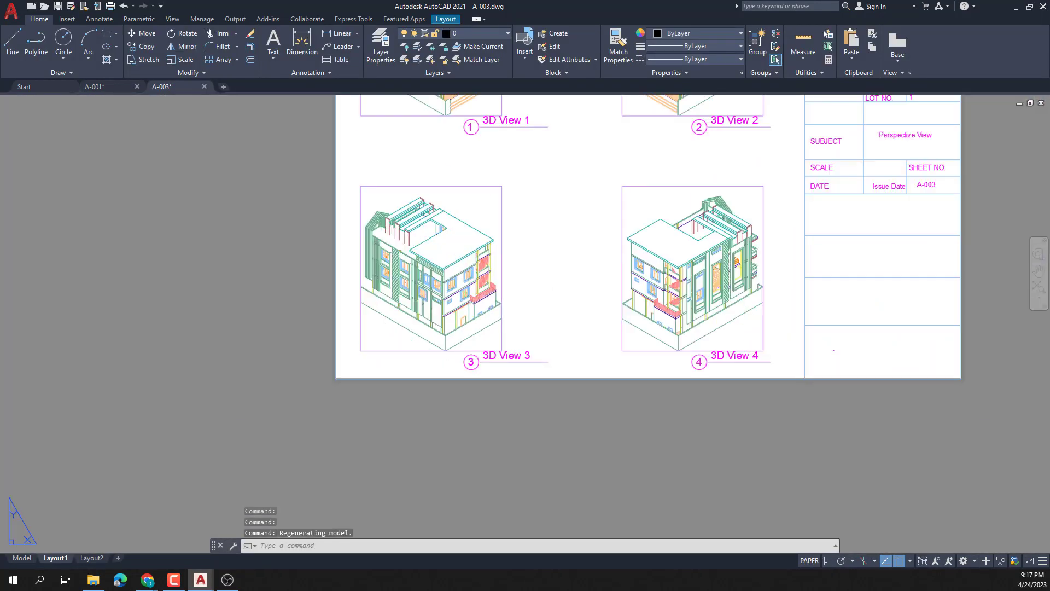
middle_drag(556, 347, 542, 421)
scroll(539, 339, up, 2)
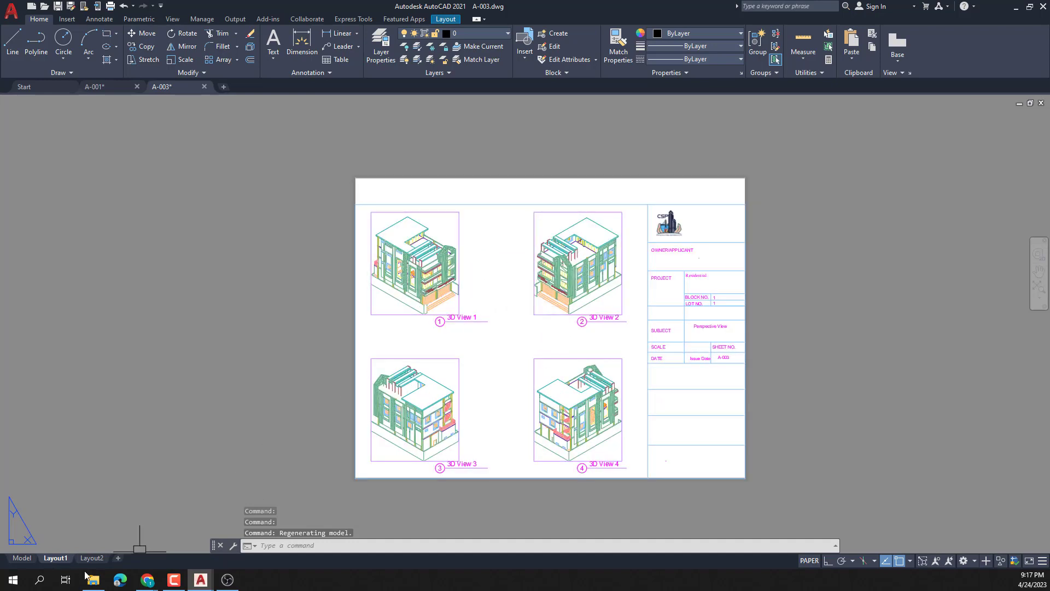
click(22, 557)
scroll(469, 304, down, 3)
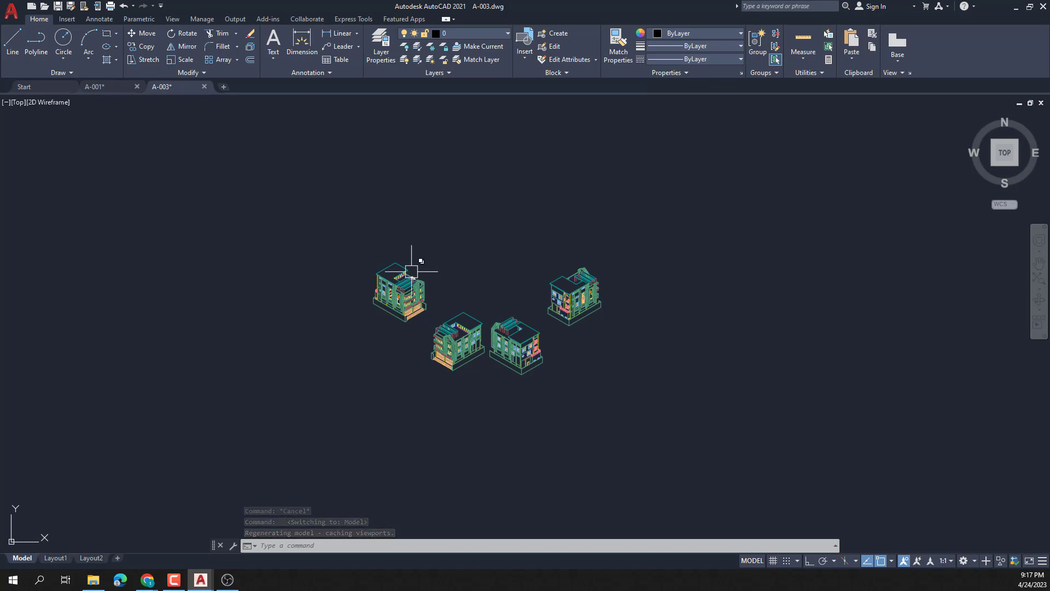
click(55, 557)
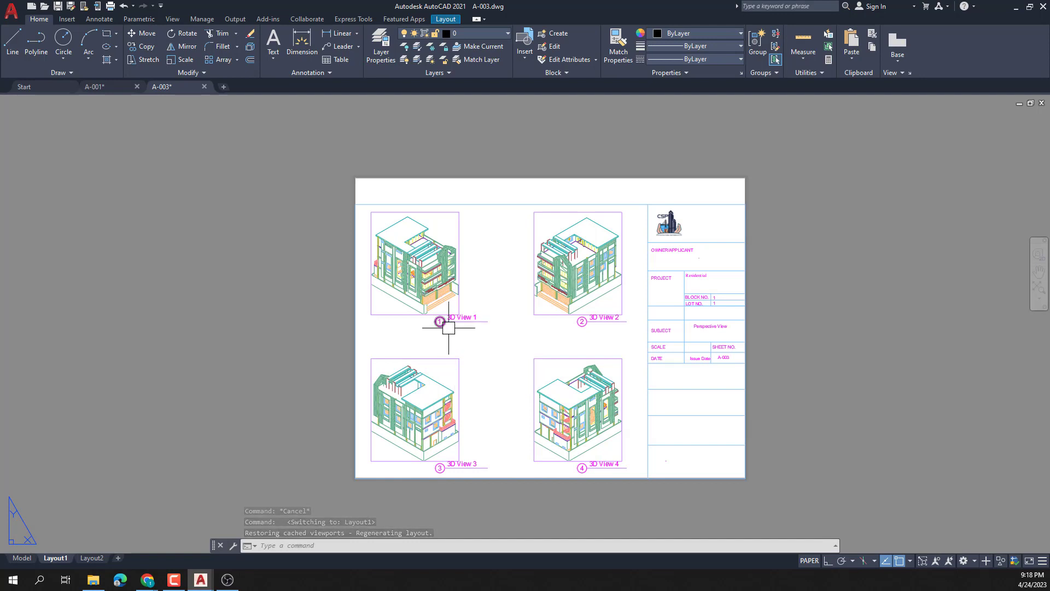
scroll(598, 292, down, 4)
click(398, 192)
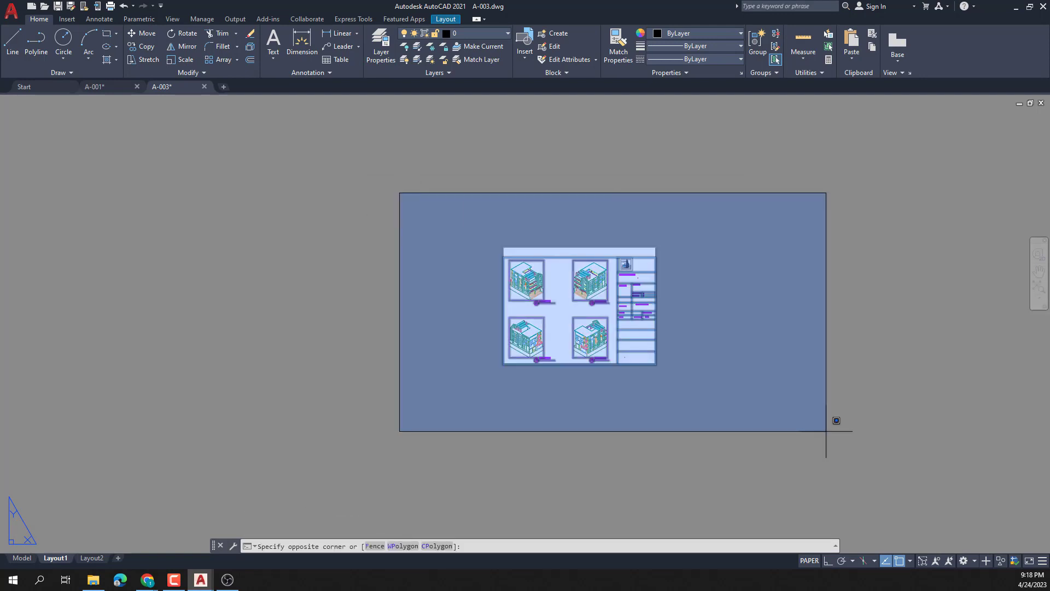
click(826, 425)
text(Ch)
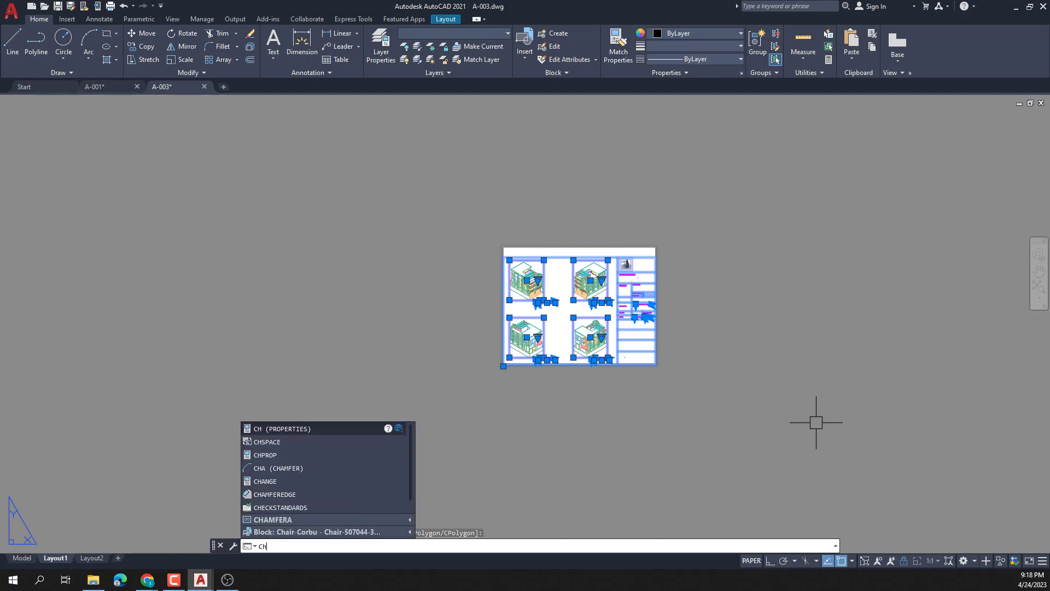
key(Escape)
key(Escape)
key(Escape)
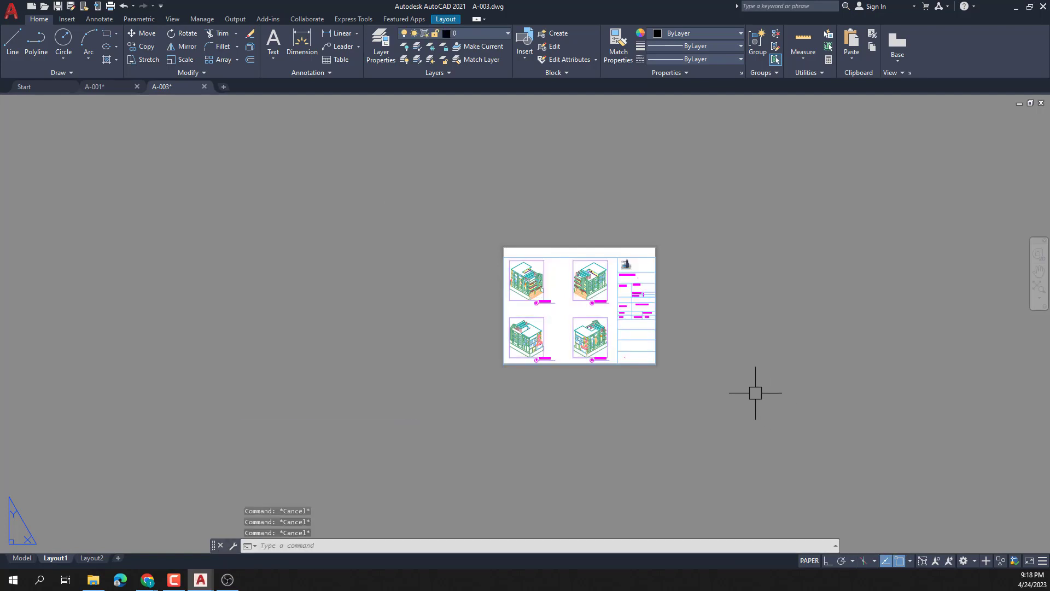
- Transfer the whole Perspective View sheet from Layout1 to model space with CHSPACE and show the model space
text(chs)
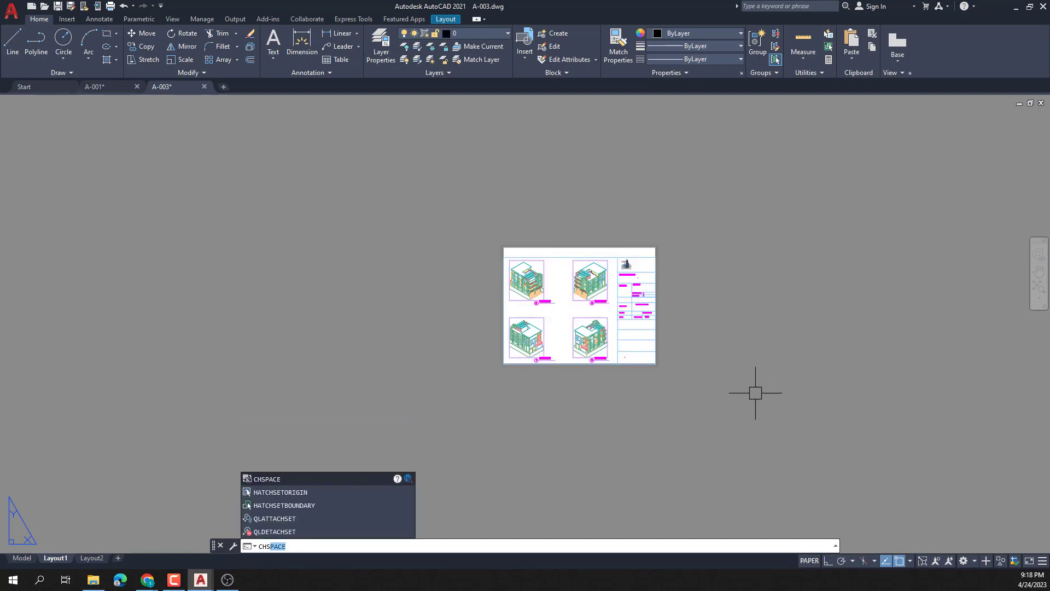
key(Return)
click(748, 406)
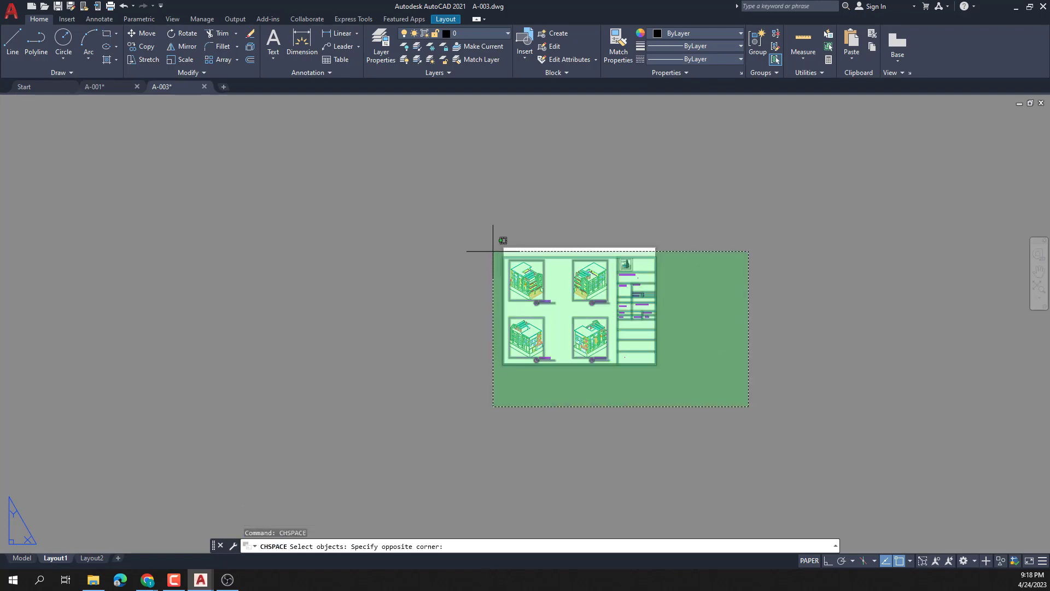
click(467, 225)
key(Return)
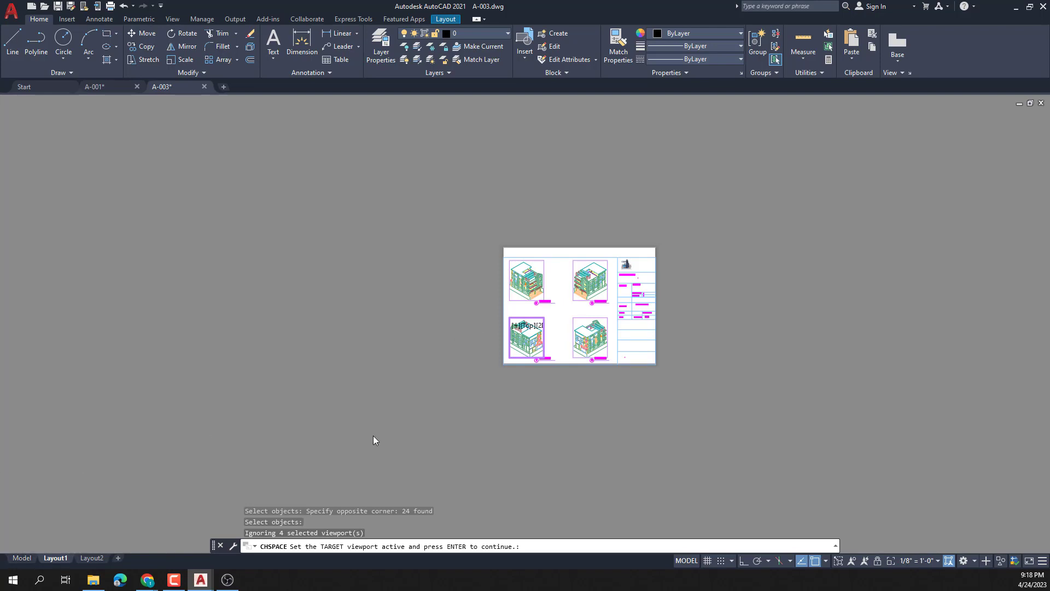
mouse_move(18, 557)
key(Return)
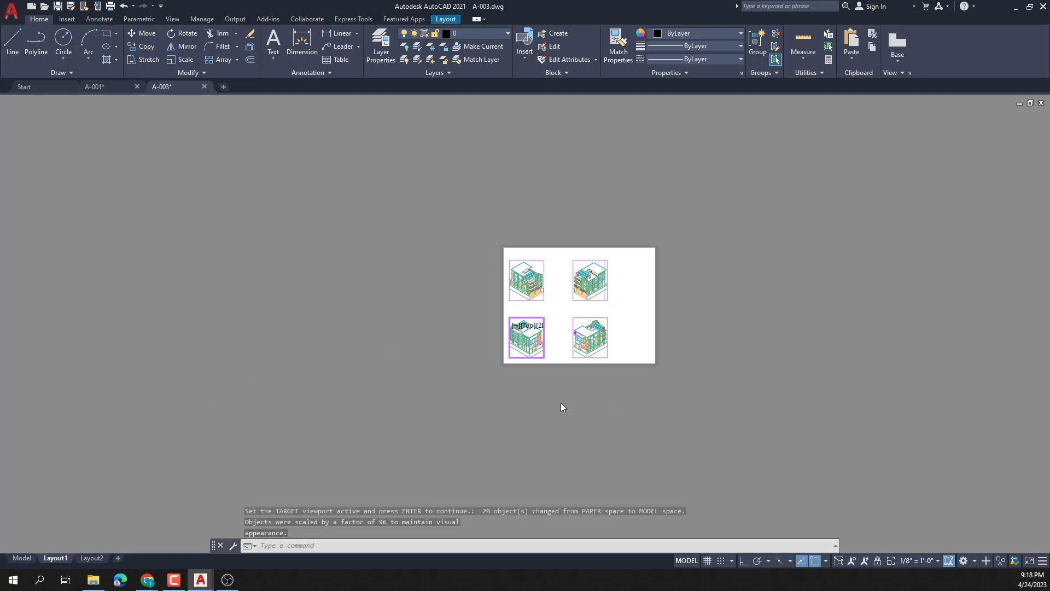
click(22, 557)
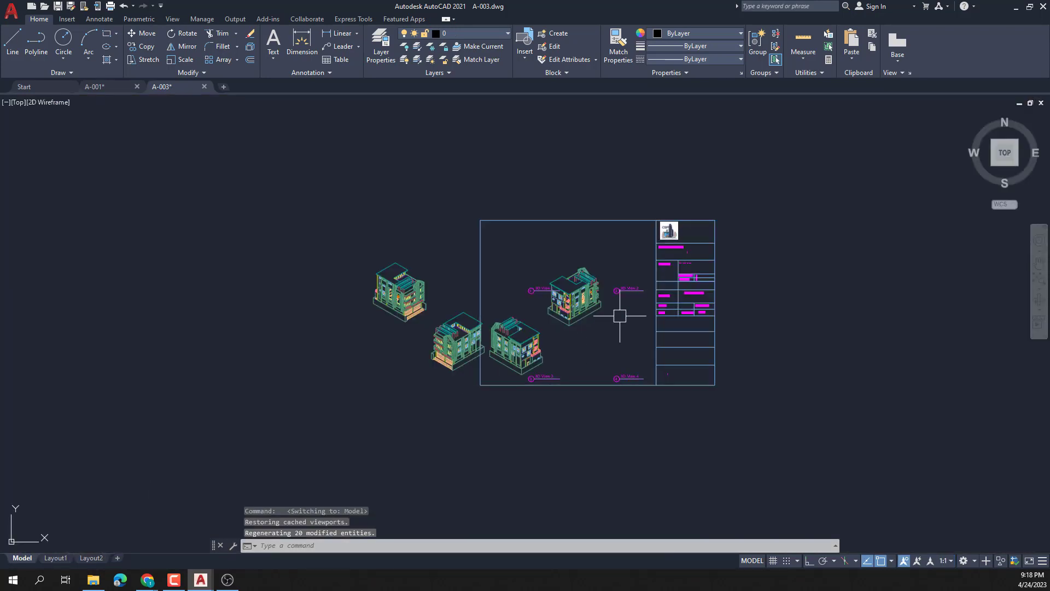
- Undo the CHSPACE transfer, run it again on the complete Layout1 sheet and compare model space with the layout
key(ctrl+z)
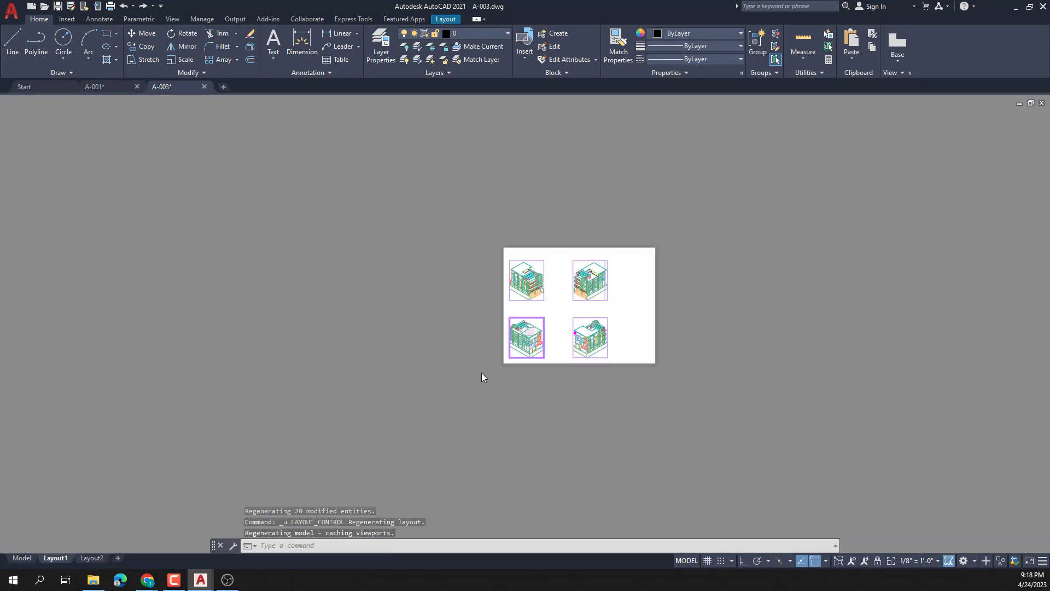
key(ctrl+z)
text(ch)
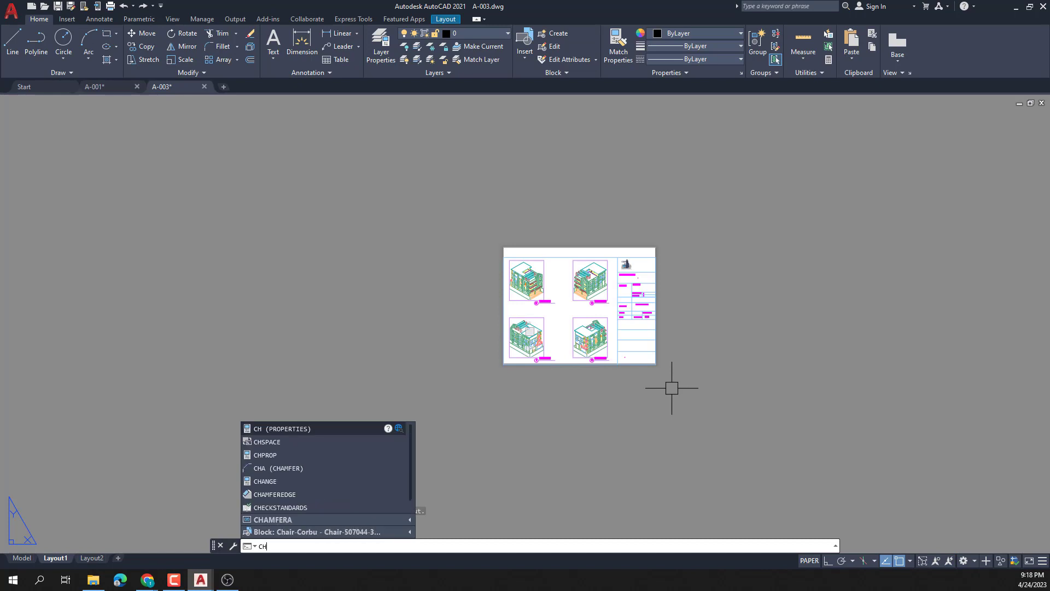
text(s)
key(Return)
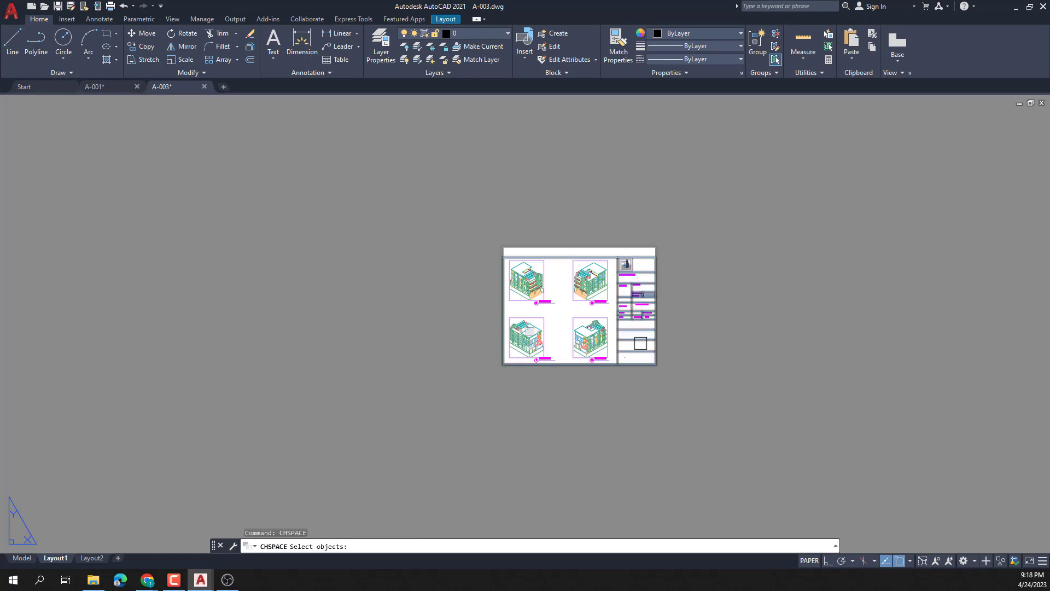
click(733, 206)
click(372, 414)
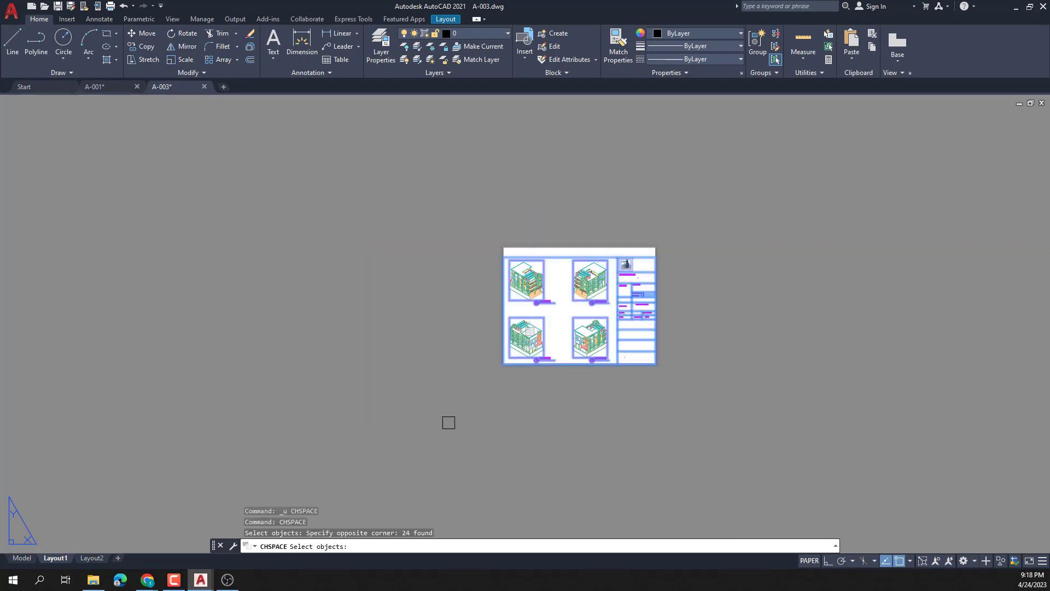
key(Return)
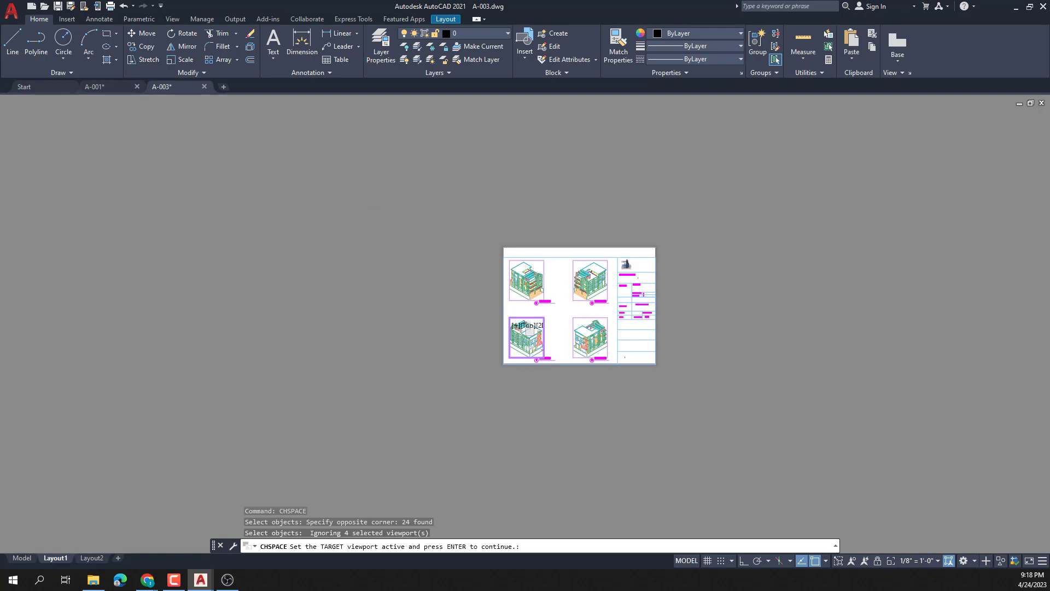
key(Escape)
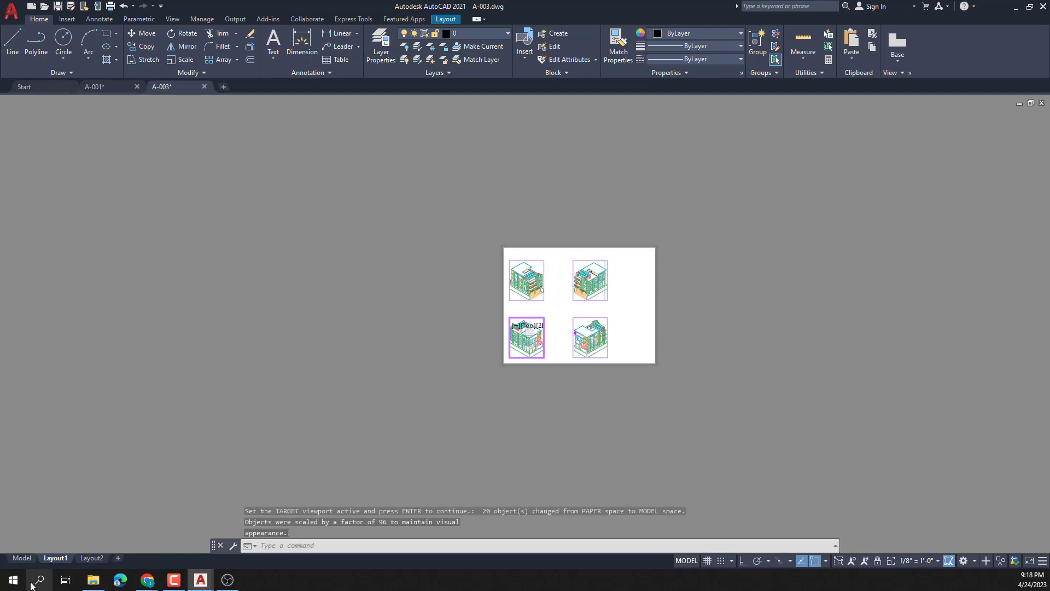
click(22, 558)
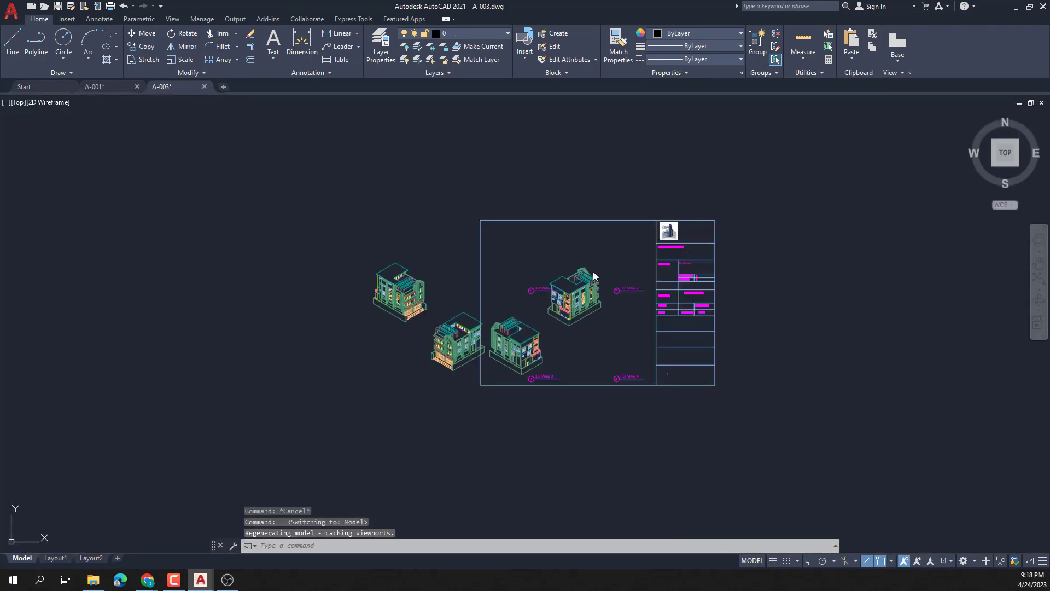
click(56, 558)
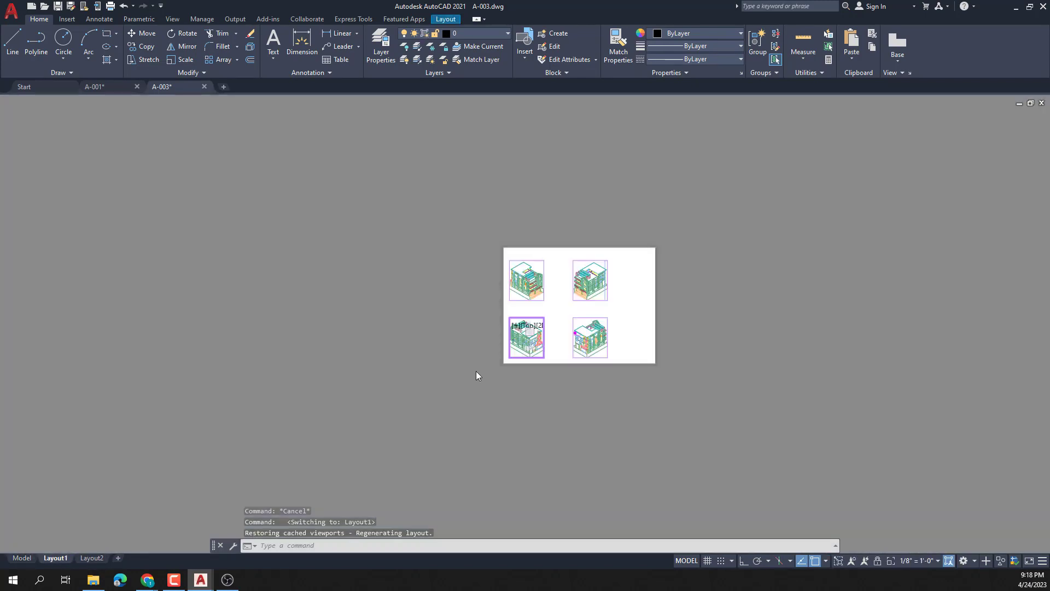
- Undo the repeated CHSPACE transfer of the Perspective View sheet
key(ctrl+z)
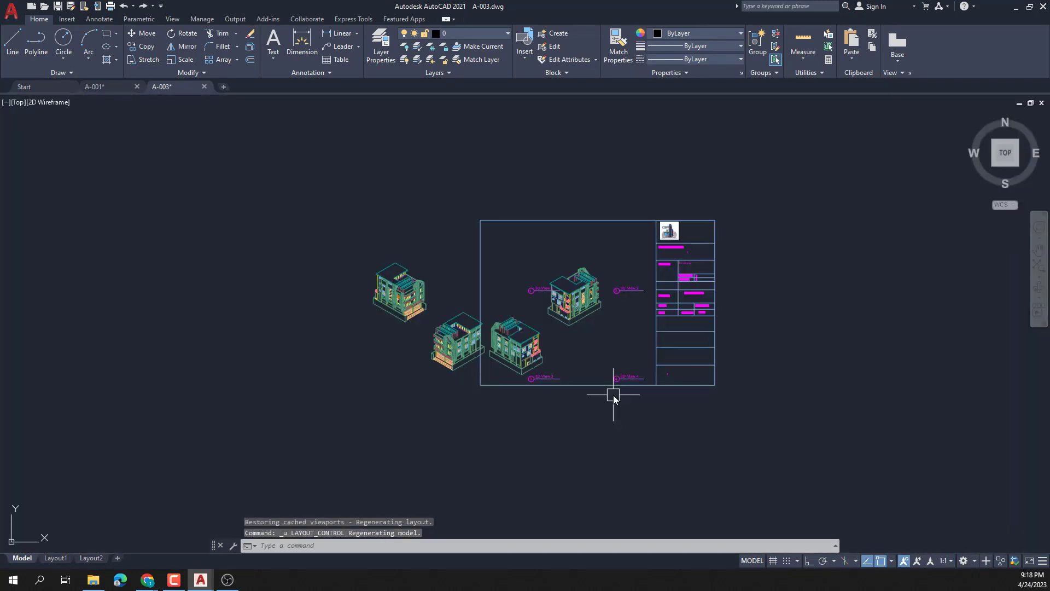
key(ctrl+z)
key(ctrl+z)
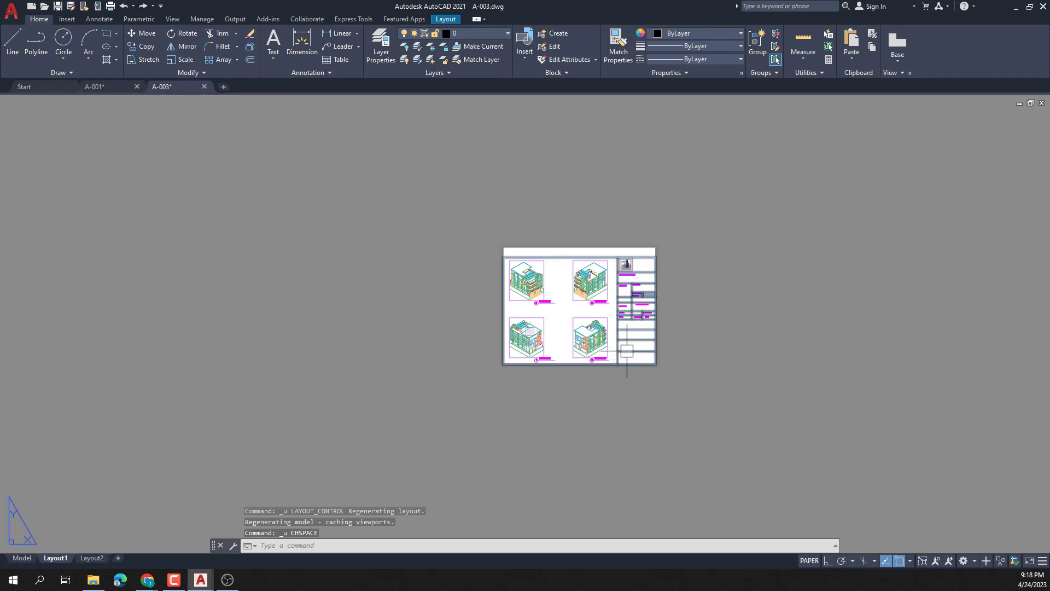
- Try to pick the four 3D view viewports on Layout1 as objects for a CHSPACE transfer
click(484, 296)
text(c)
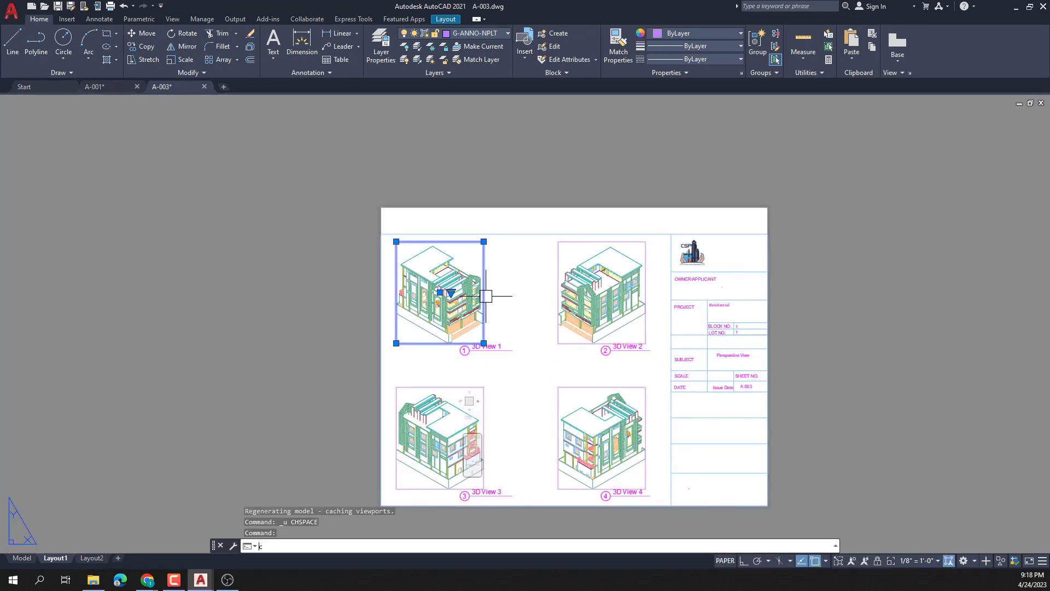
text(h)
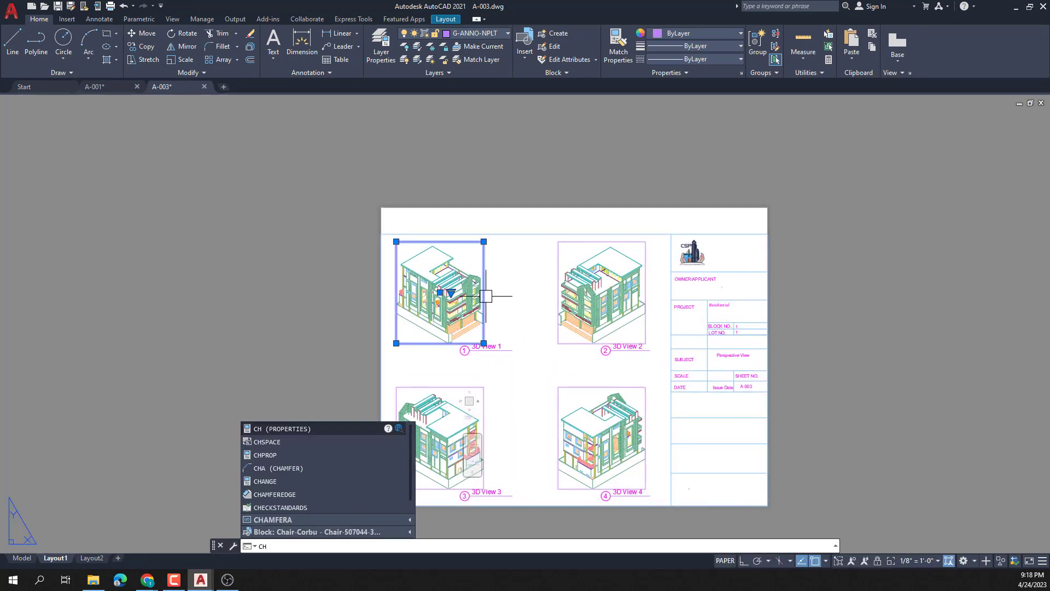
text(s)
key(Return)
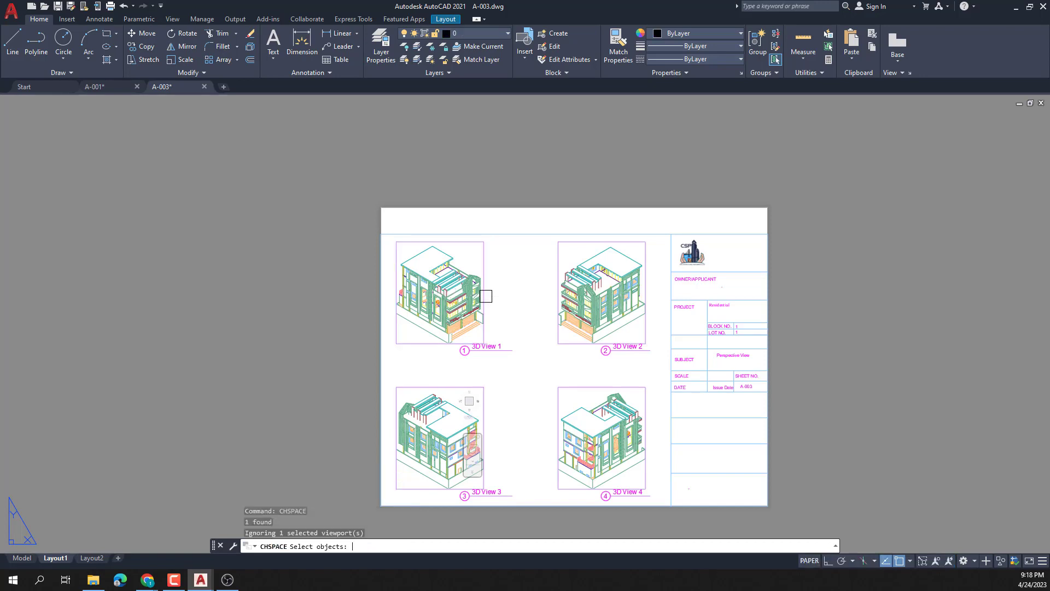
click(482, 285)
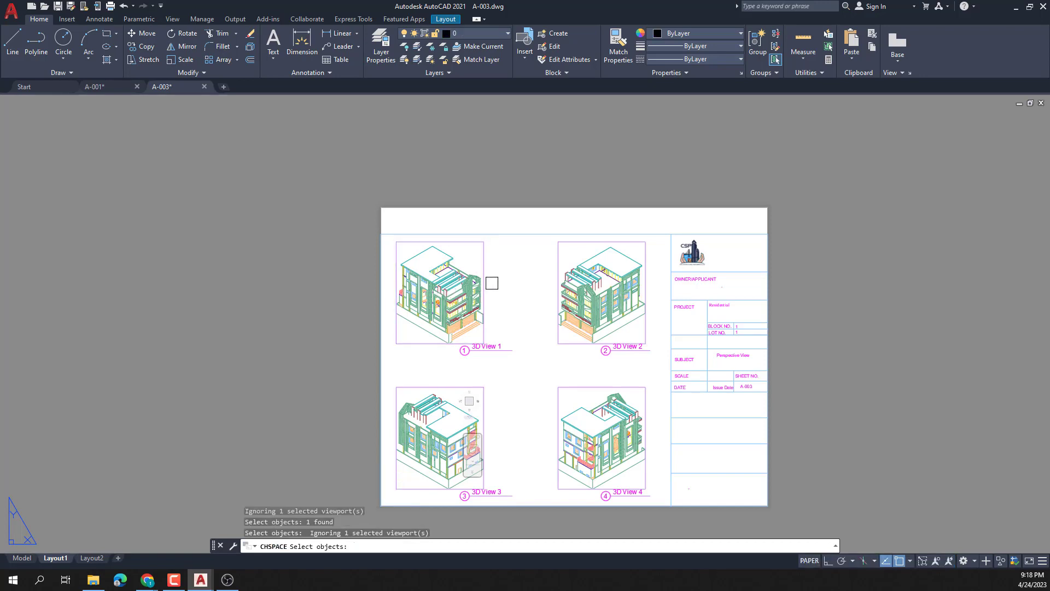
click(483, 274)
click(558, 283)
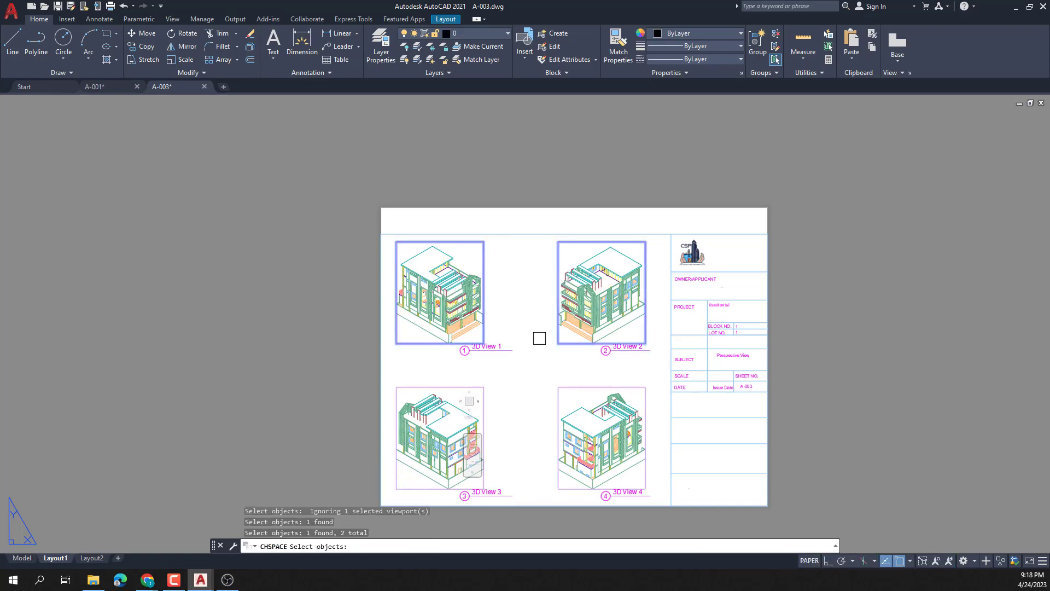
key(Return)
click(488, 399)
click(554, 409)
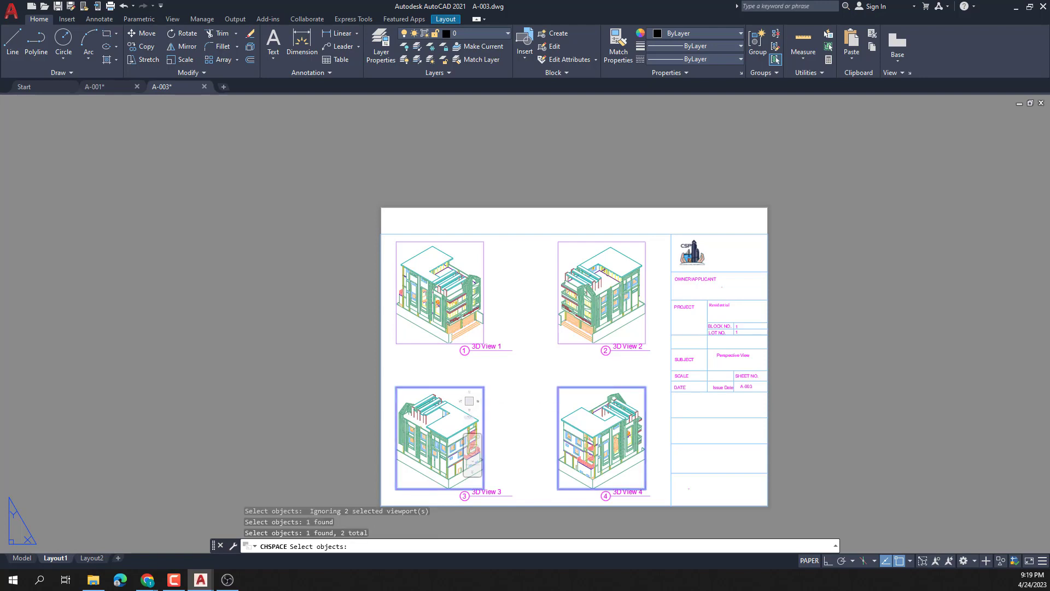
- Try adding the whole Perspective View sheet to the CHSPACE selection, and cancel the command before transferring
scroll(551, 376, down, 2)
click(746, 478)
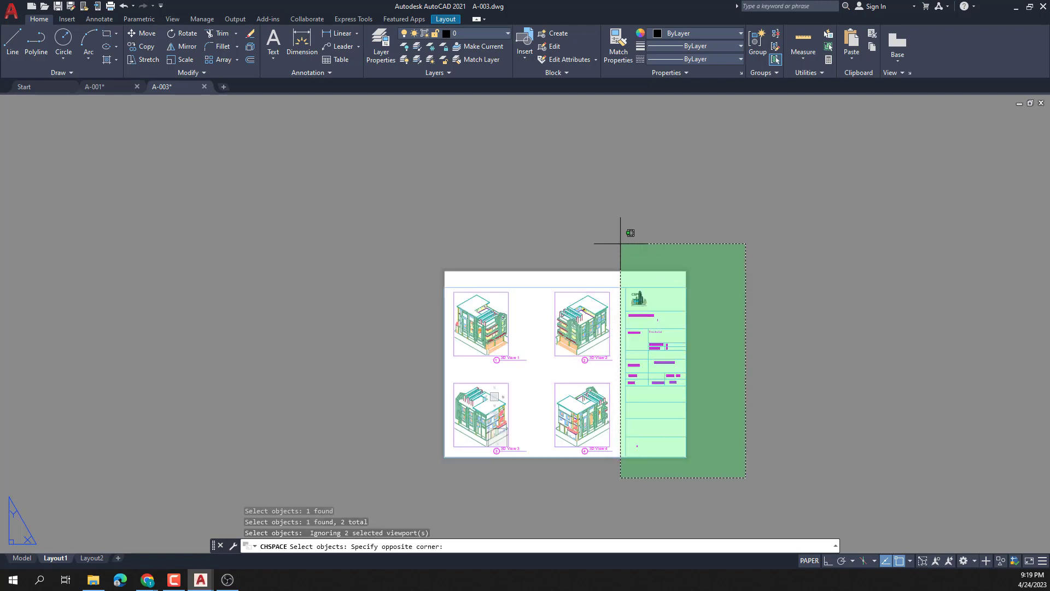
click(339, 216)
key(Return)
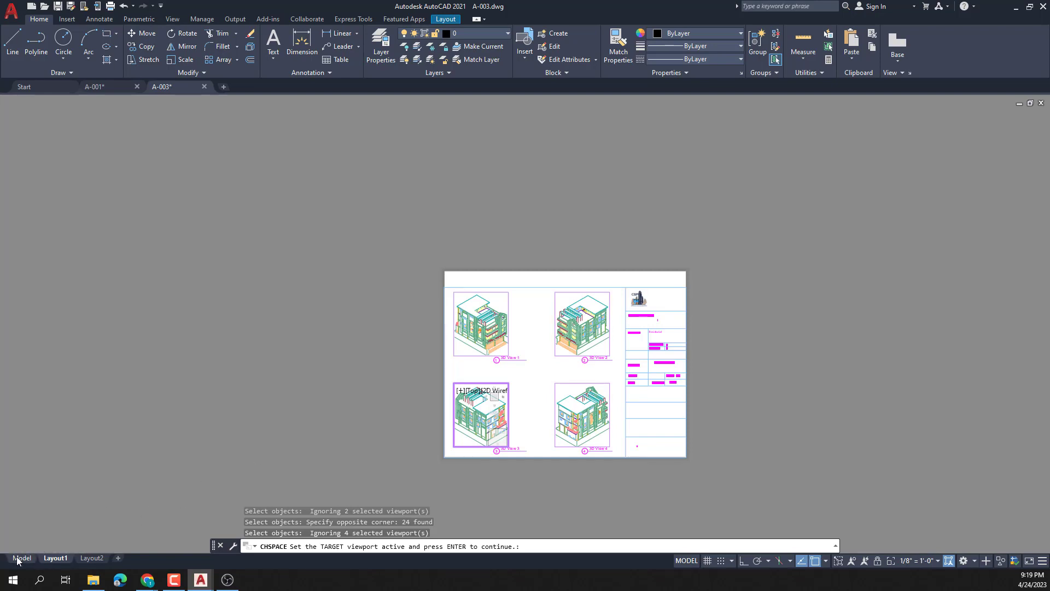
key(Escape)
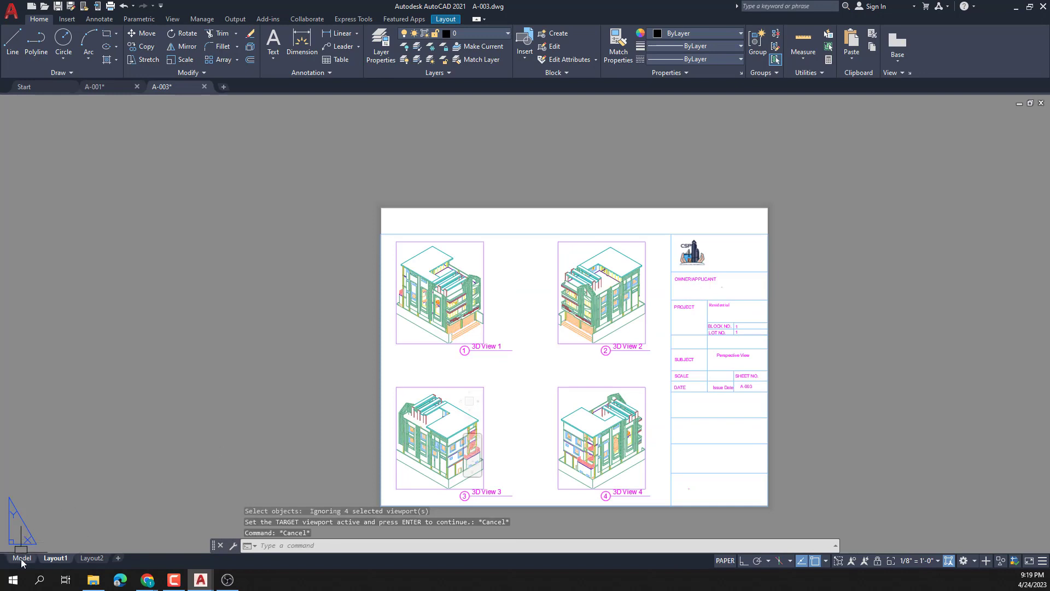
- Check the model space of A-003, return to Layout1 and move the entire sheet to model space with CHSPACE
click(22, 558)
scroll(386, 405, down, 3)
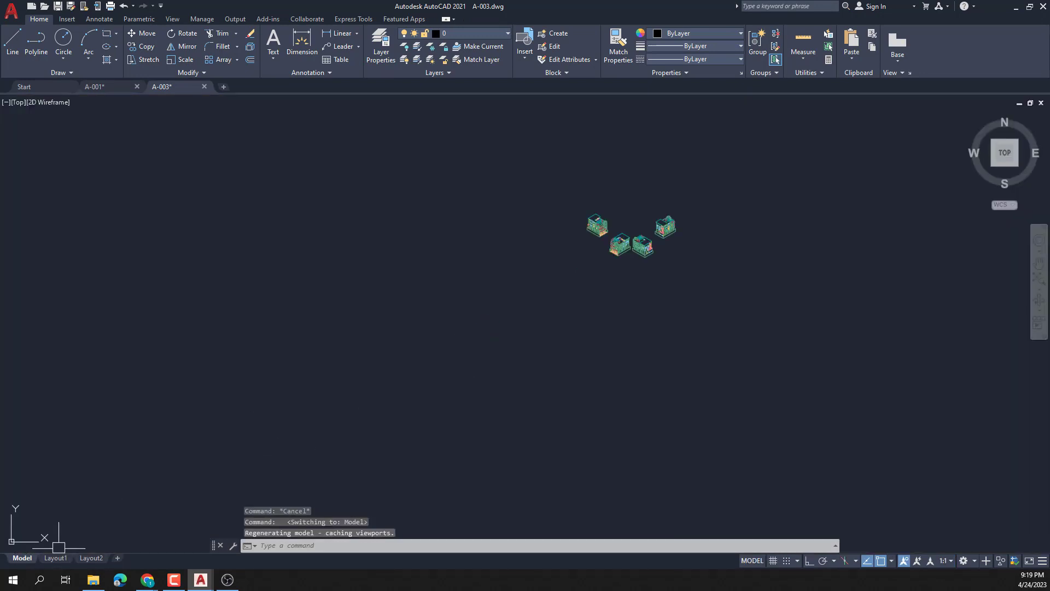
click(56, 557)
scroll(750, 441, down, 3)
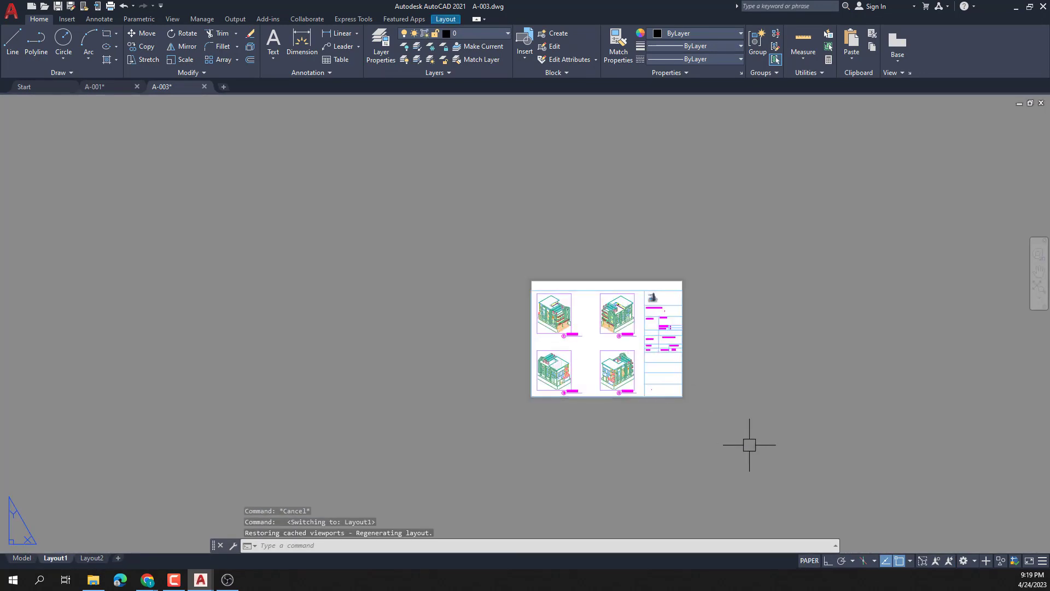
drag(750, 441, 408, 195)
text(chspace)
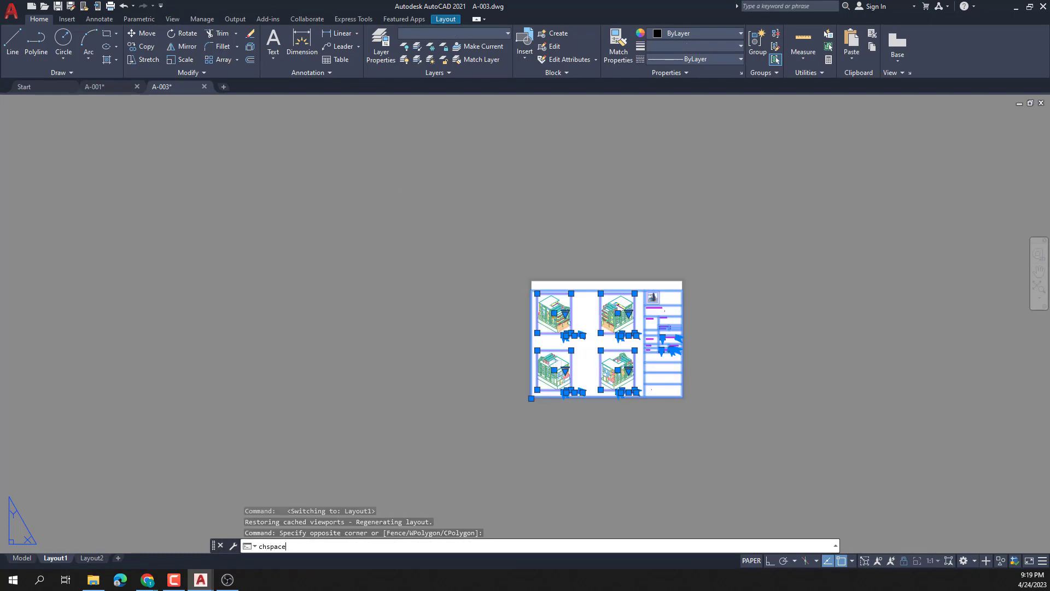
key(Return)
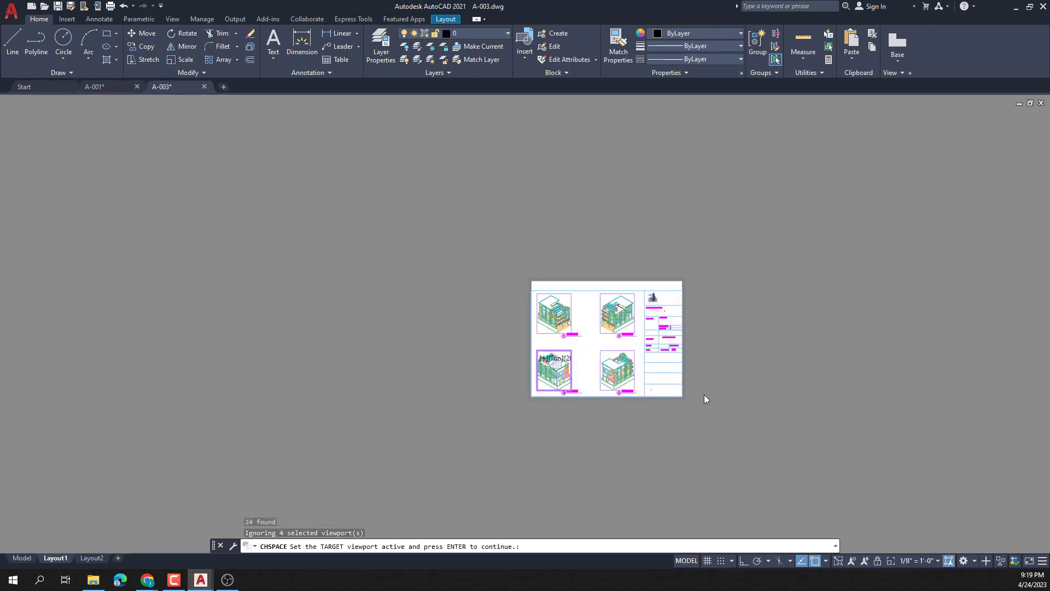
key(Return)
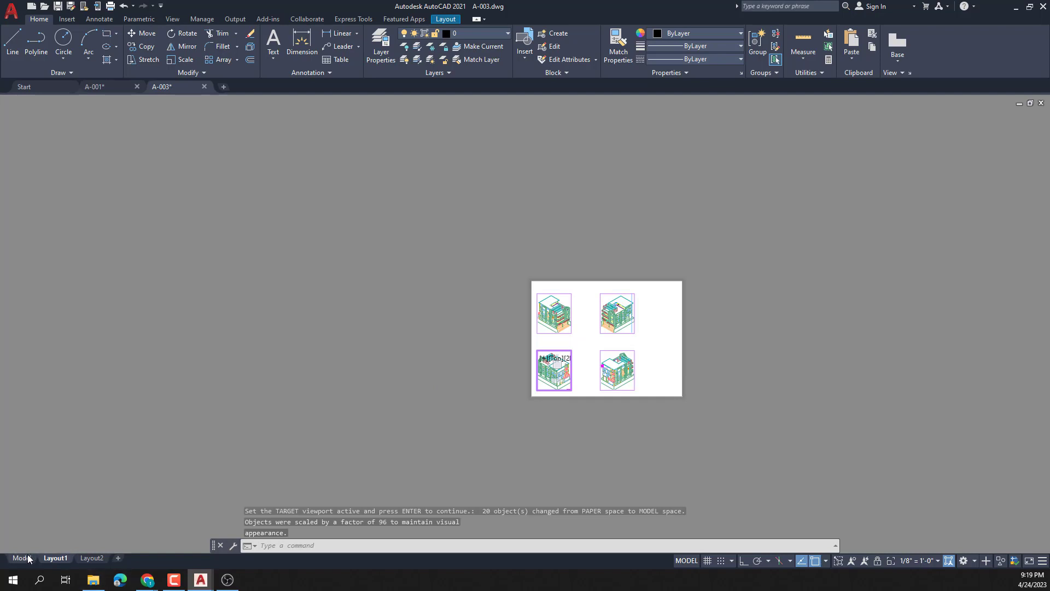
- Switch A-003 to model space to work on the transferred Perspective View sheet
click(23, 557)
scroll(604, 263, up, 5)
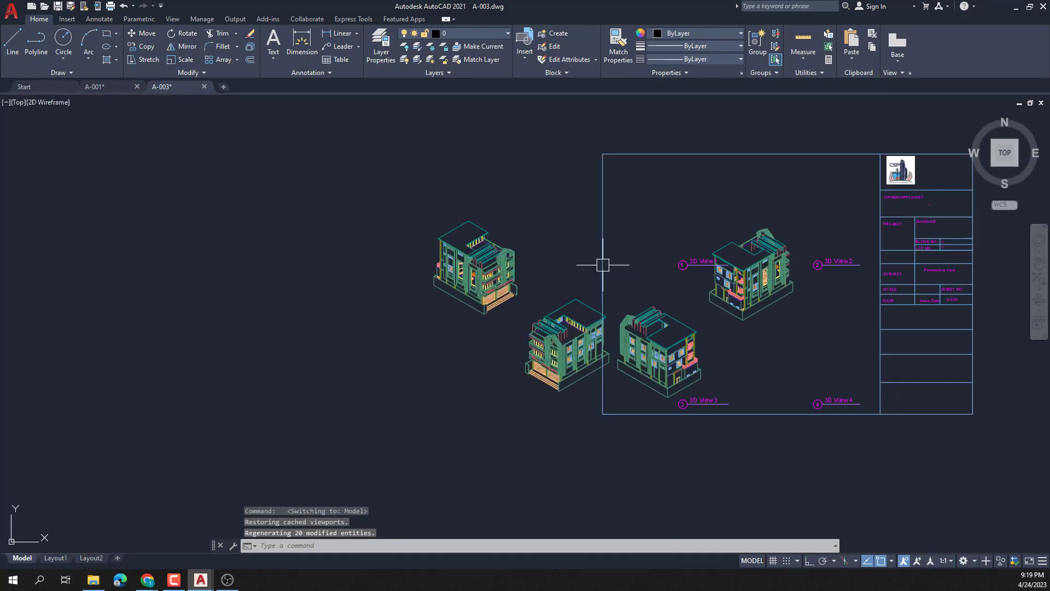
click(410, 194)
click(515, 312)
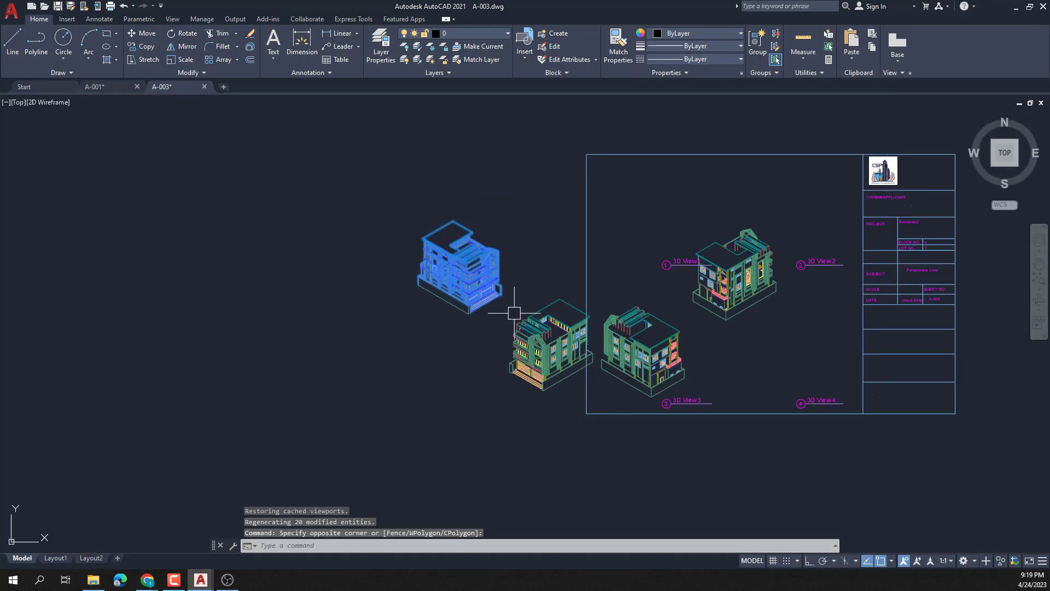
middle_drag(478, 311, 448, 335)
text(m)
key(Return)
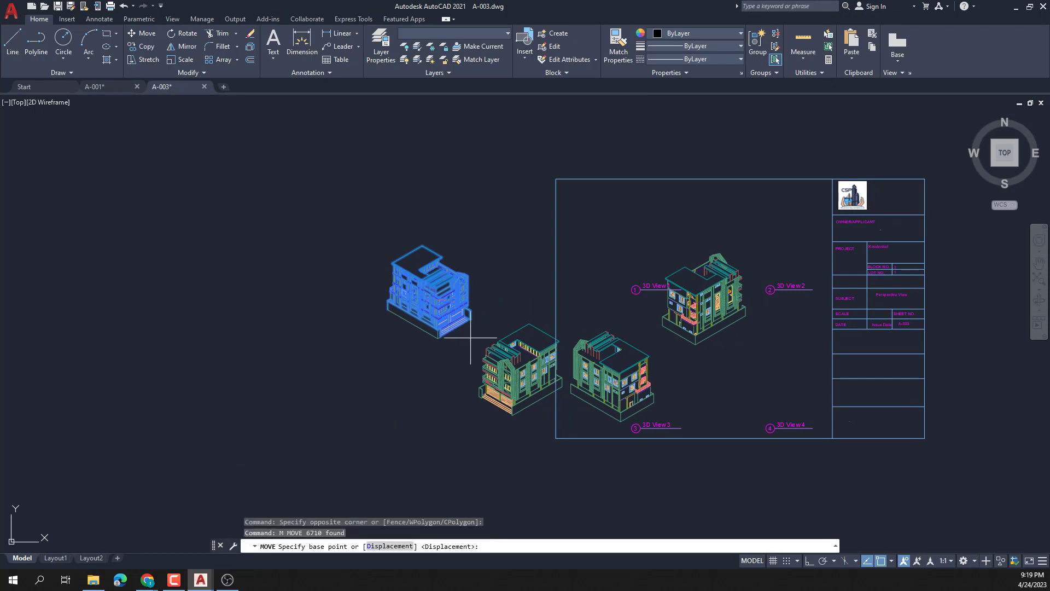
click(464, 321)
key(Escape)
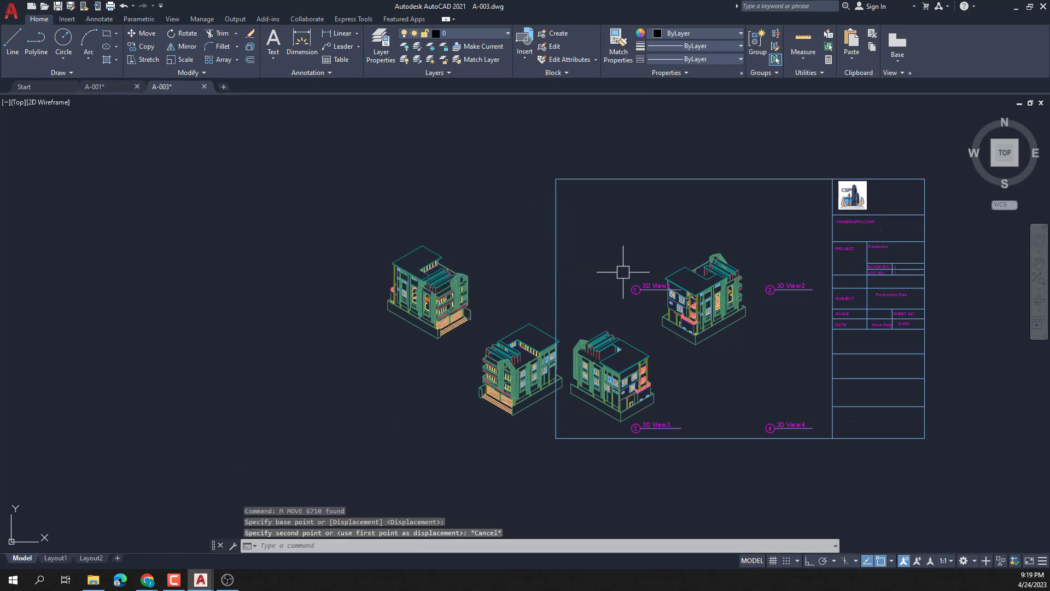
- Copy the sheet frame and all four 3D views from A-003 and paste them beside the Drawing List sheet in A-001
scroll(328, 197, down, 2)
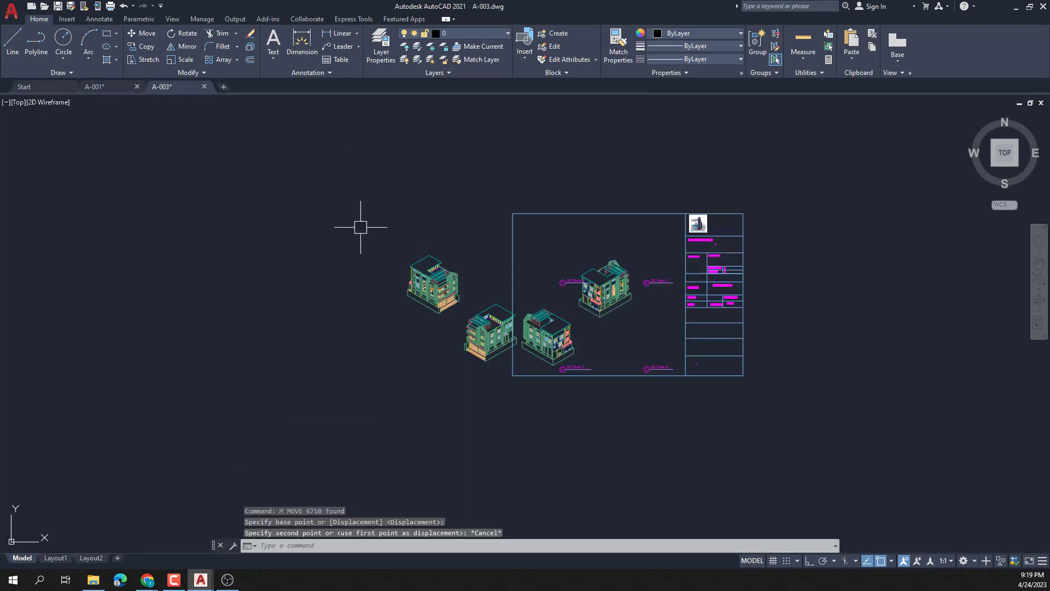
click(332, 189)
click(805, 405)
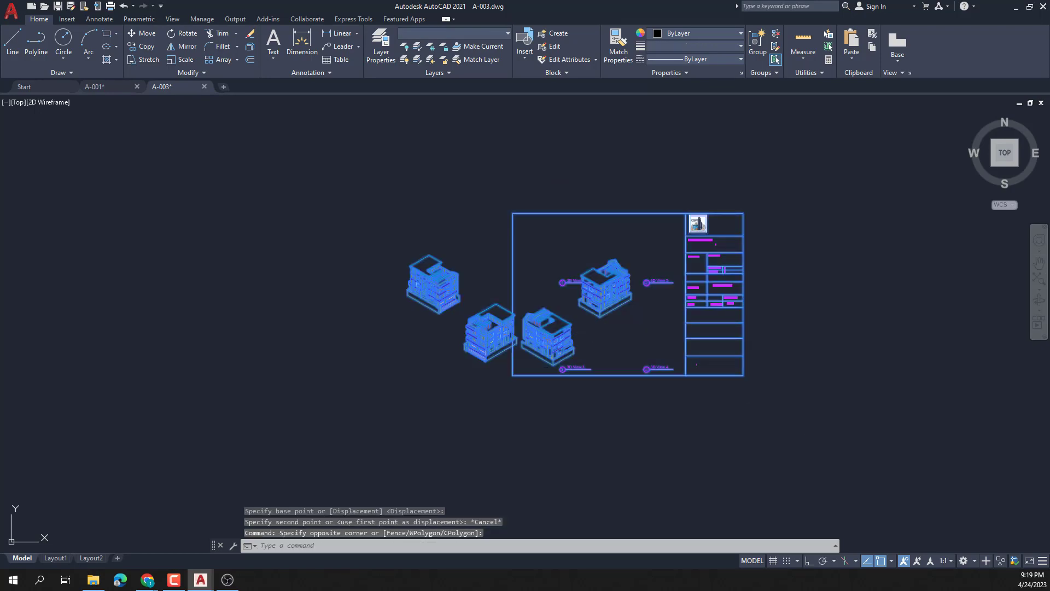
key(ctrl+c)
click(98, 92)
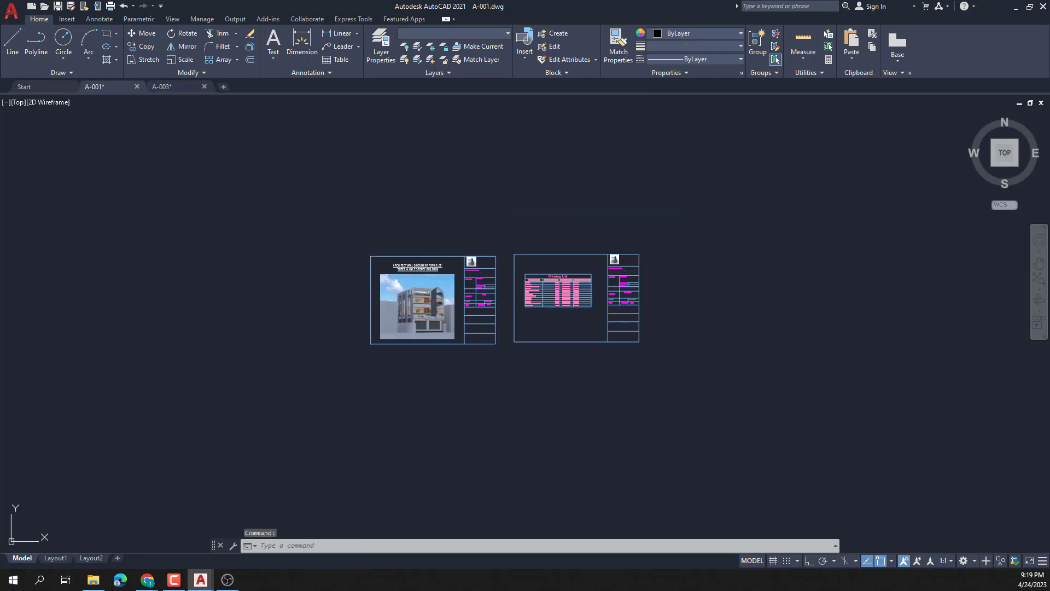
scroll(588, 340, down, 2)
middle_drag(589, 341, 358, 330)
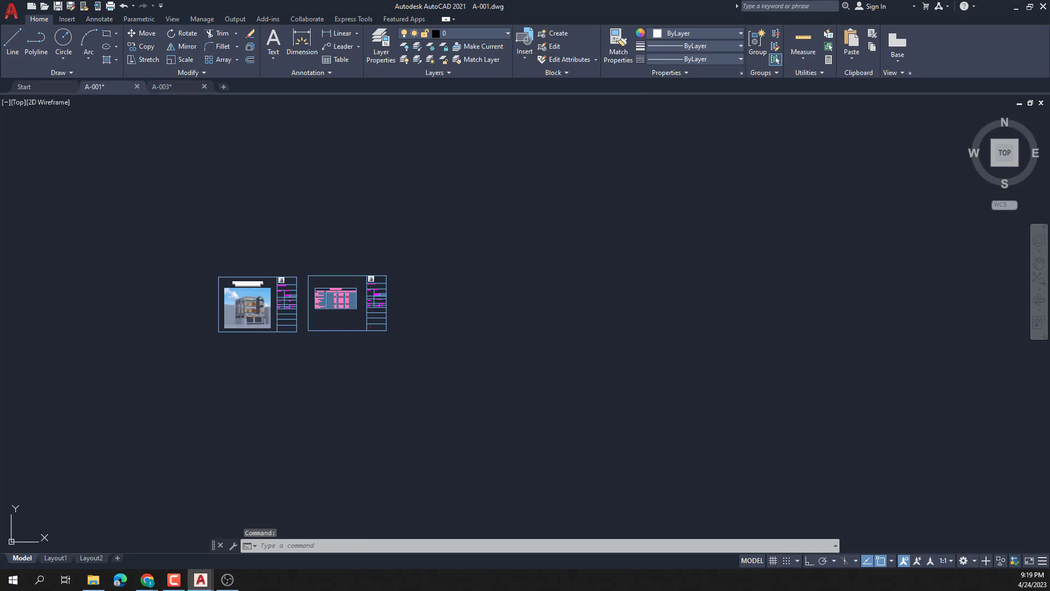
key(ctrl+v)
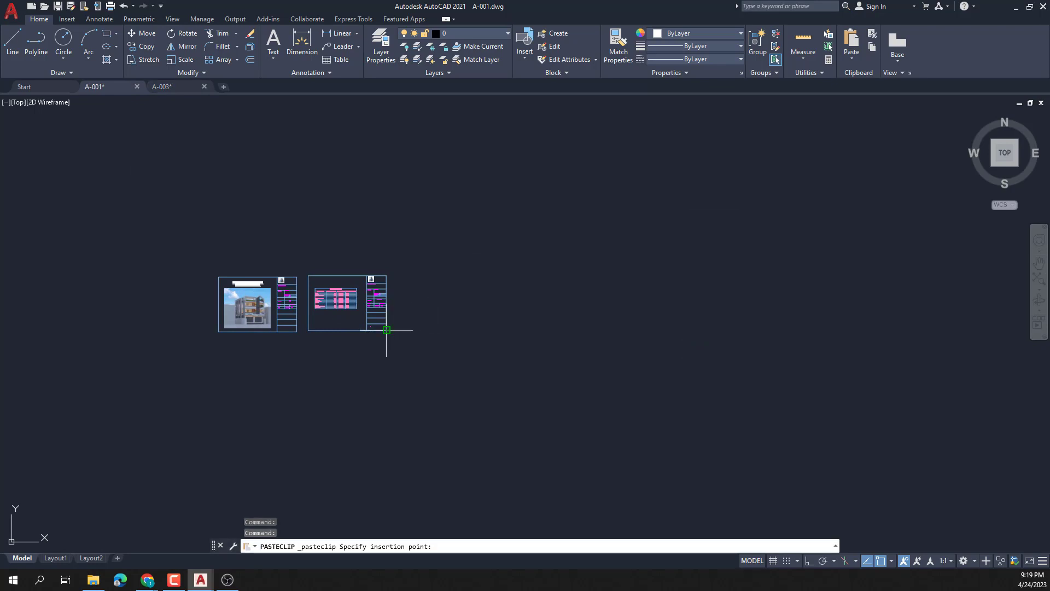
click(409, 331)
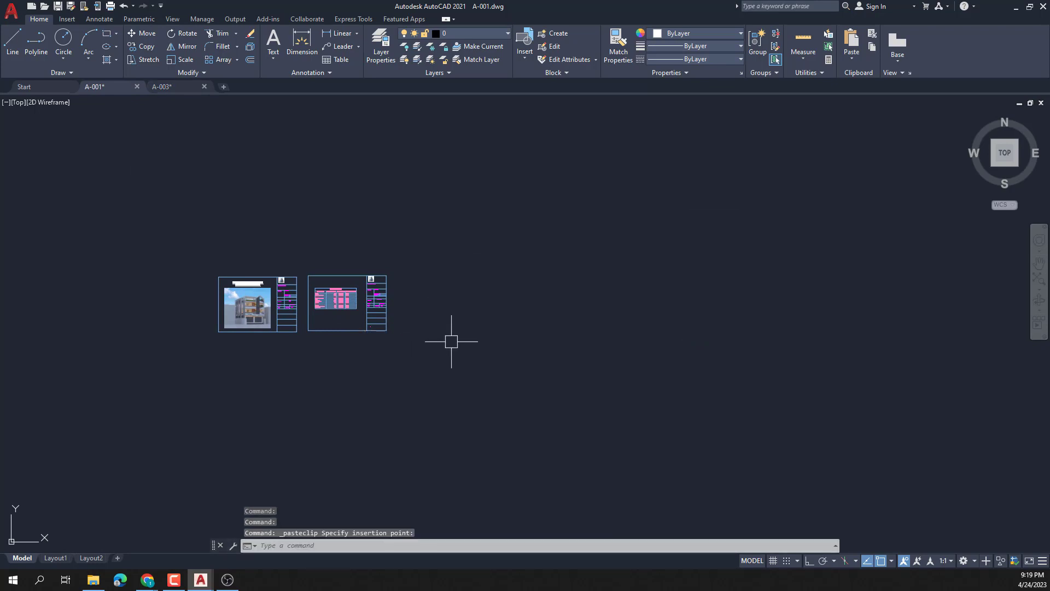
- Copy A-003's sheet frame and four 3D views again and paste them into the model space of A-001 beside the Drawing List sheet
click(167, 87)
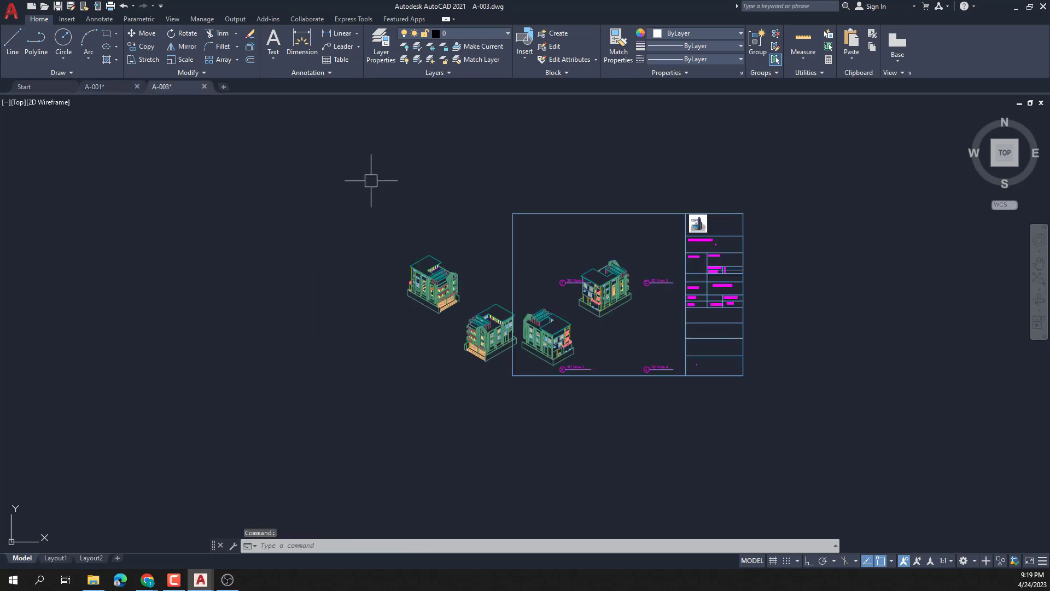
scroll(443, 273, down, 3)
click(609, 392)
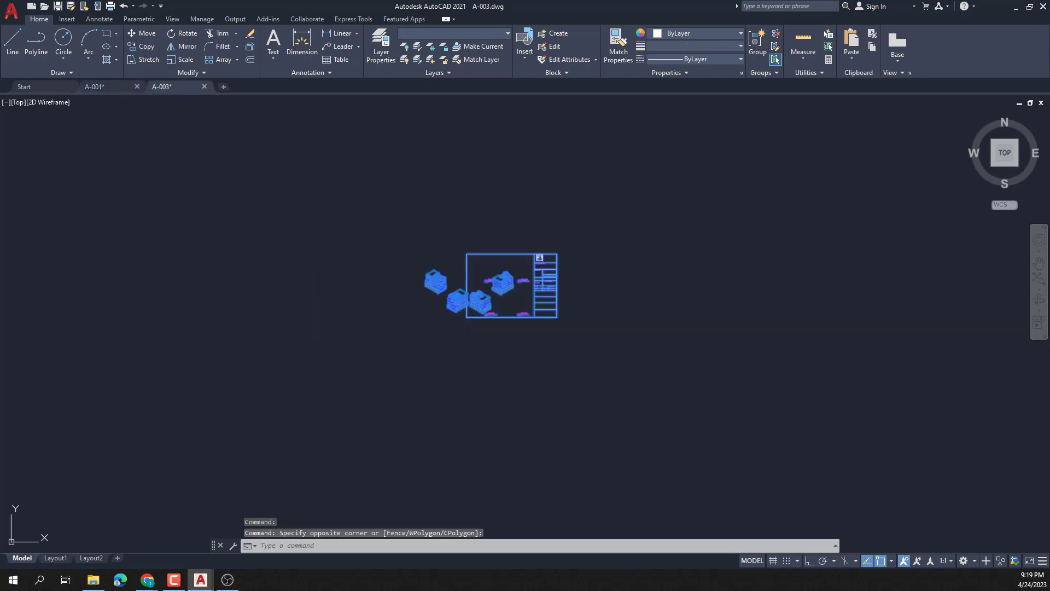
key(ctrl+c)
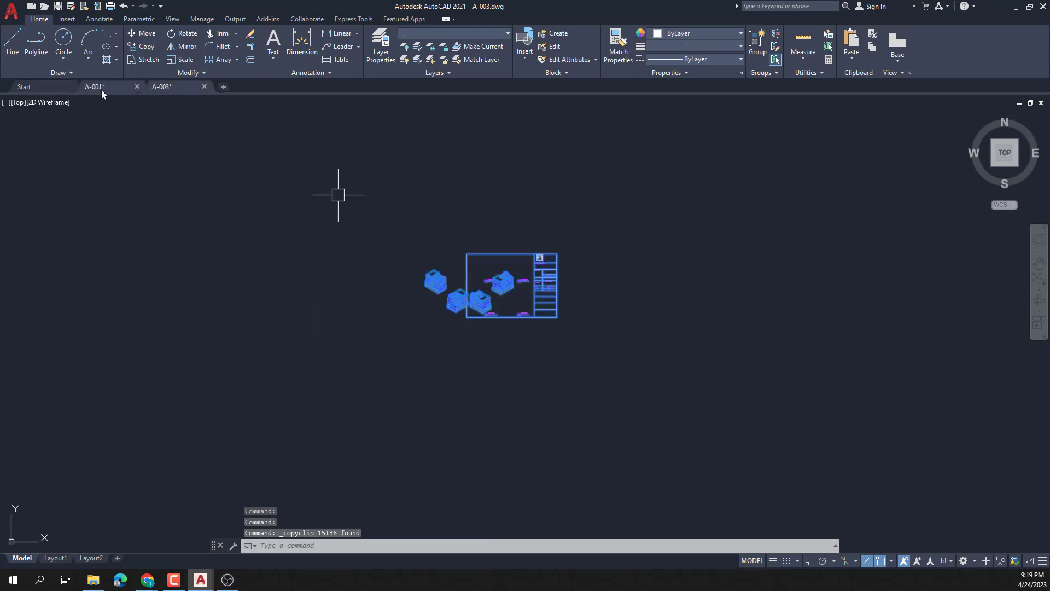
click(101, 92)
key(Escape)
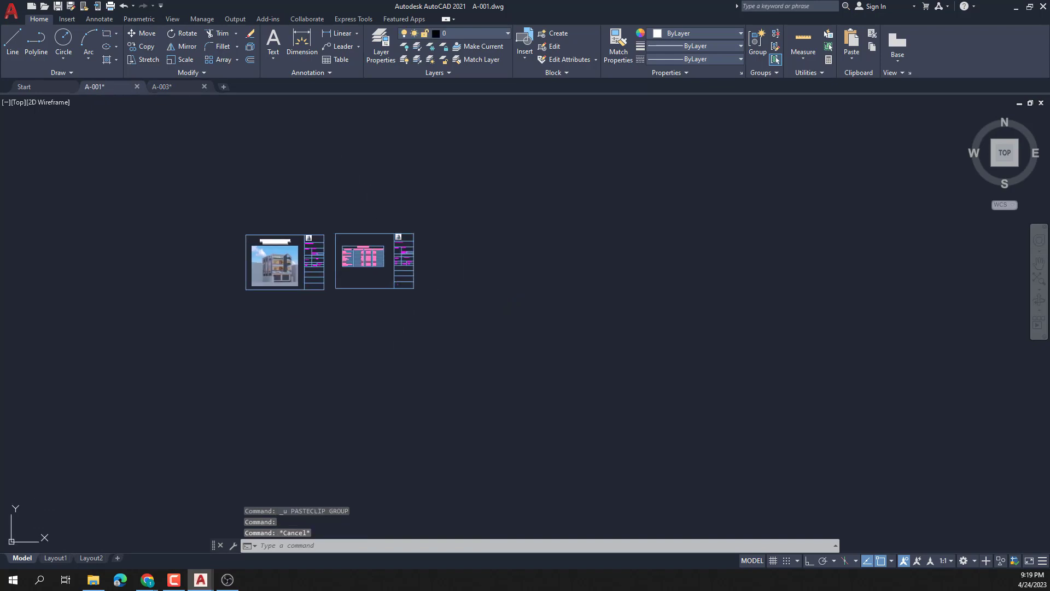
key(ctrl+v)
scroll(407, 287, up, 3)
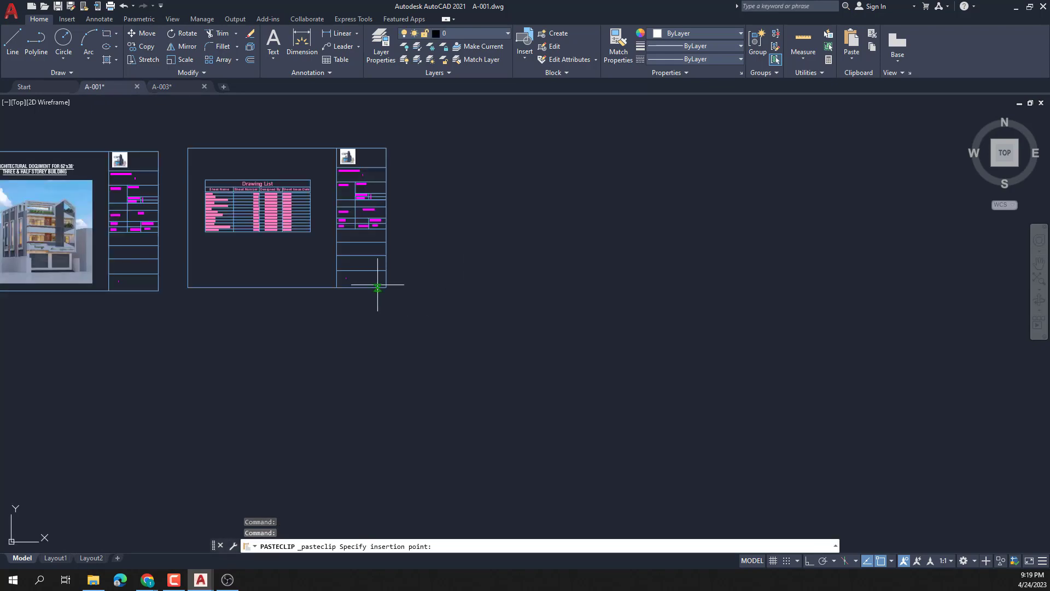
click(459, 305)
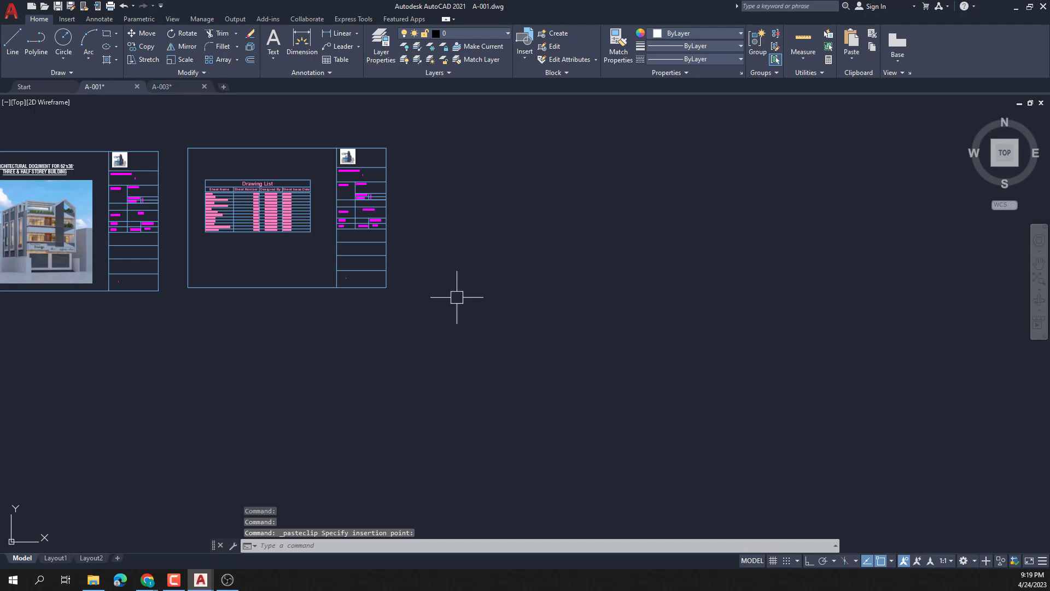
- Scale the pasted sheet and its 3D views down freehand to roughly half size about the frame's lower-left corner
middle_click(457, 297)
scroll(444, 320, up, 6)
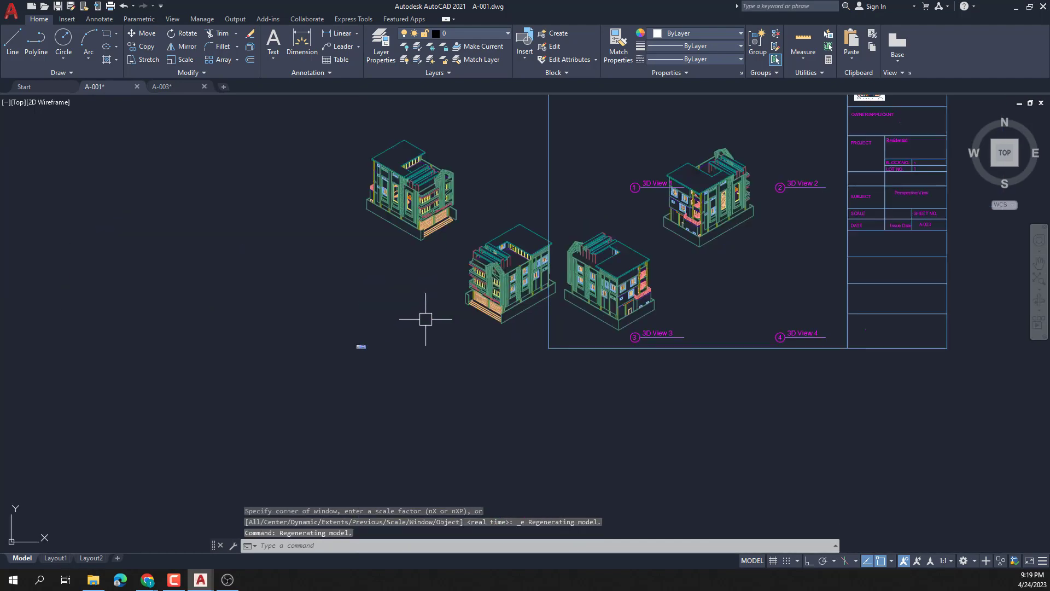
scroll(370, 257, down, 5)
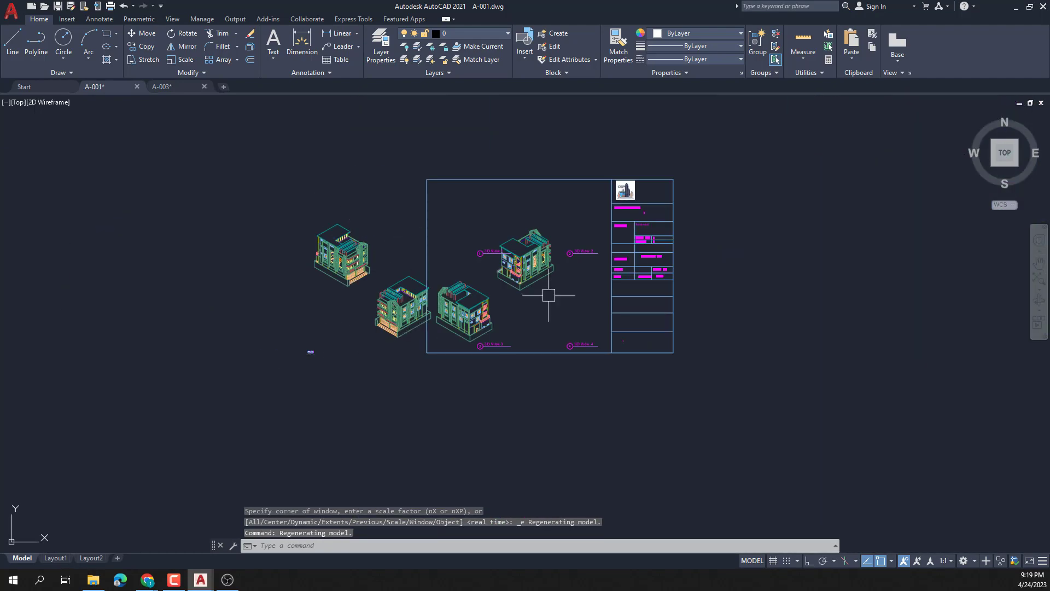
click(751, 408)
click(304, 101)
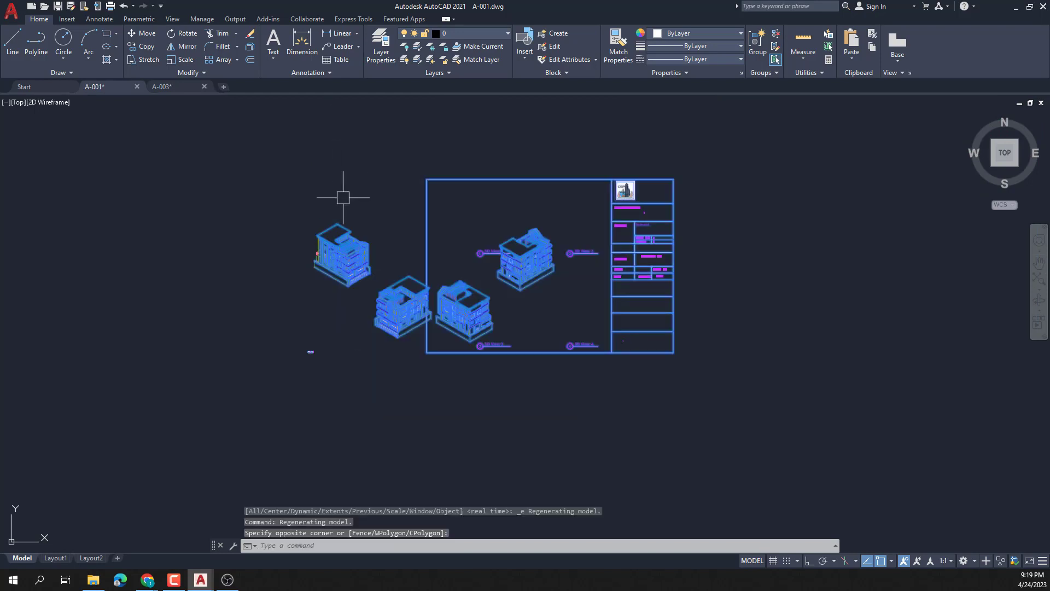
scroll(347, 226, up, 3)
click(381, 221)
click(241, 350)
text(sc)
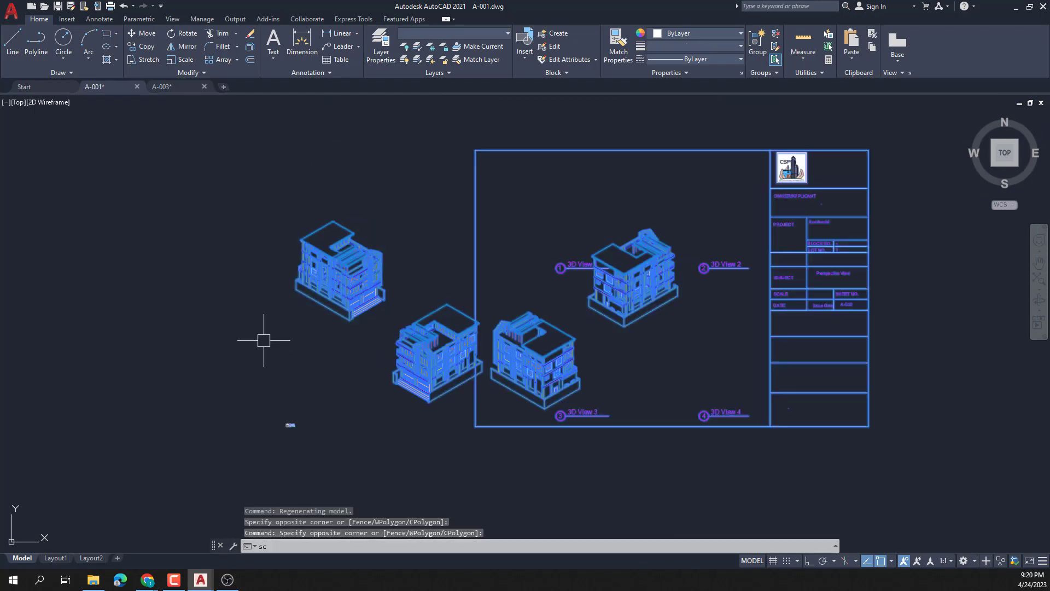
key(Return)
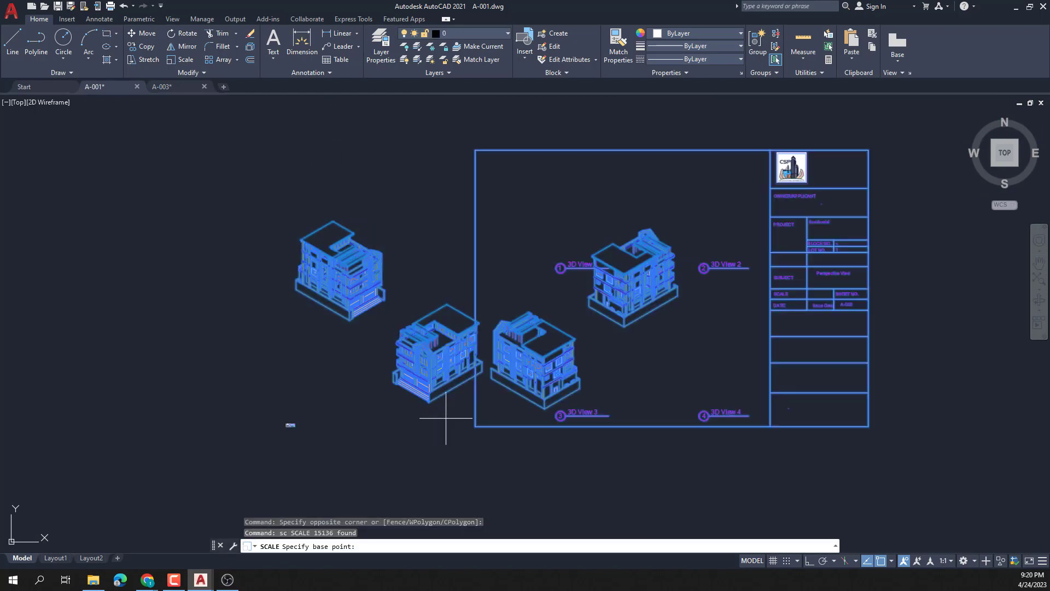
click(475, 425)
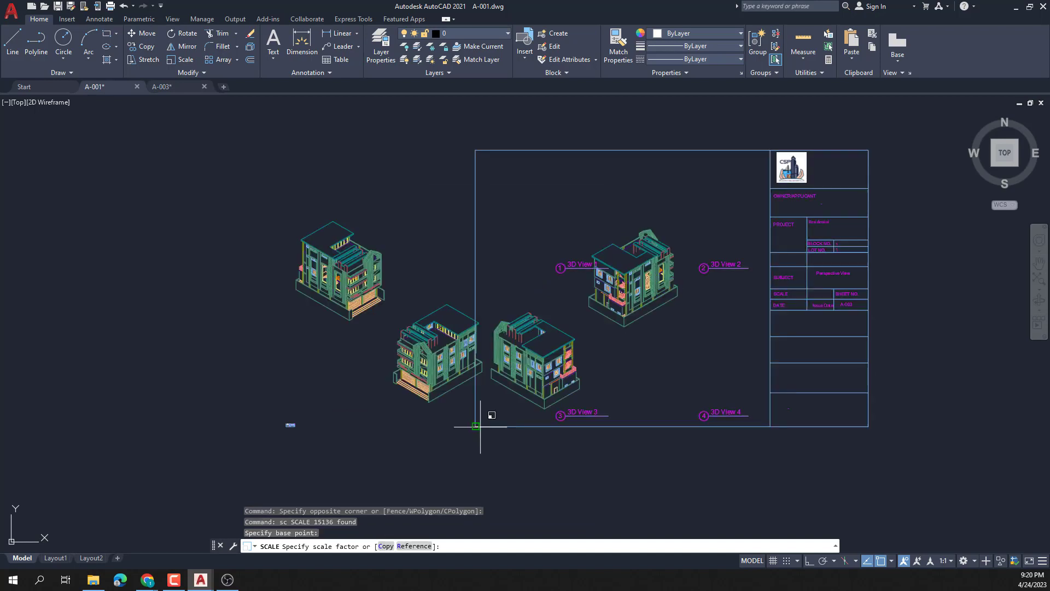
click(634, 426)
- Scale the sheet frame and all four 3D views by a factor of 0.01 about the frame's lower-left corner
text(sc)
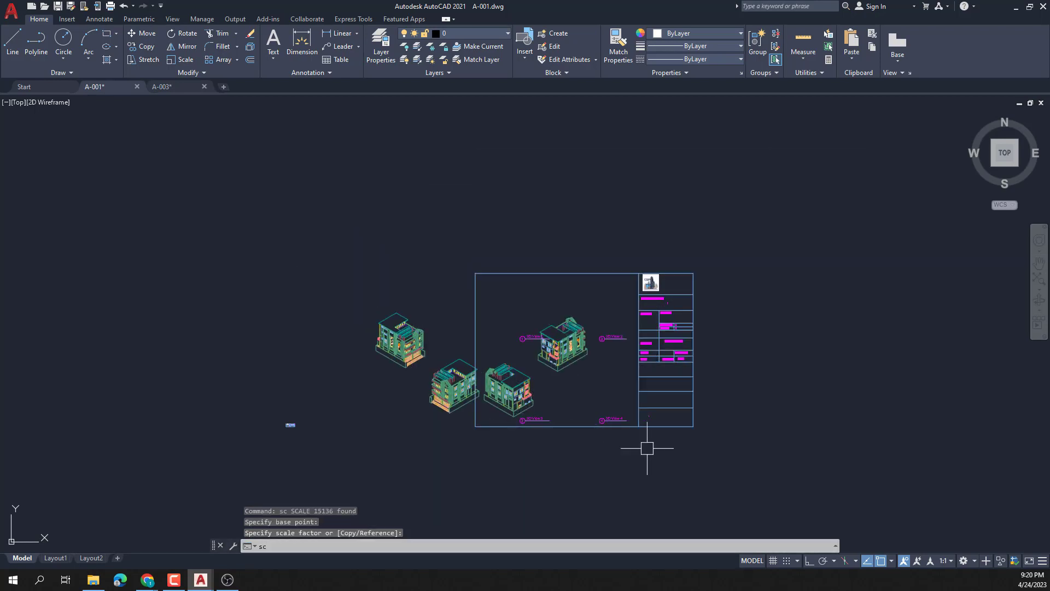
key(Return)
click(764, 462)
click(356, 227)
key(Return)
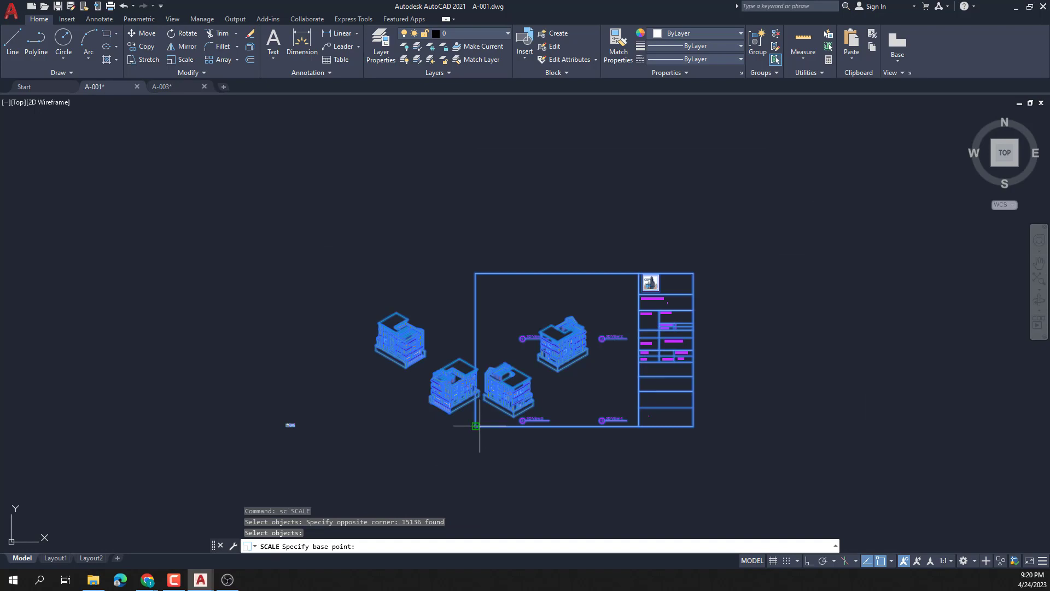
click(480, 426)
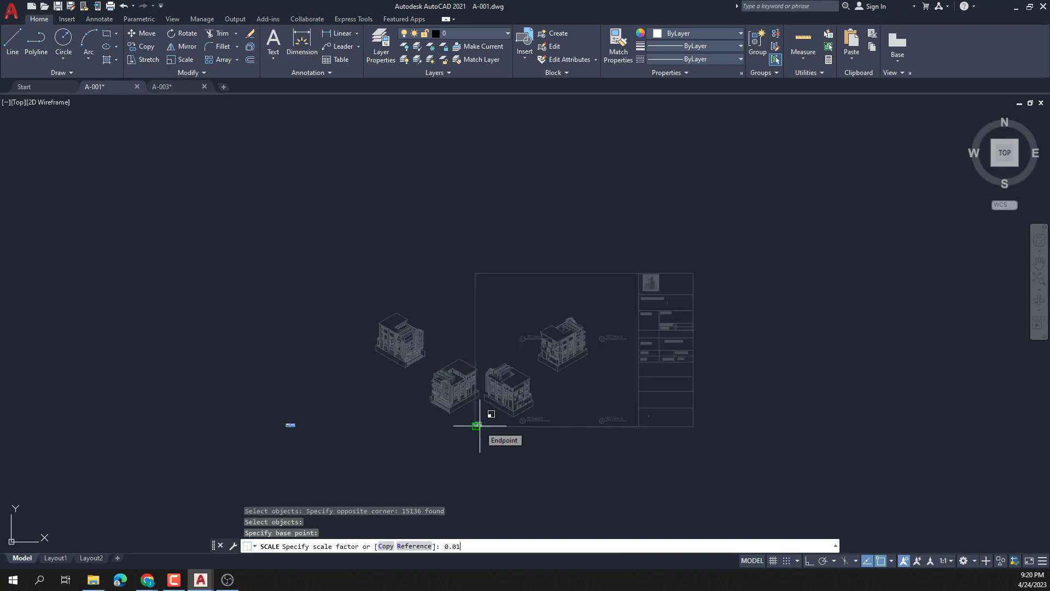
key(Return)
- Move the reduced Perspective View sheet with its 3D views close to the Drawing List sheet, on its right side
click(483, 441)
click(397, 317)
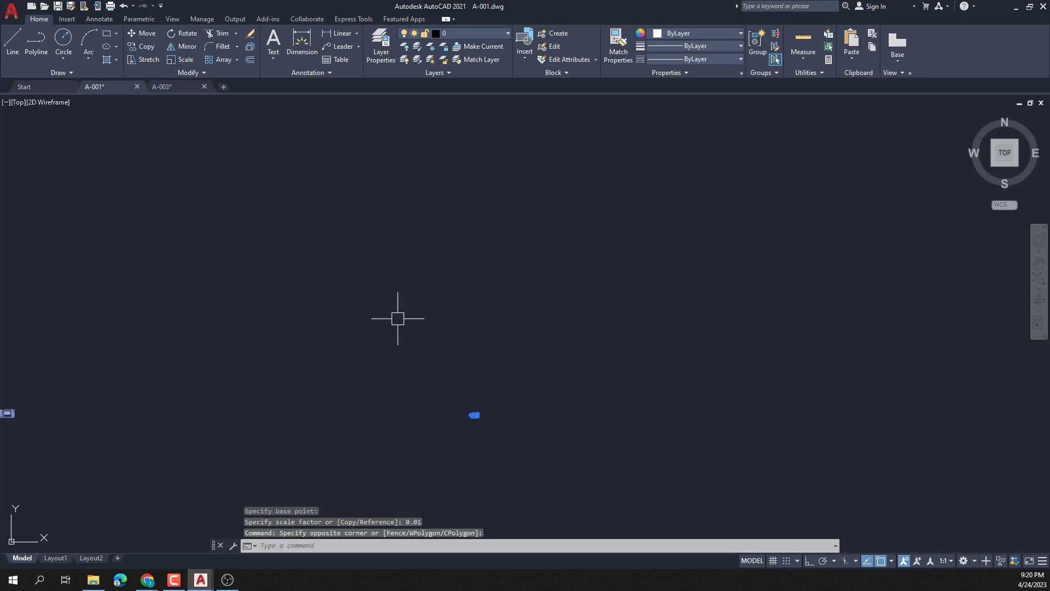
text(,)
key(Return)
click(473, 428)
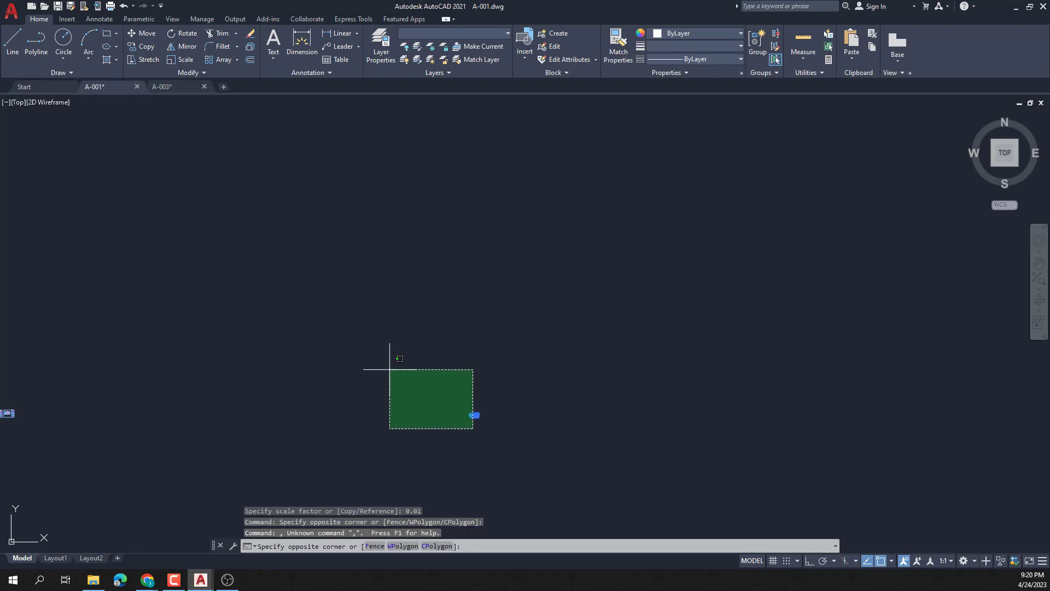
click(389, 368)
click(399, 370)
click(568, 436)
text(m)
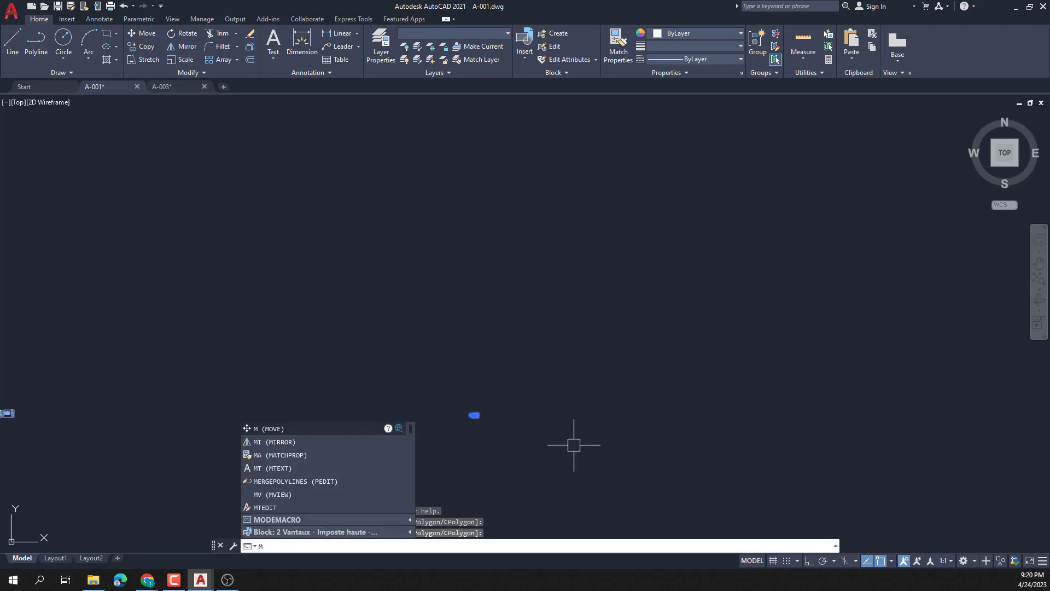
key(Return)
click(474, 414)
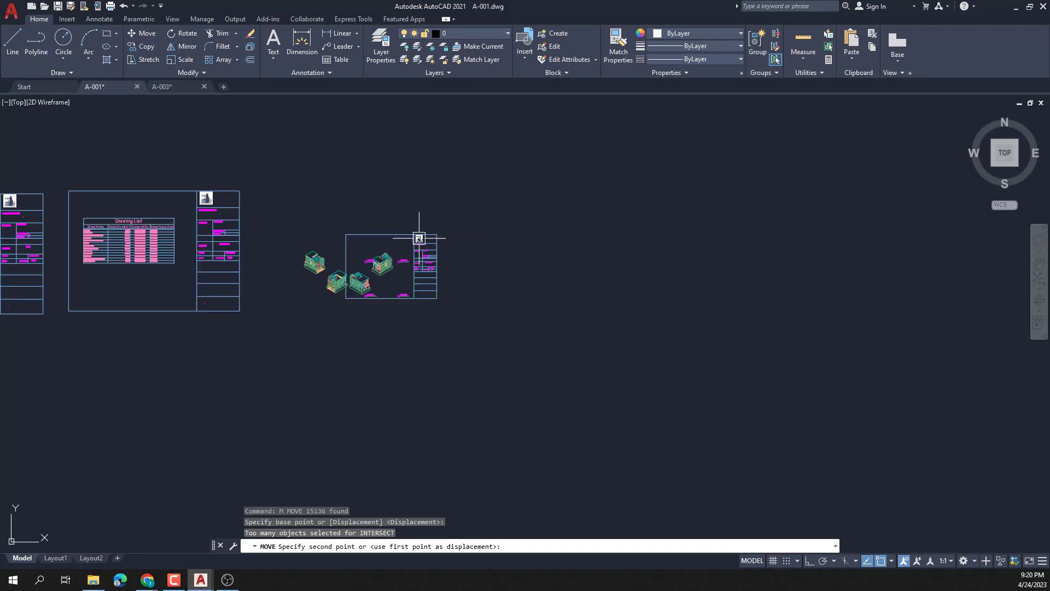
click(419, 239)
- Move the sheet and its 3D views by the frame's upper-left corner to just below the Drawing List sheet, aligning their left edges
middle_drag(339, 265, 414, 311)
scroll(418, 311, up, 2)
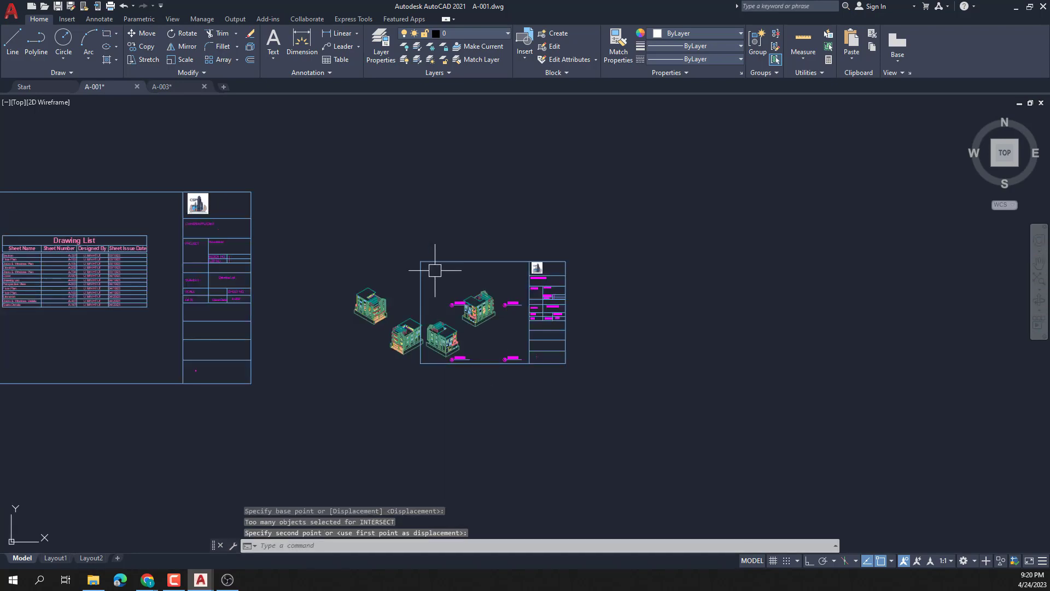
scroll(339, 290, down, 2)
click(494, 392)
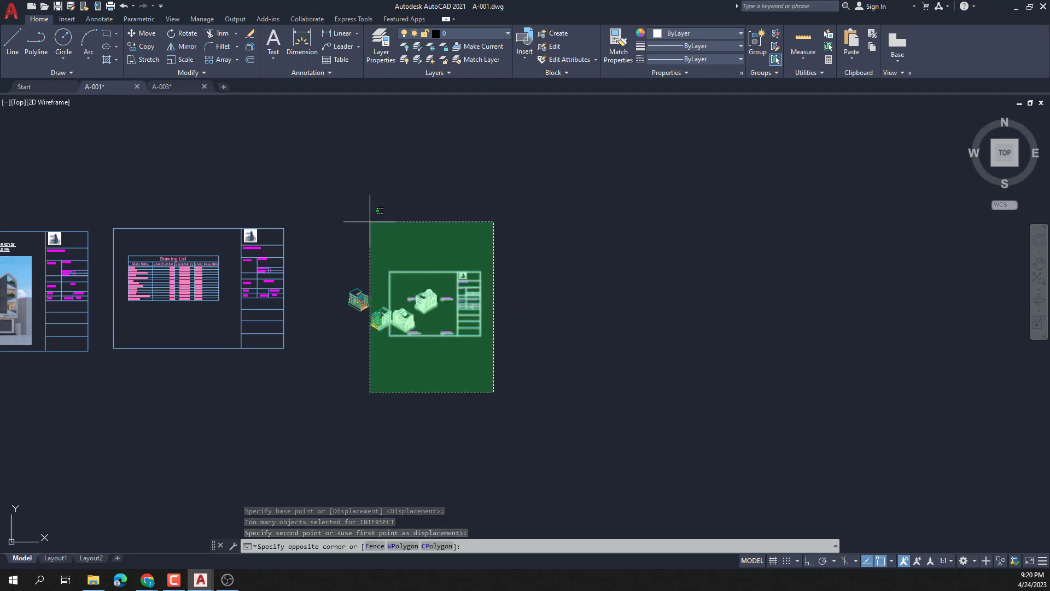
click(347, 214)
middle_drag(369, 280, 380, 282)
text(m)
key(space)
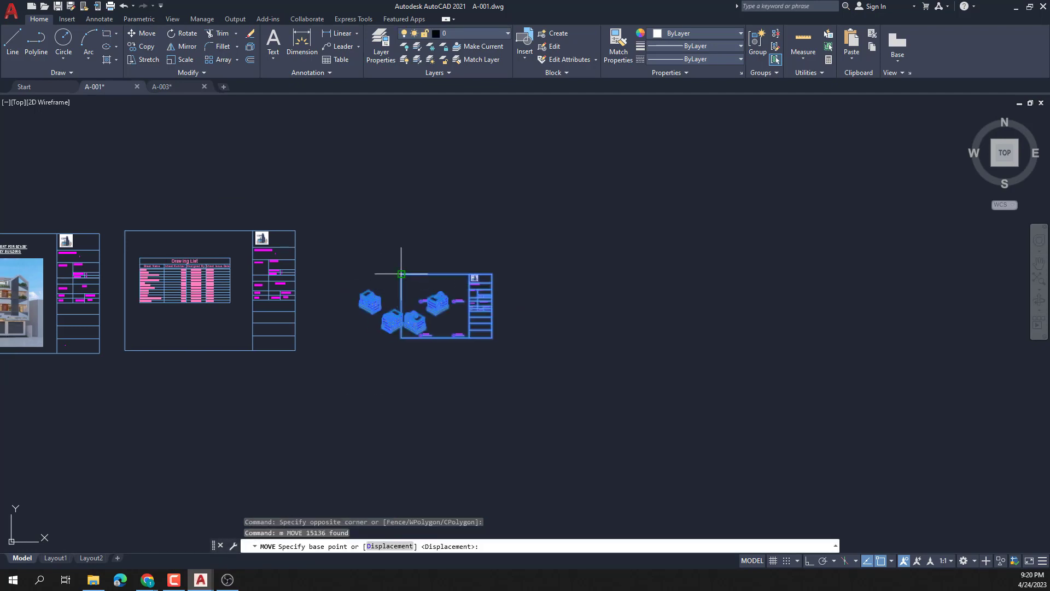
click(401, 273)
middle_drag(246, 390, 385, 367)
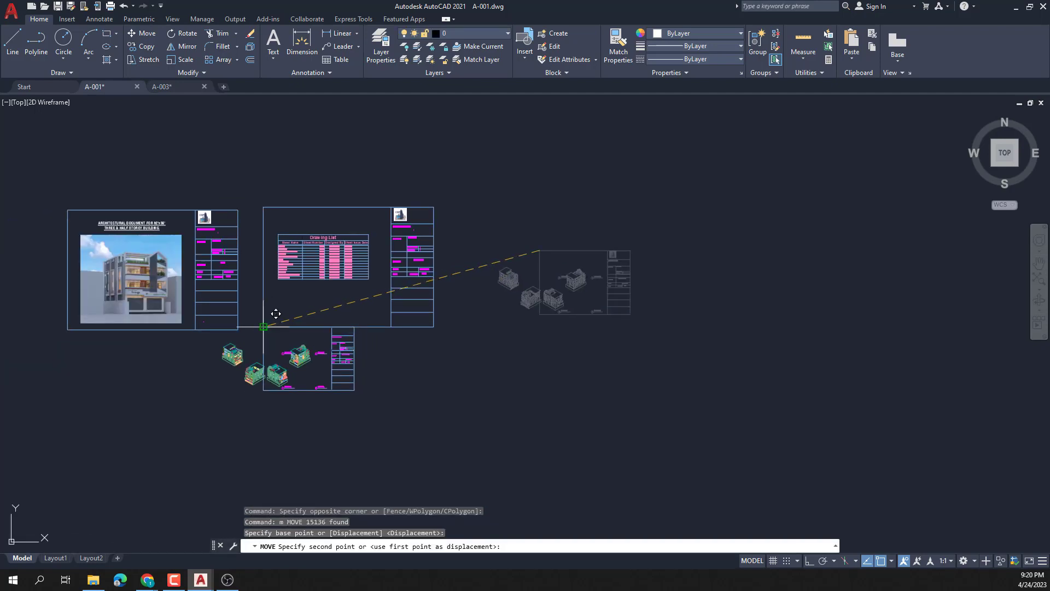
click(263, 345)
- Scale the Perspective View sheet and its 3D views by reference about the frame's upper-left corner to match the Drawing List sheet's width
click(413, 464)
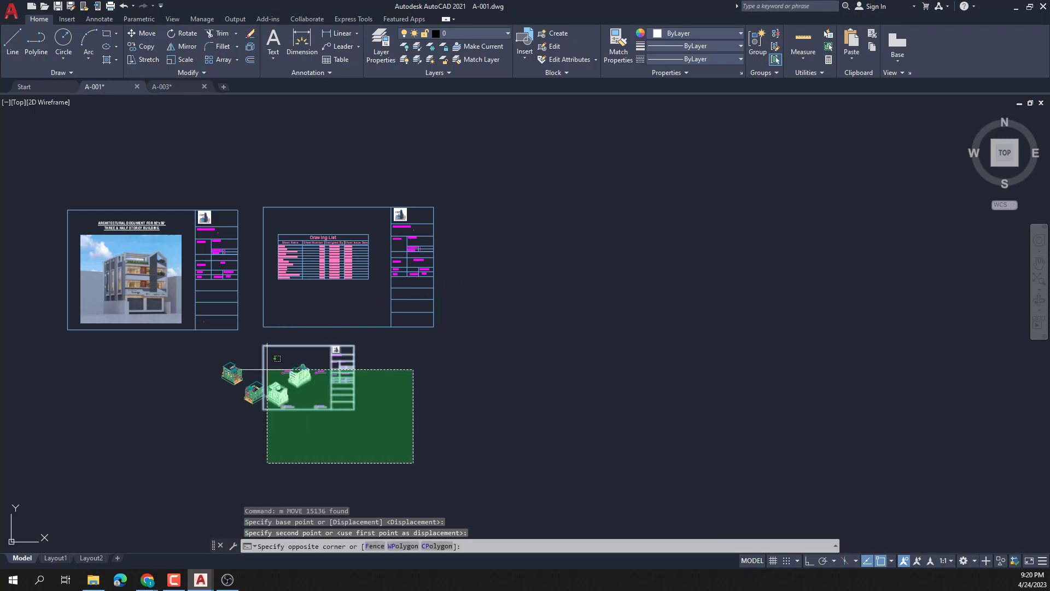
click(218, 341)
text(s)
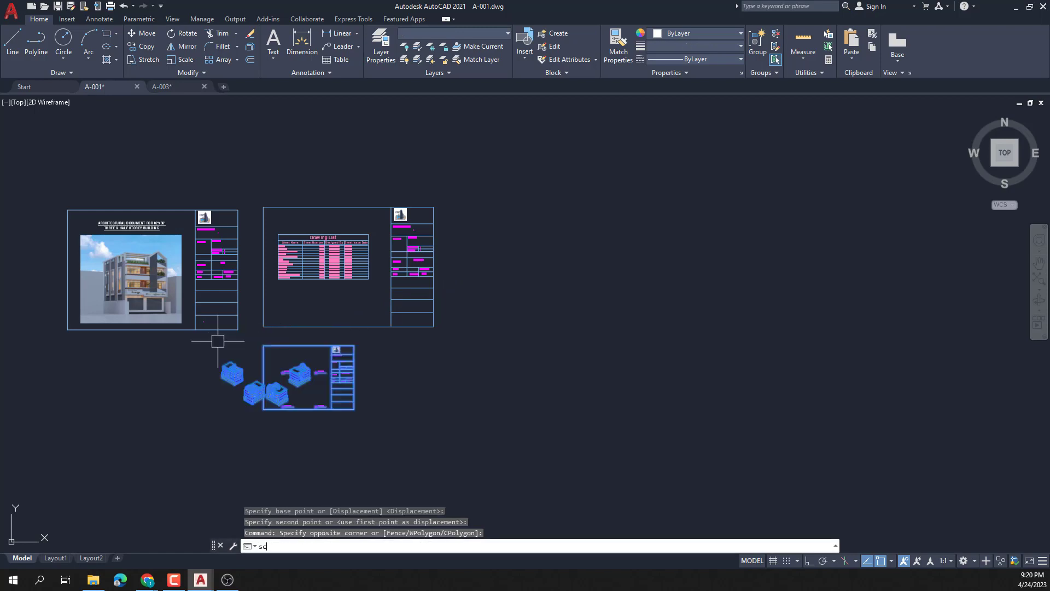
text(c)
key(space)
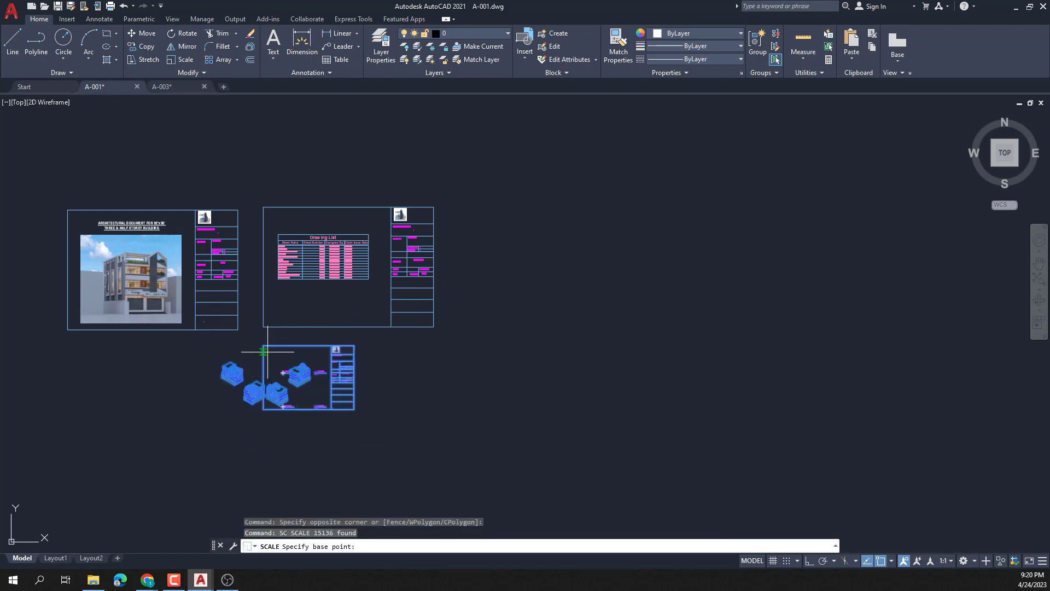
click(264, 346)
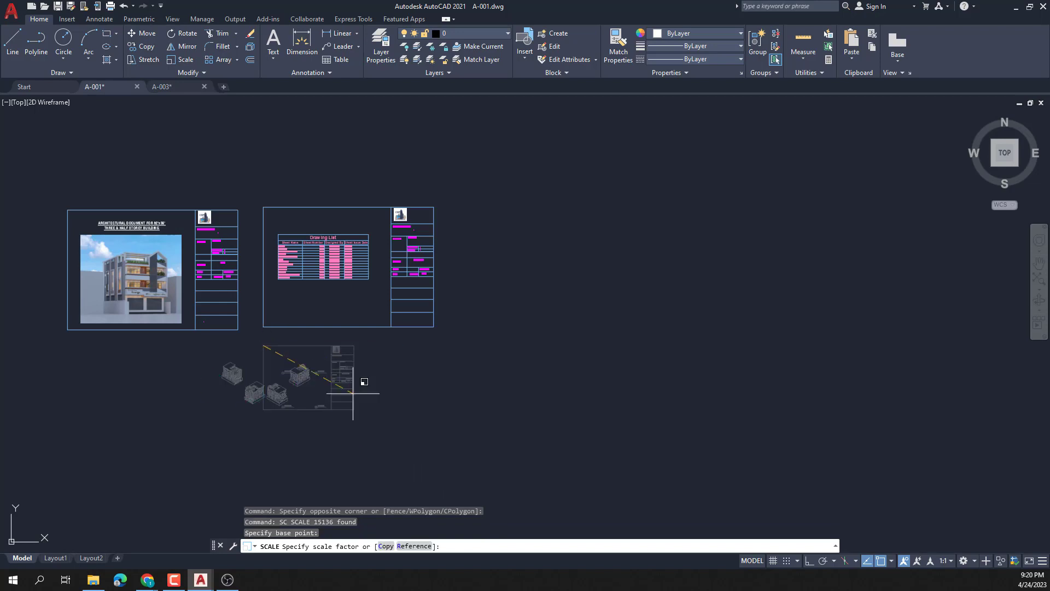
click(413, 546)
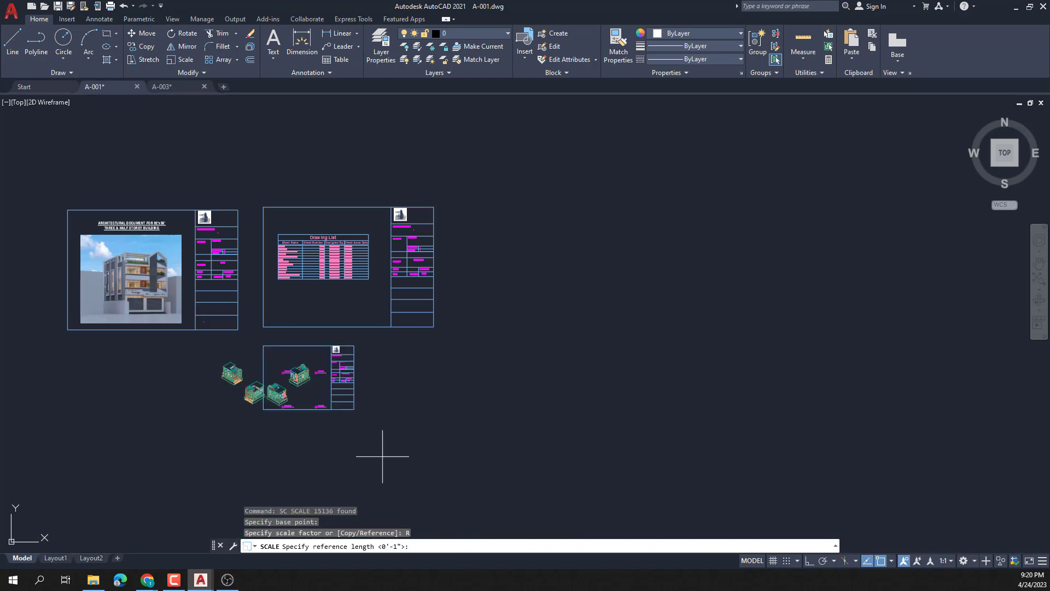
click(354, 345)
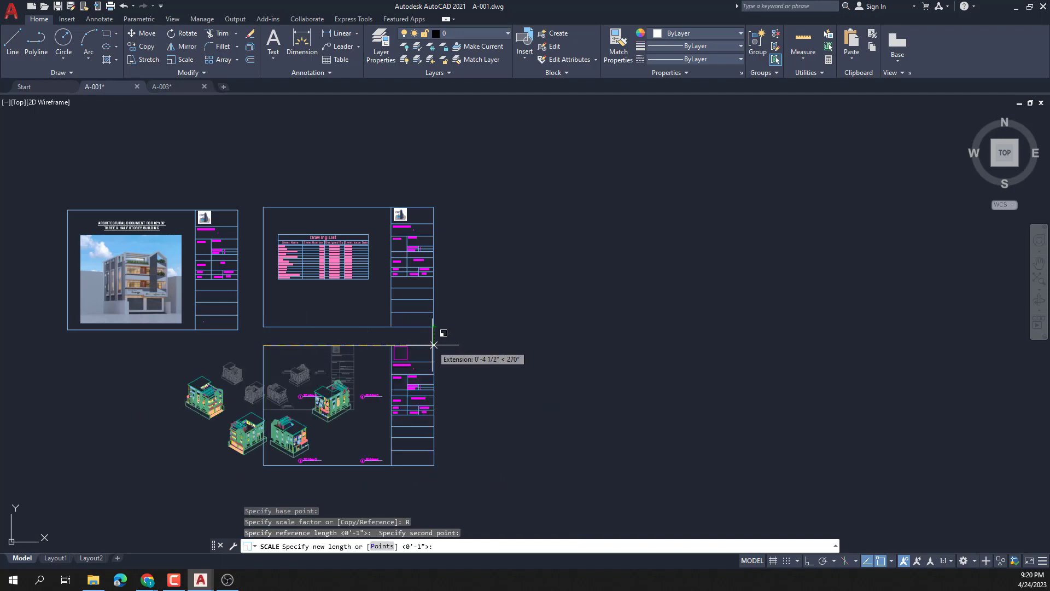
shift+click(433, 344)
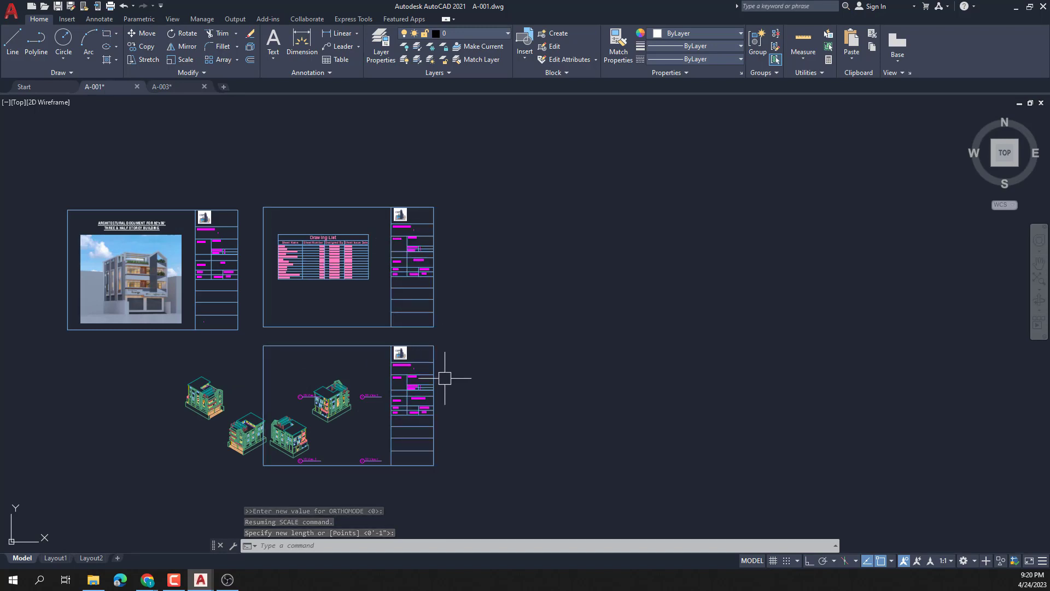
- Close A-003.dwg without saving and open A-101.dwg from the UPDATE SHWEPYITHAR DRAWING folder
click(205, 86)
click(531, 314)
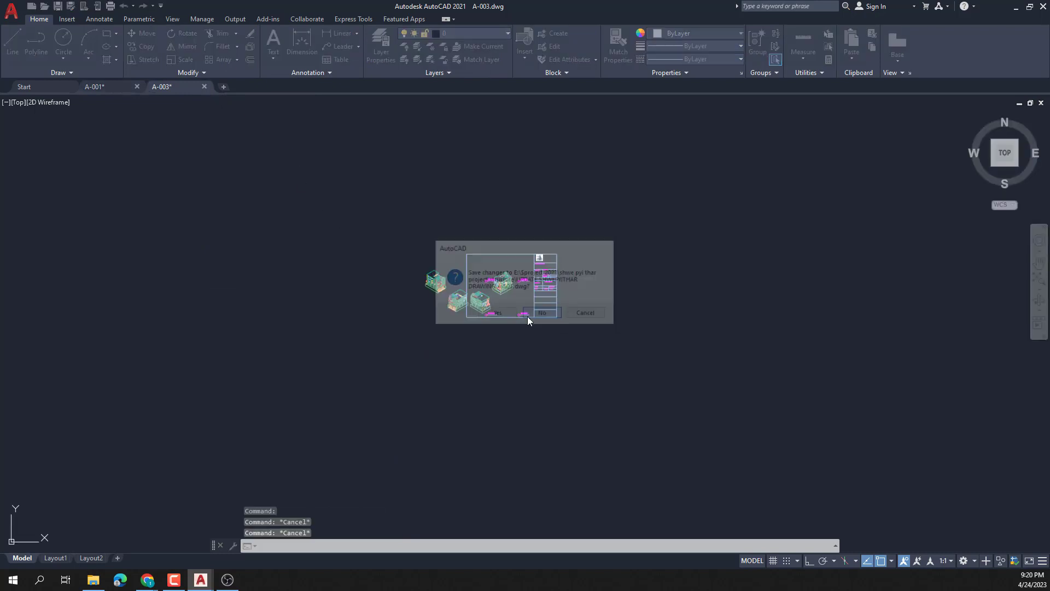
click(86, 584)
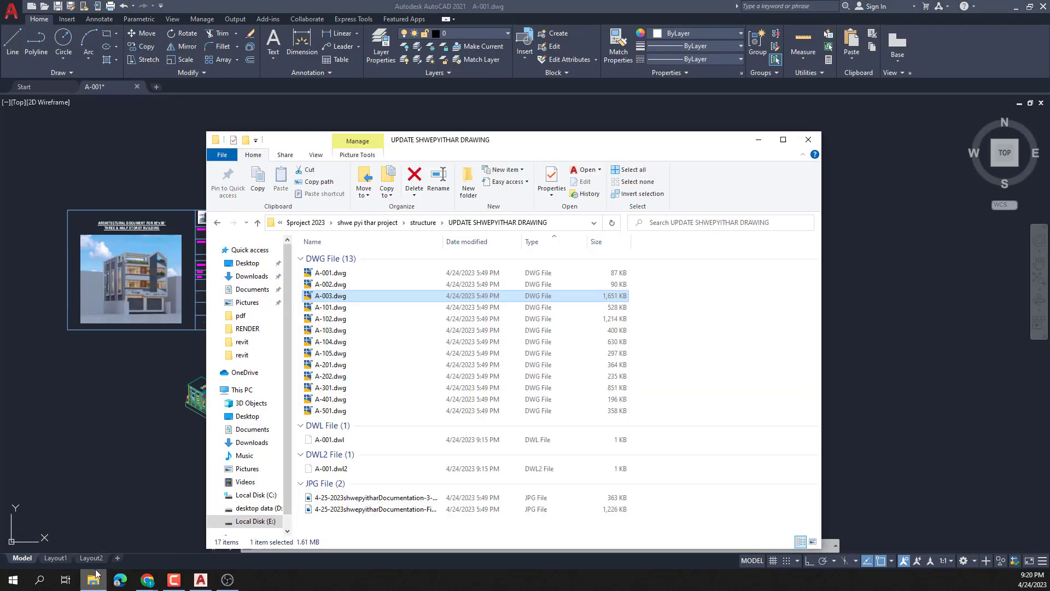
double_click(327, 305)
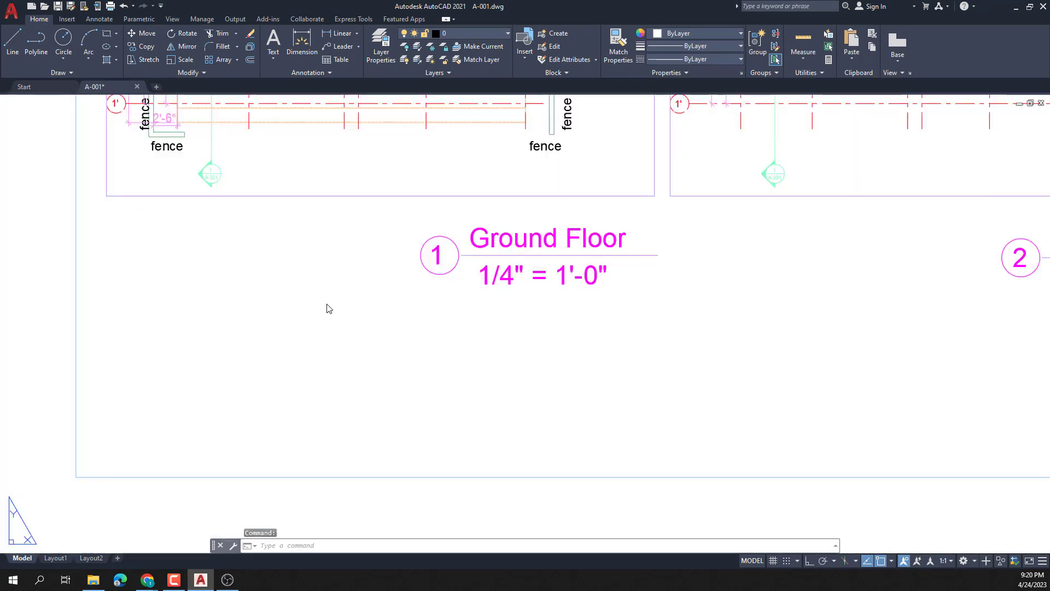
- Transfer all objects of the floor plan sheet in Layout1 to model space with CHSPACE, using the Ground Floor viewport as target
scroll(432, 377, down, 8)
scroll(432, 377, down, 2)
scroll(444, 318, up, 2)
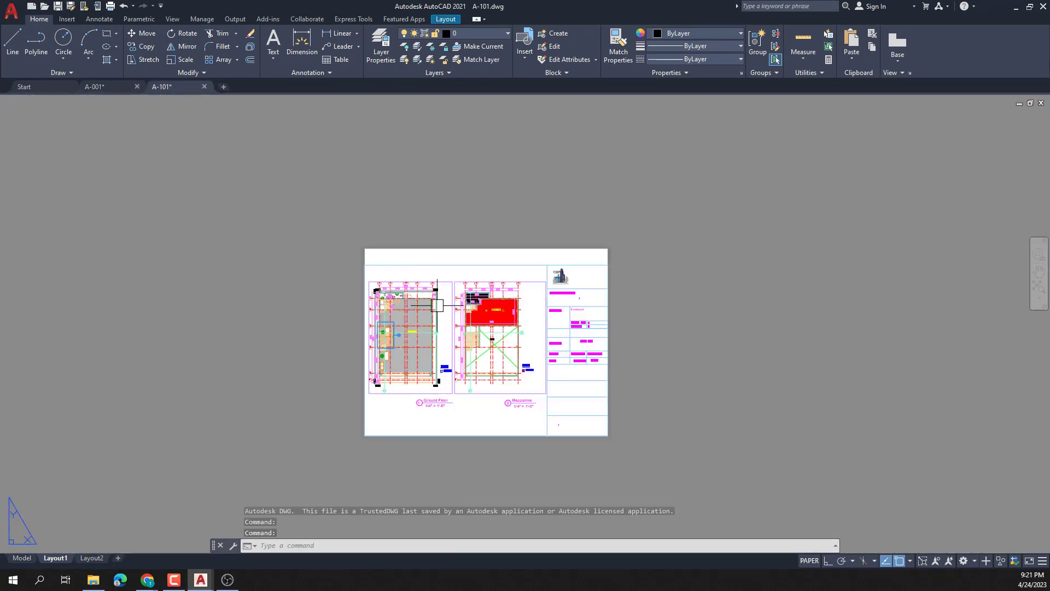
text(CH)
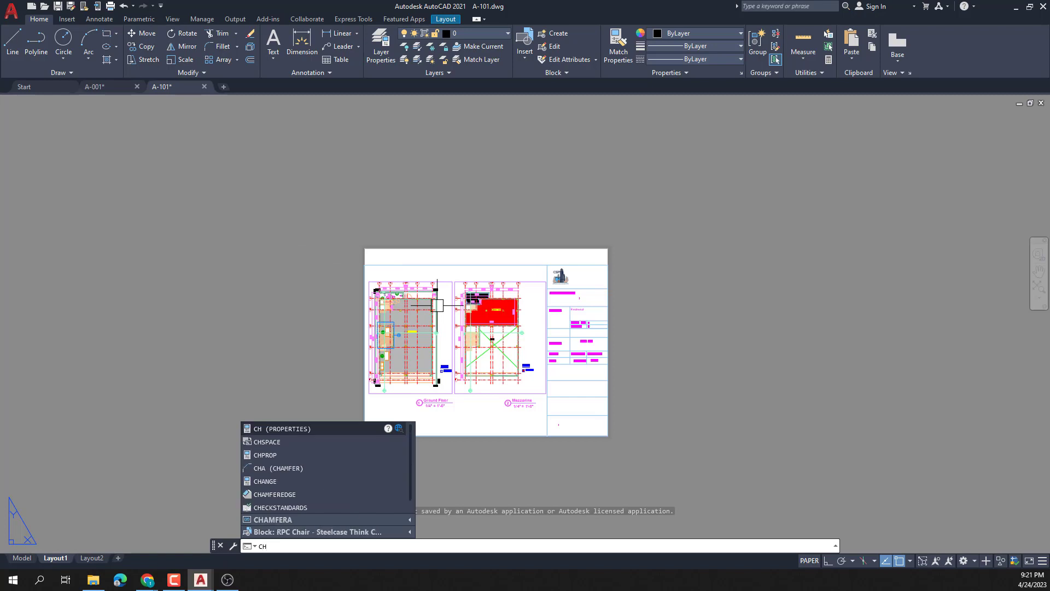
text(Sp)
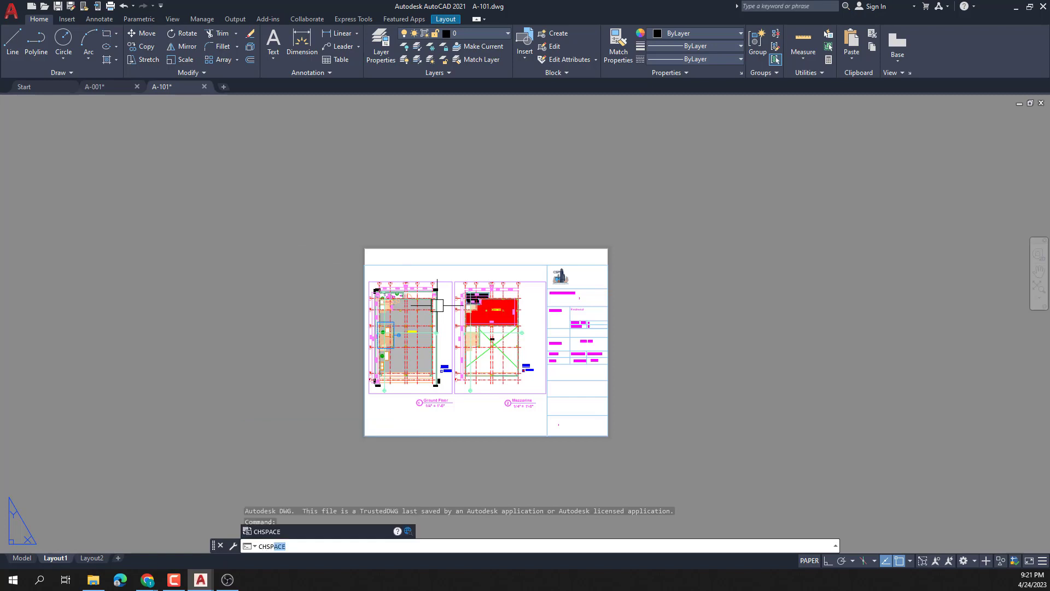
key(Return)
click(663, 477)
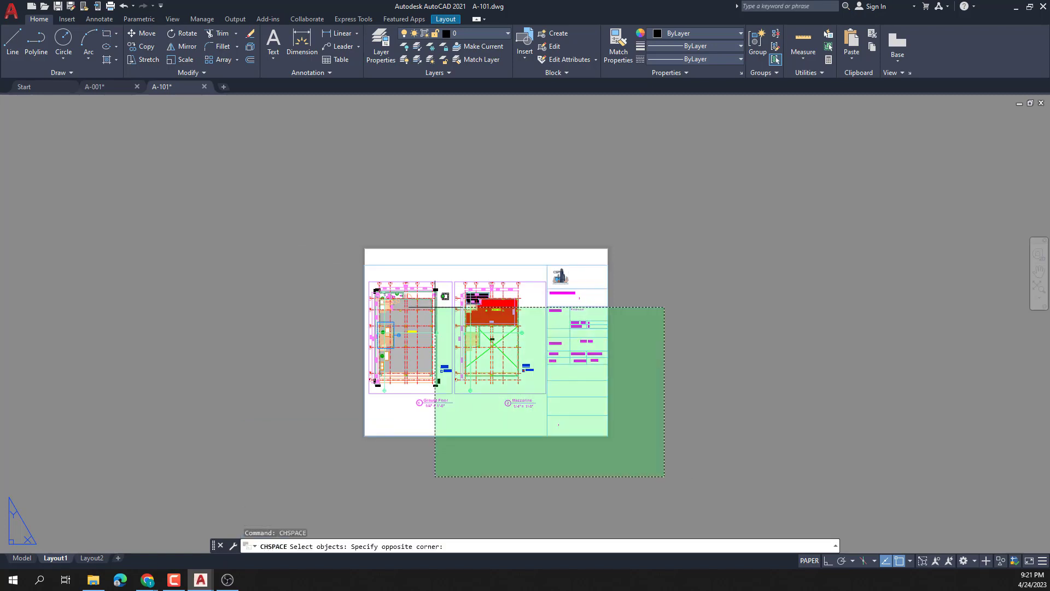
click(321, 212)
key(Return)
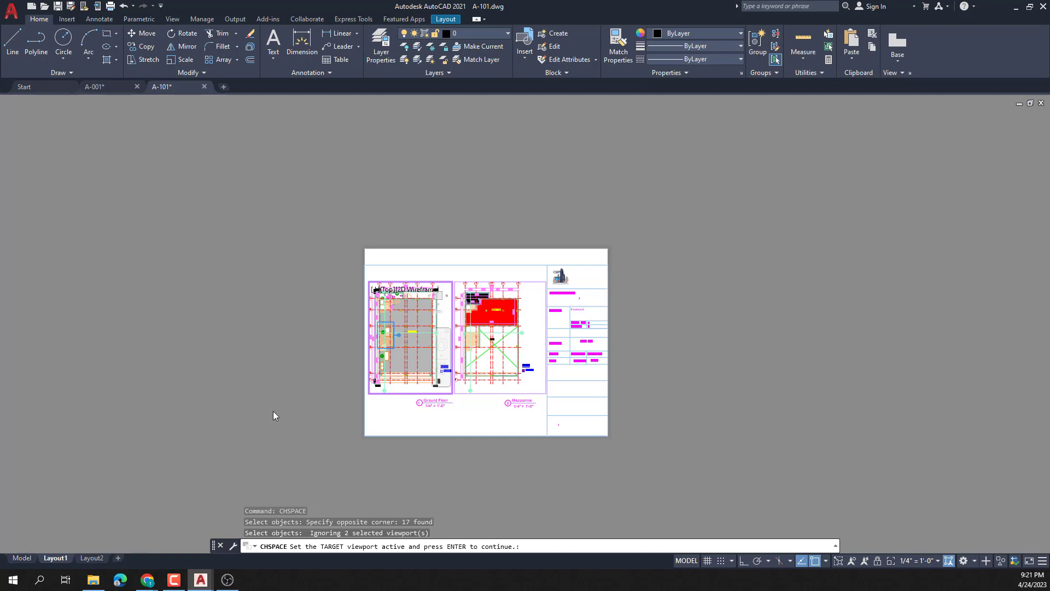
key(Return)
- Copy the whole floor plan sheet from A-101's model space and paste it into A-001.dwg beside the Drawing List sheet
click(22, 558)
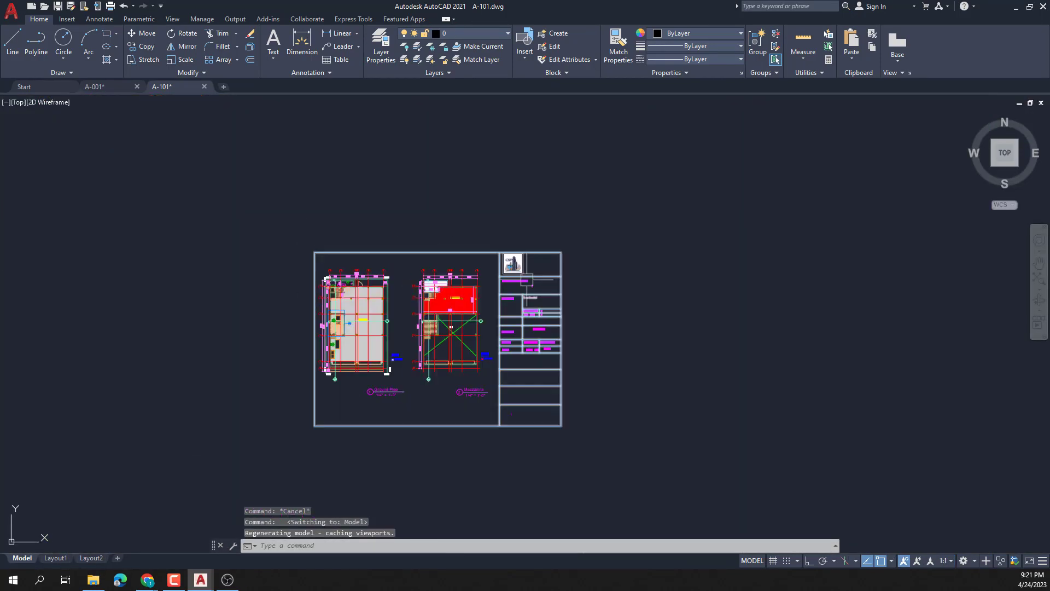
click(656, 480)
click(231, 228)
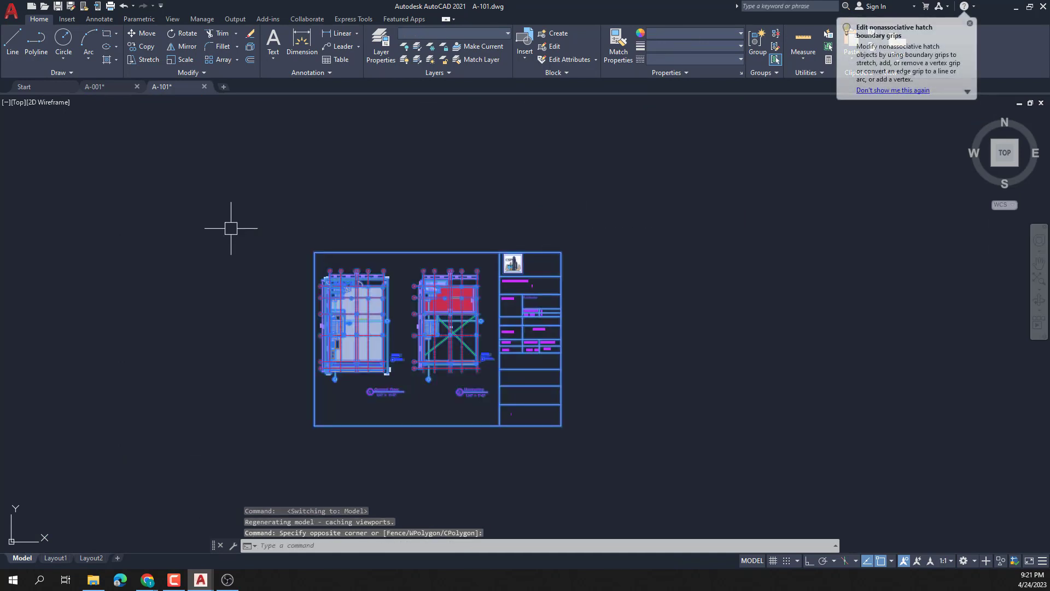
key(ctrl+c)
click(87, 88)
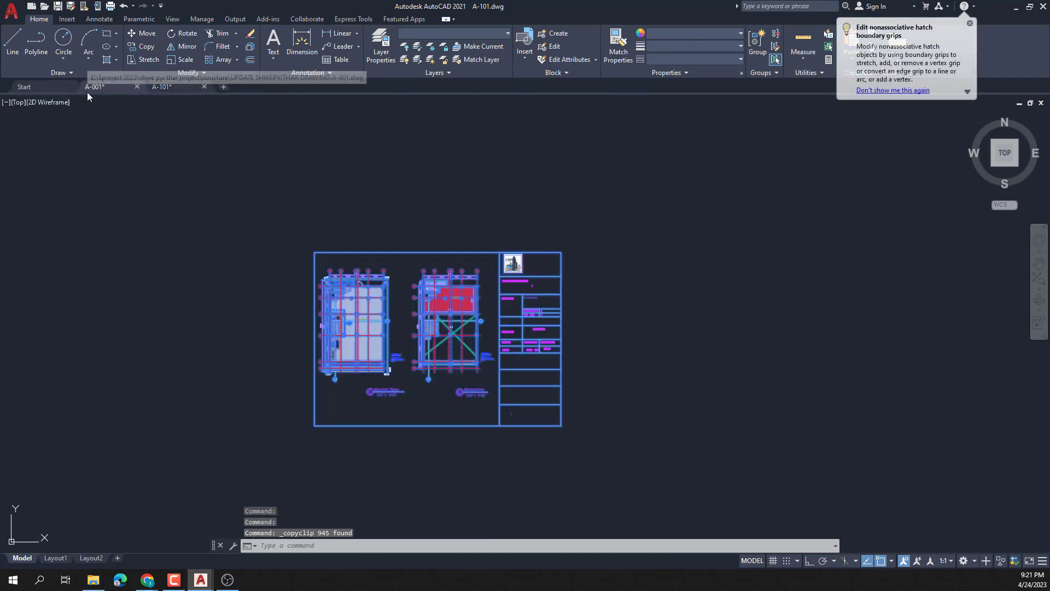
key(ctrl+v)
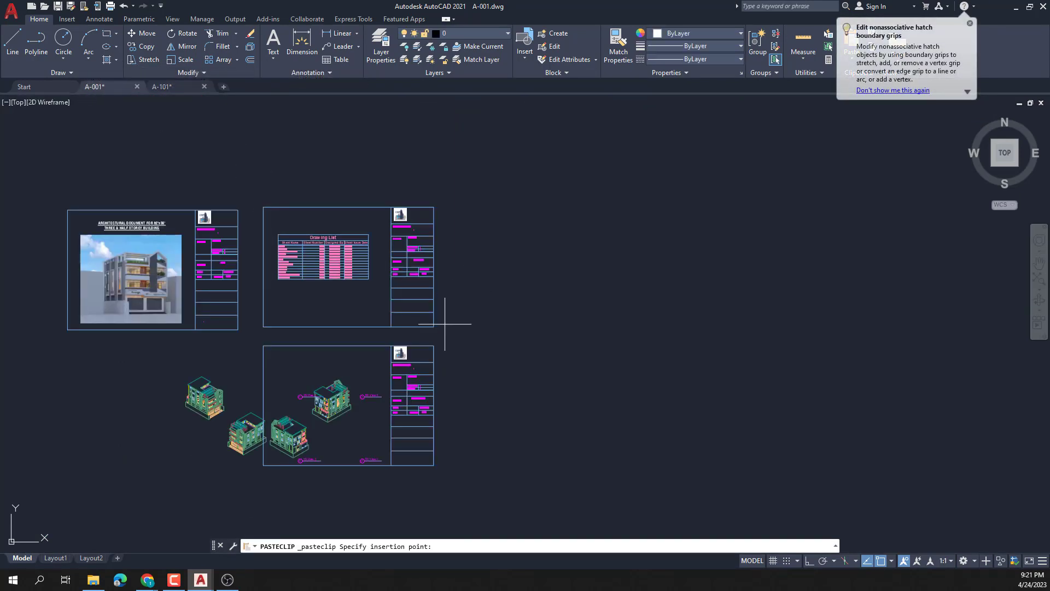
click(488, 321)
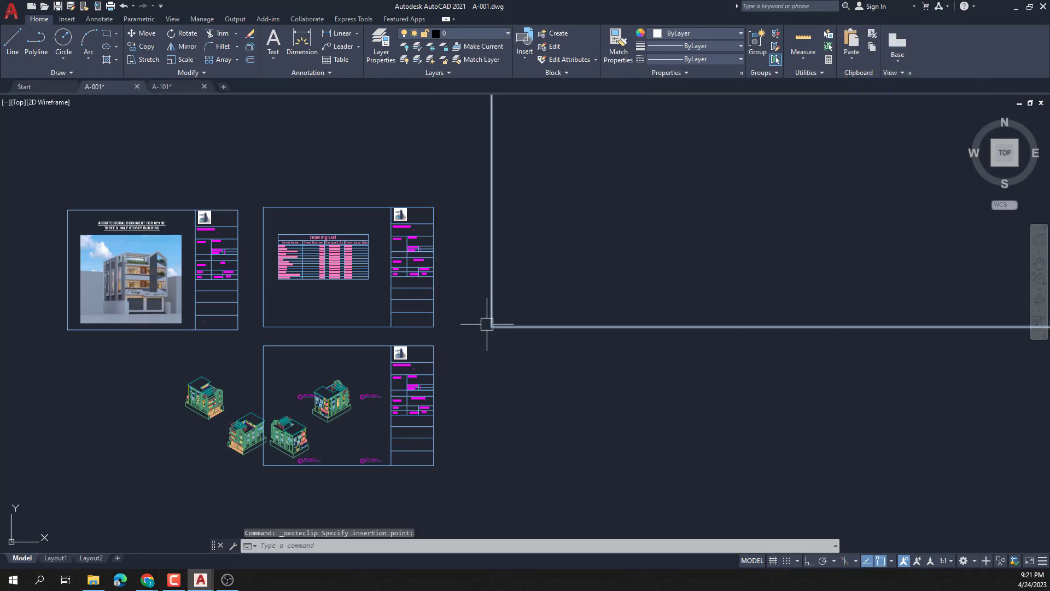
- Measure the width of the Drawing List sheet's frame along its upper edge
scroll(494, 328, down, 8)
scroll(470, 344, up, 4)
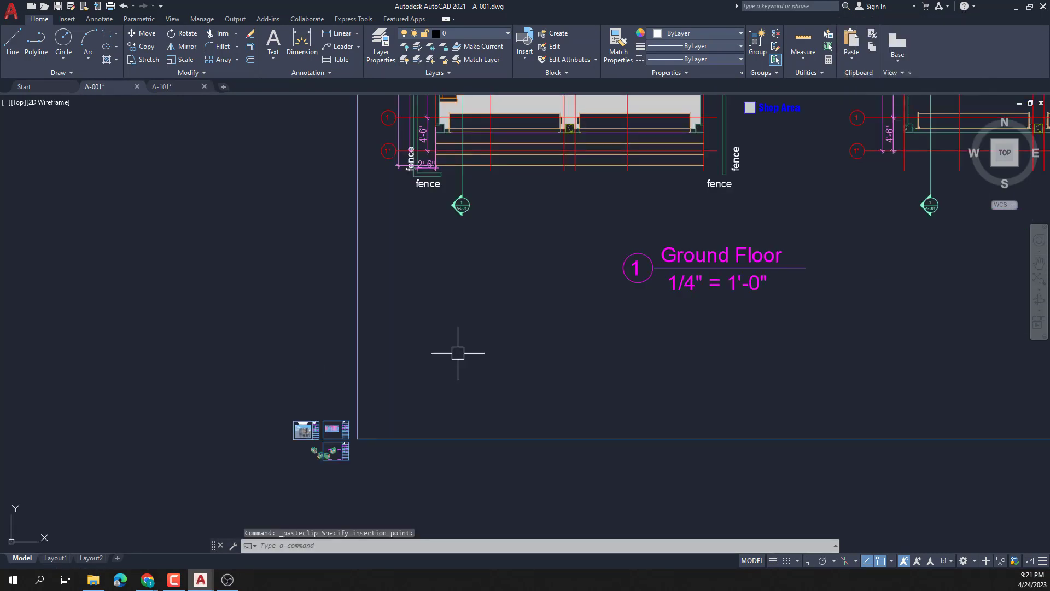
scroll(347, 417, up, 6)
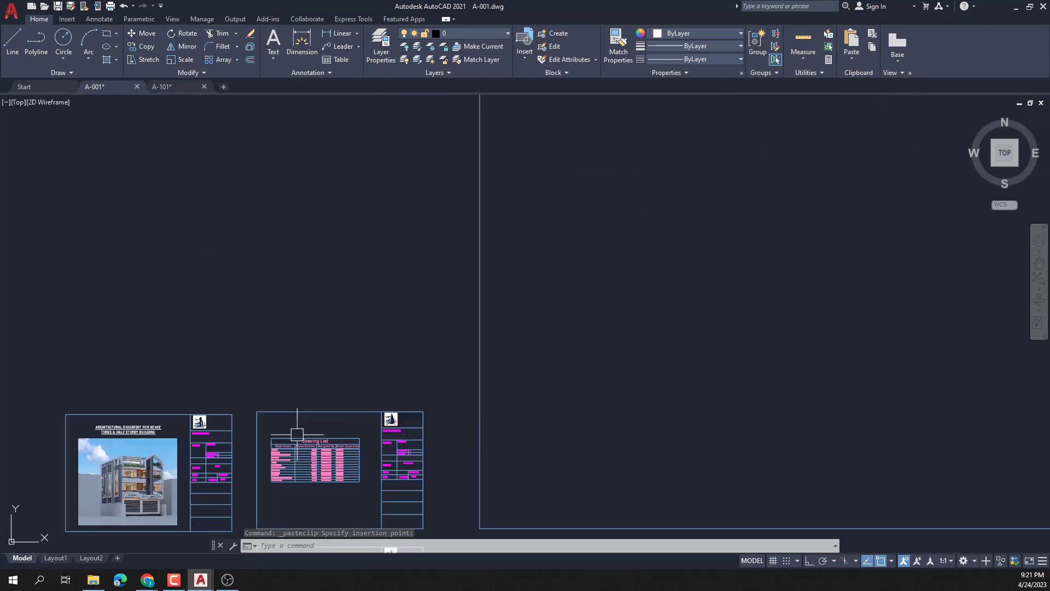
text(DI)
key(Return)
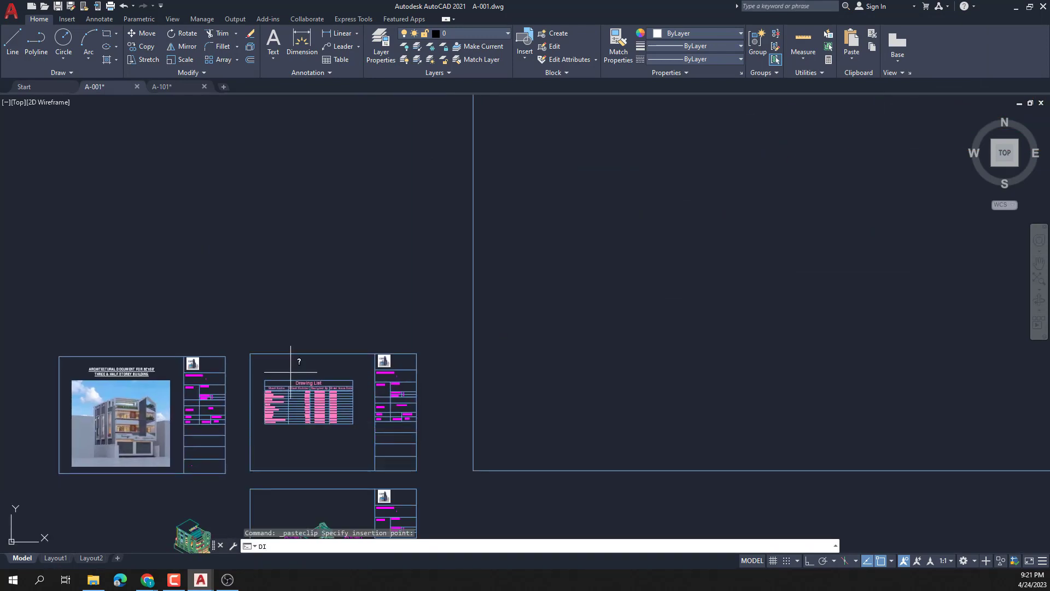
click(250, 353)
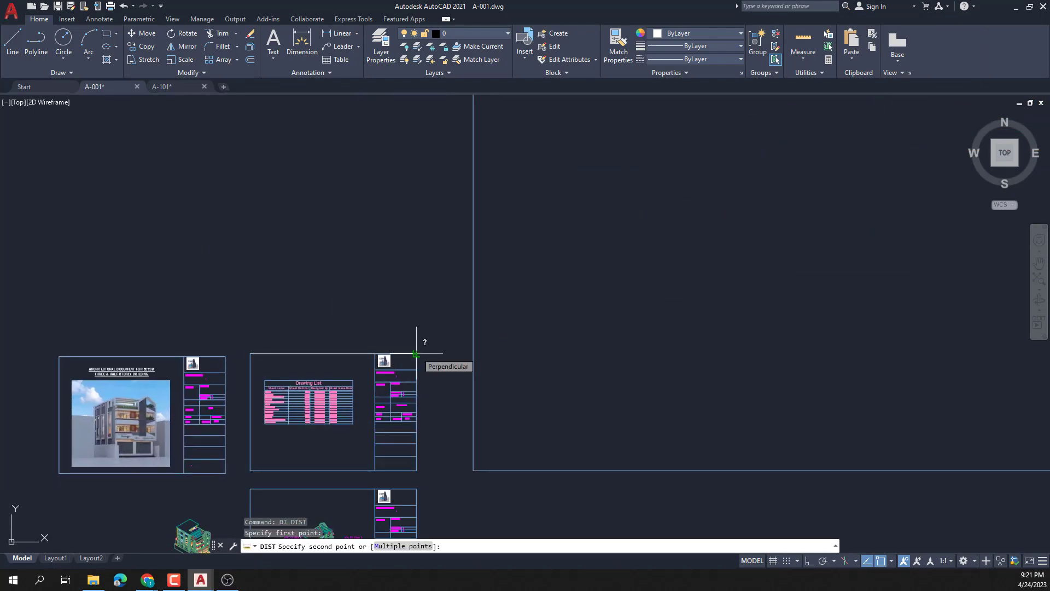
click(416, 353)
- Try to scale the pasted floor plan sheet by reference about its upper-left corner, using its frame width and a new length of 3.5'
scroll(313, 416, down, 4)
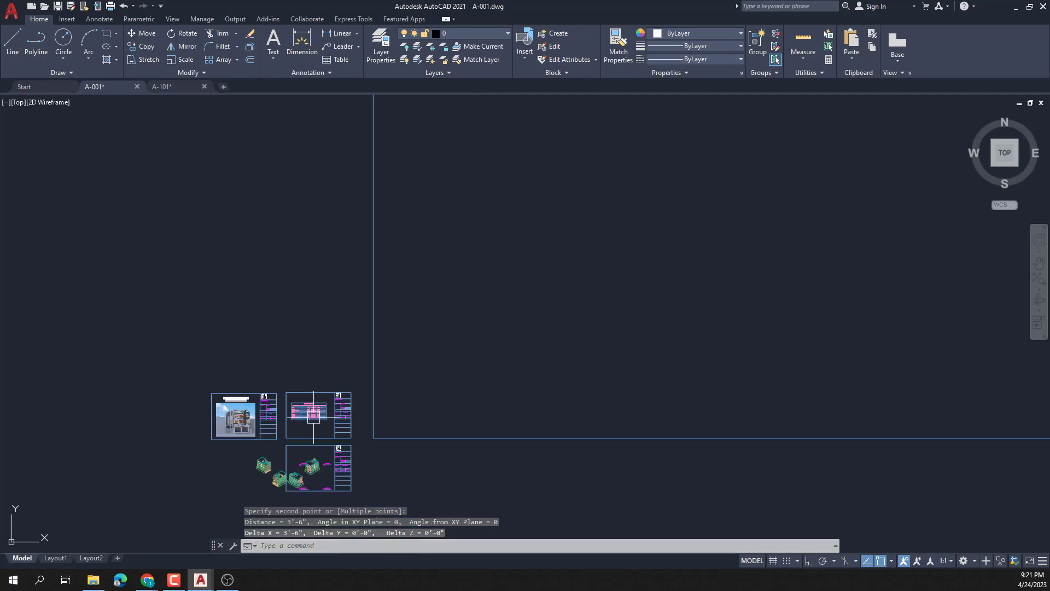
scroll(313, 416, up, 8)
scroll(351, 410, down, 5)
click(752, 446)
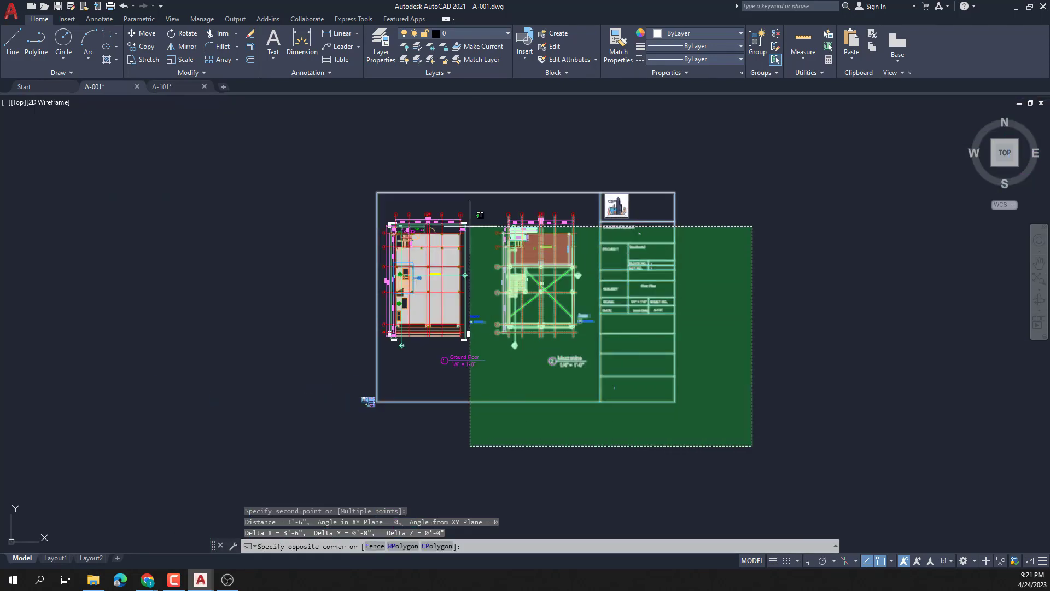
click(377, 140)
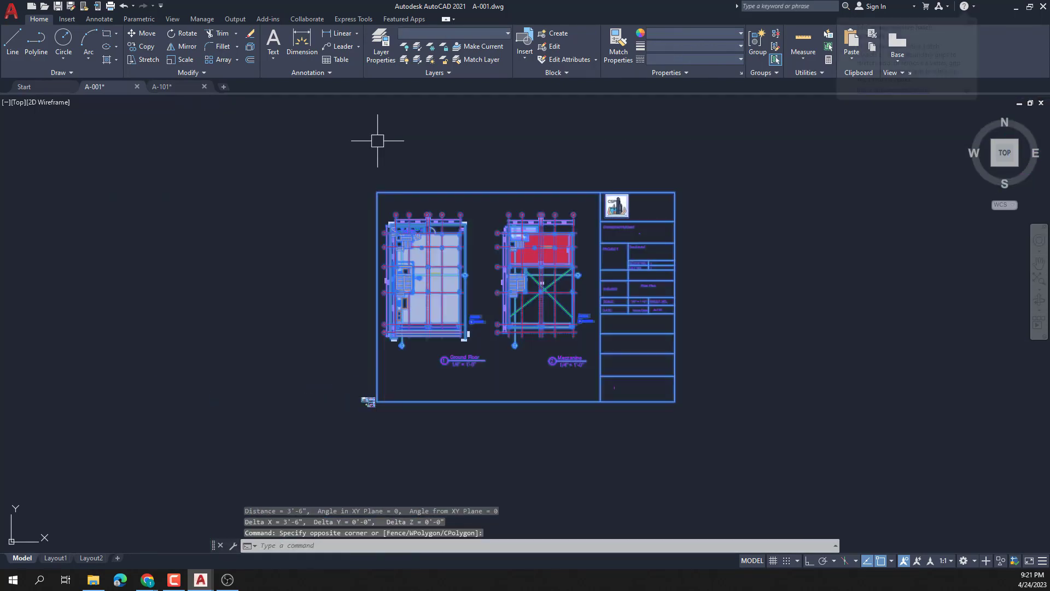
text(sc)
key(Return)
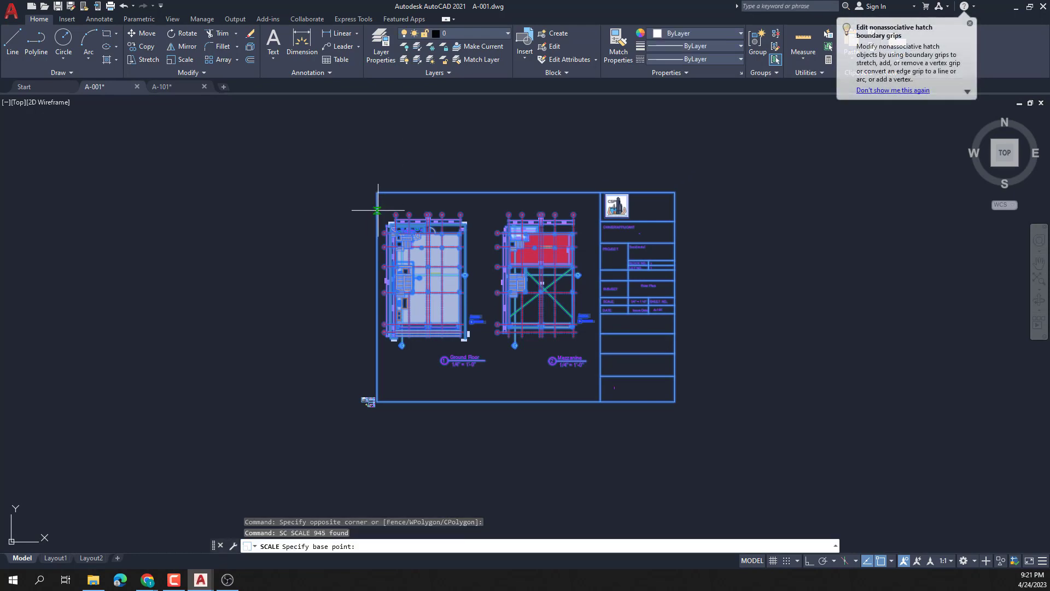
click(377, 192)
text(r)
key(Return)
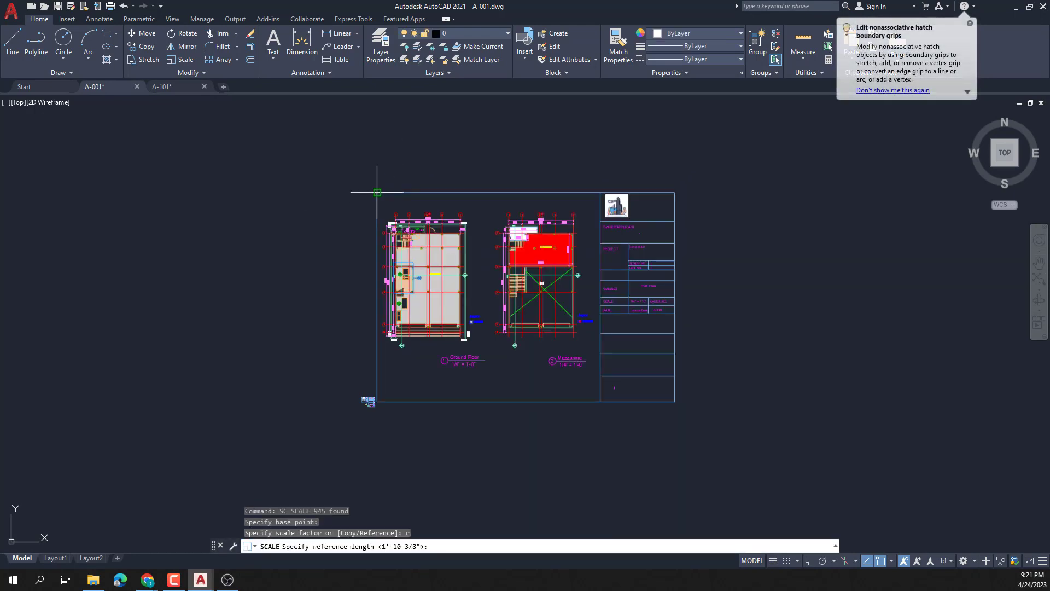
click(675, 192)
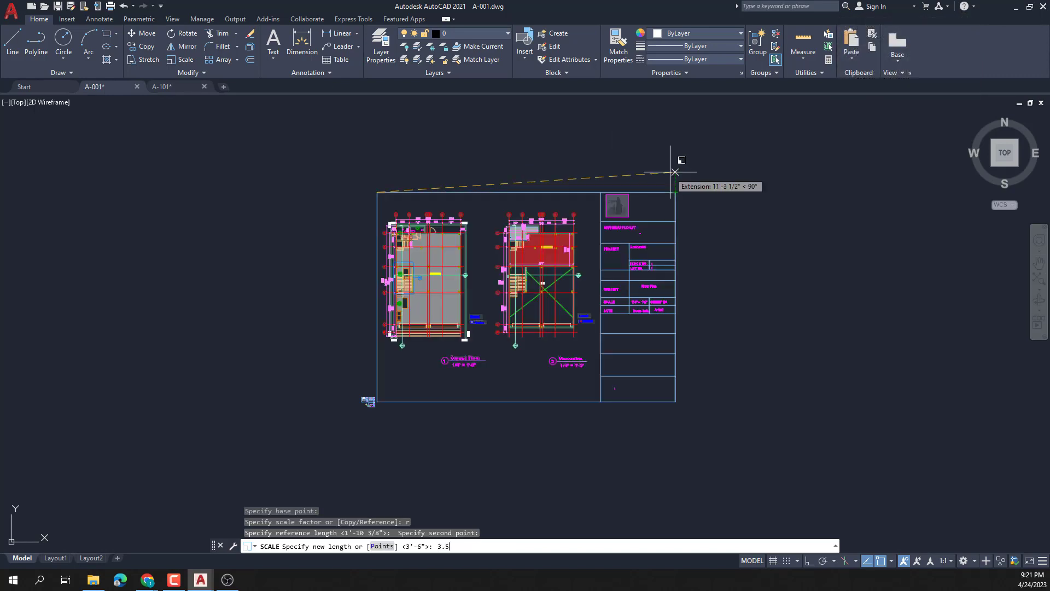
text(3.5')
key(Return)
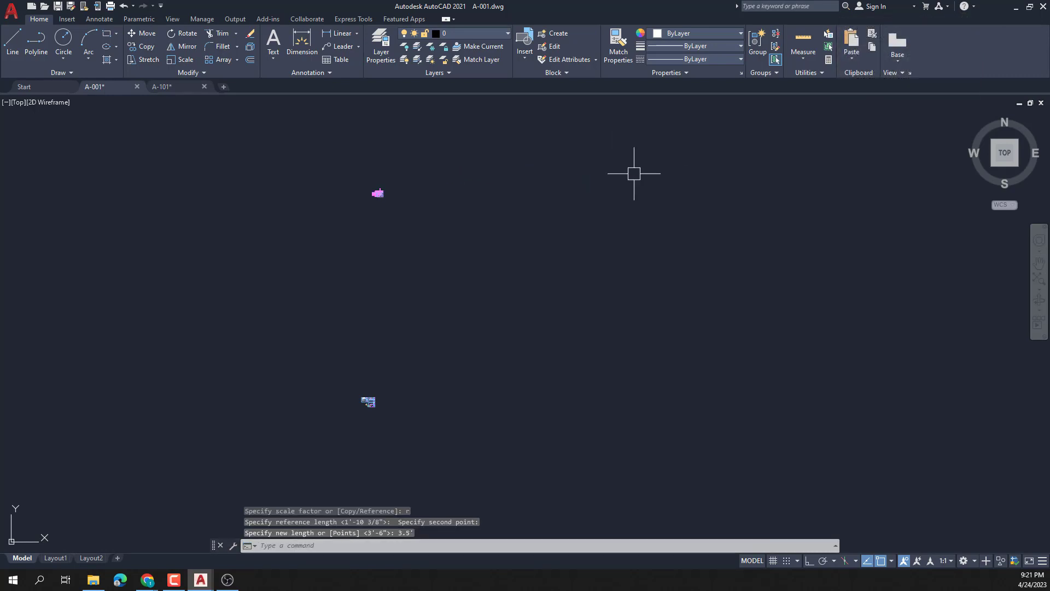
- Clear the selection and undo the reference scaling of the floor plan sheet
click(450, 241)
text(,)
key(Return)
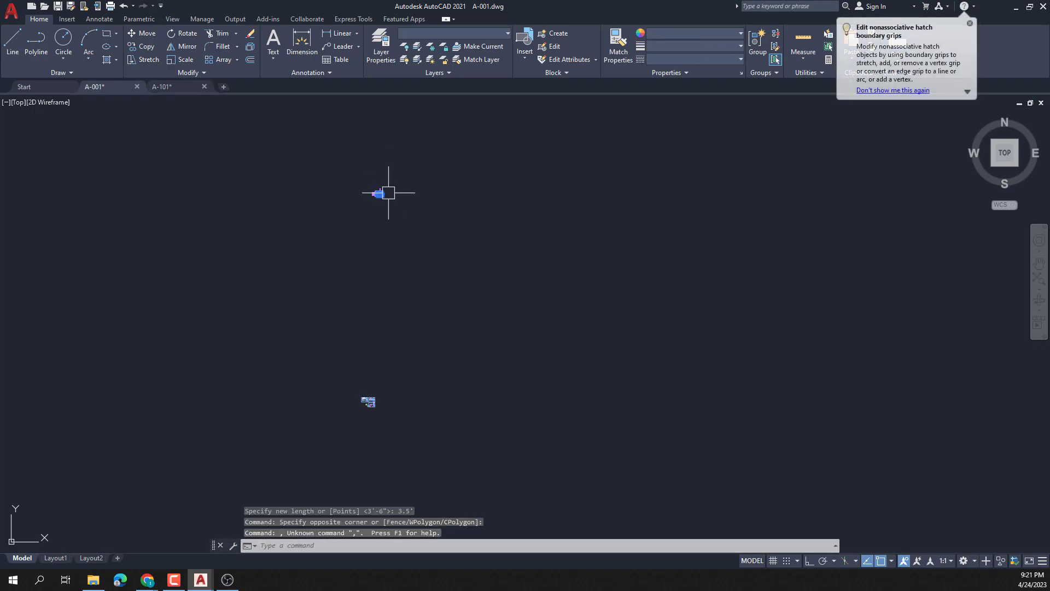
click(388, 192)
key(Escape)
key(Escape)
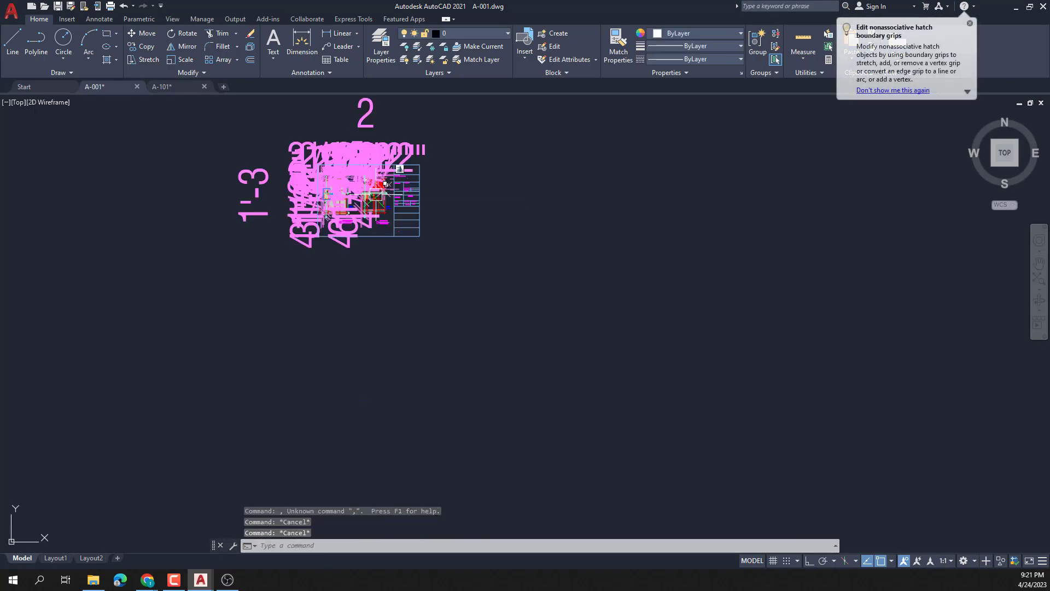
key(ctrl+z)
key(ctrl+z)
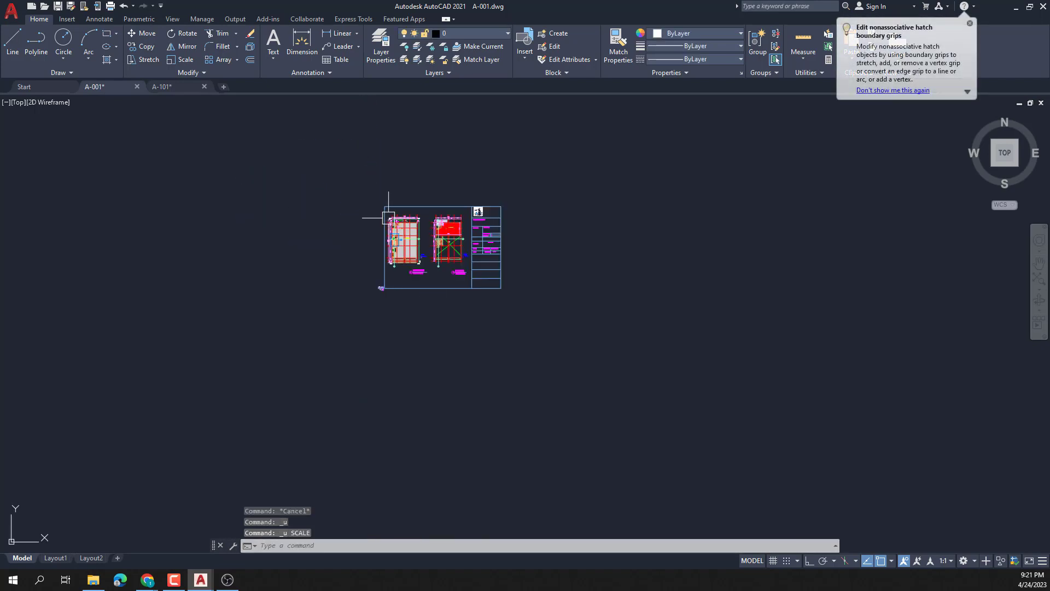
scroll(372, 375, up, 3)
scroll(368, 380, down, 5)
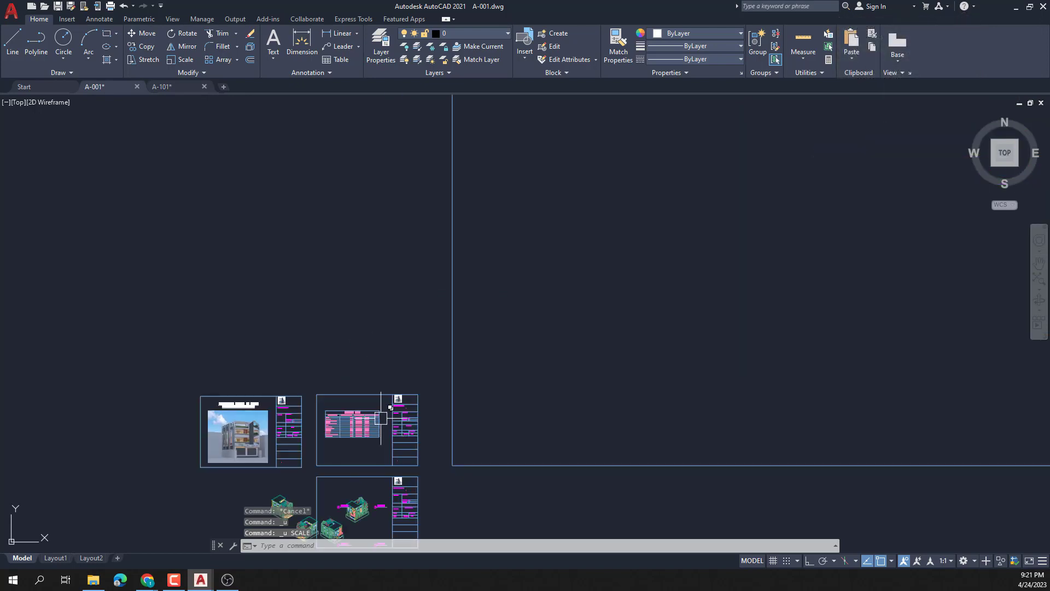
- Compare the small sheets' size with the pasted floor plan sheet and examine the scale note under its Mezzanine plan title
middle_drag(387, 413, 363, 347)
scroll(330, 367, up, 3)
middle_drag(120, 388, 317, 333)
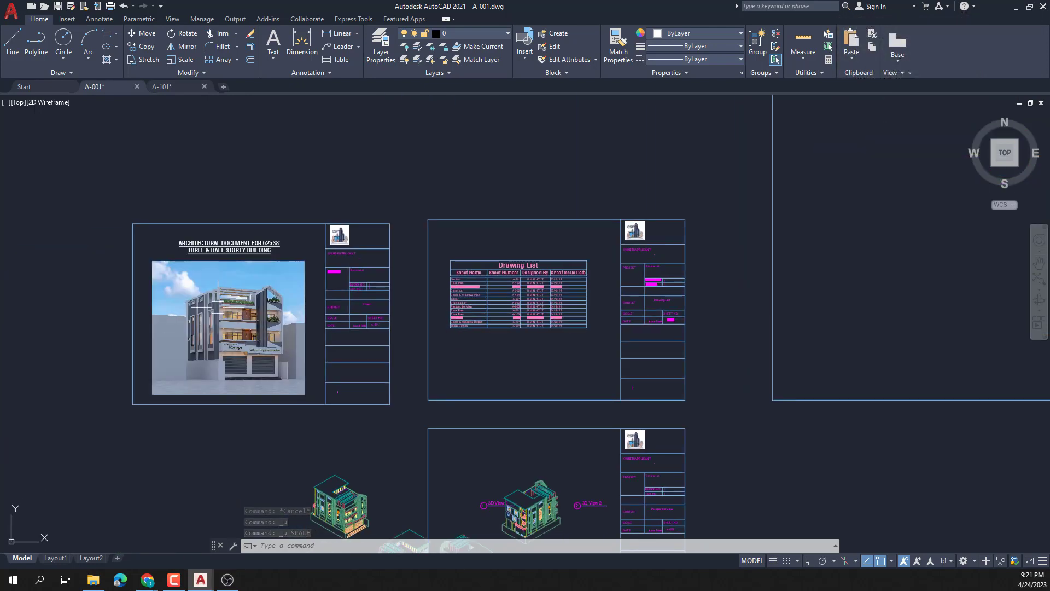
scroll(507, 288, down, 8)
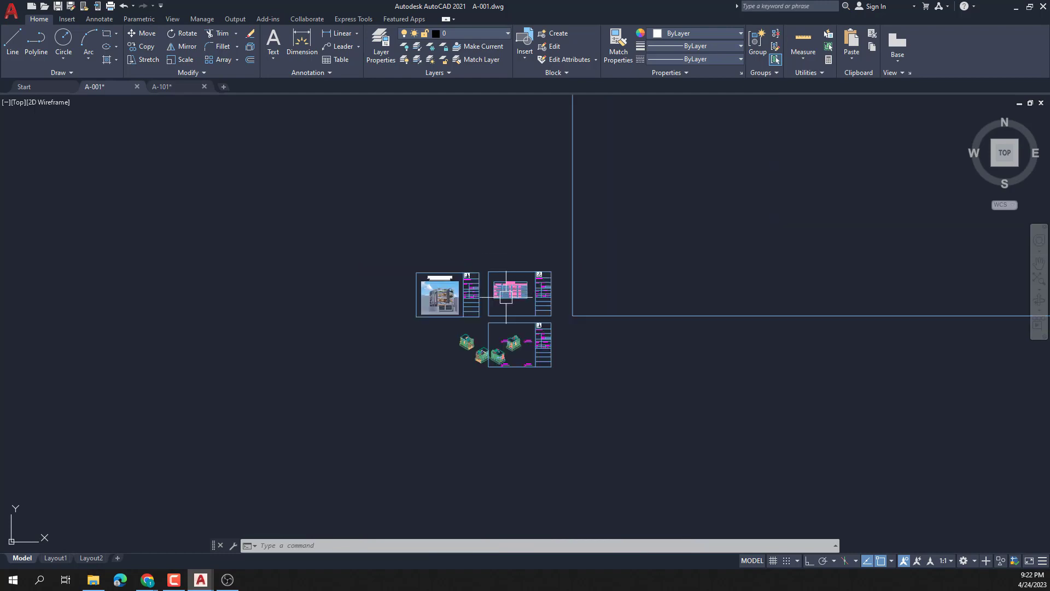
middle_drag(710, 242, 551, 316)
scroll(656, 300, up, 1)
scroll(658, 299, up, 4)
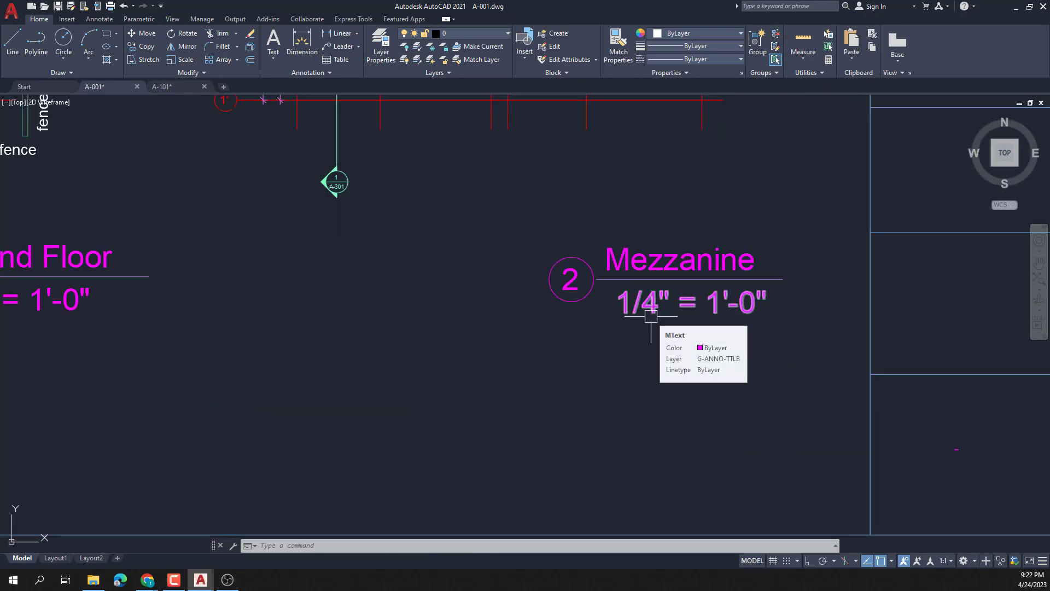
scroll(650, 316, down, 8)
scroll(446, 353, up, 6)
scroll(445, 353, up, 2)
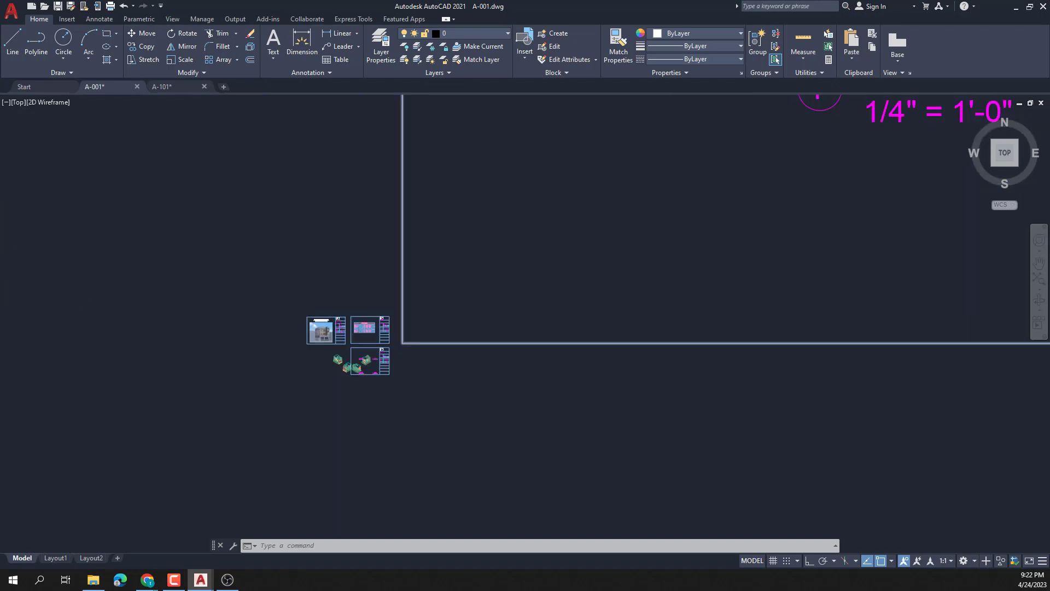
scroll(546, 336, down, 10)
scroll(579, 283, up, 4)
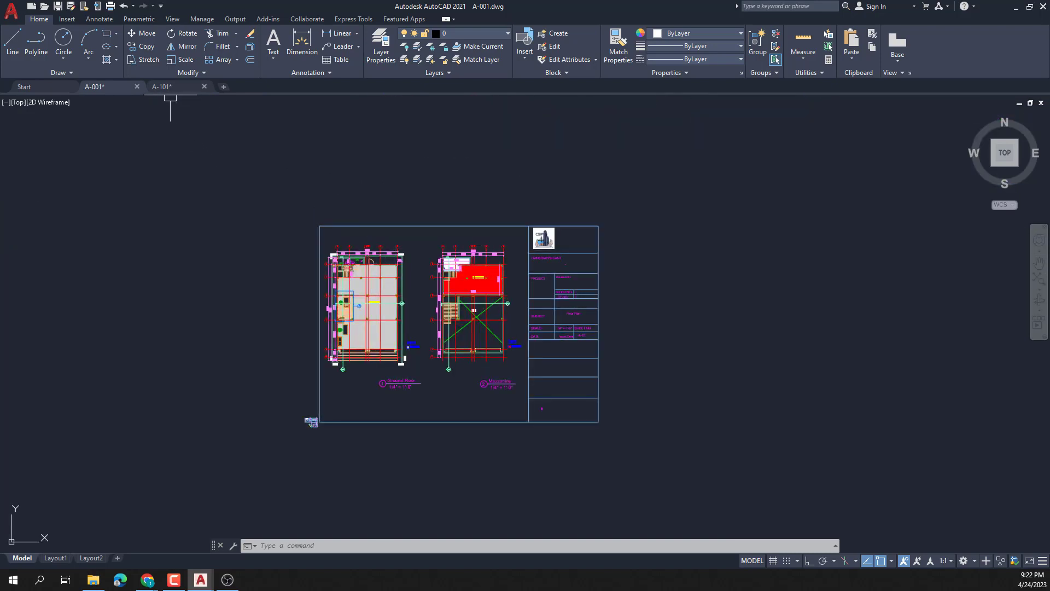
- Open the drawing A-102.dwg from the UPDATE SHWEPYITHAR DRAWING project folder
click(95, 581)
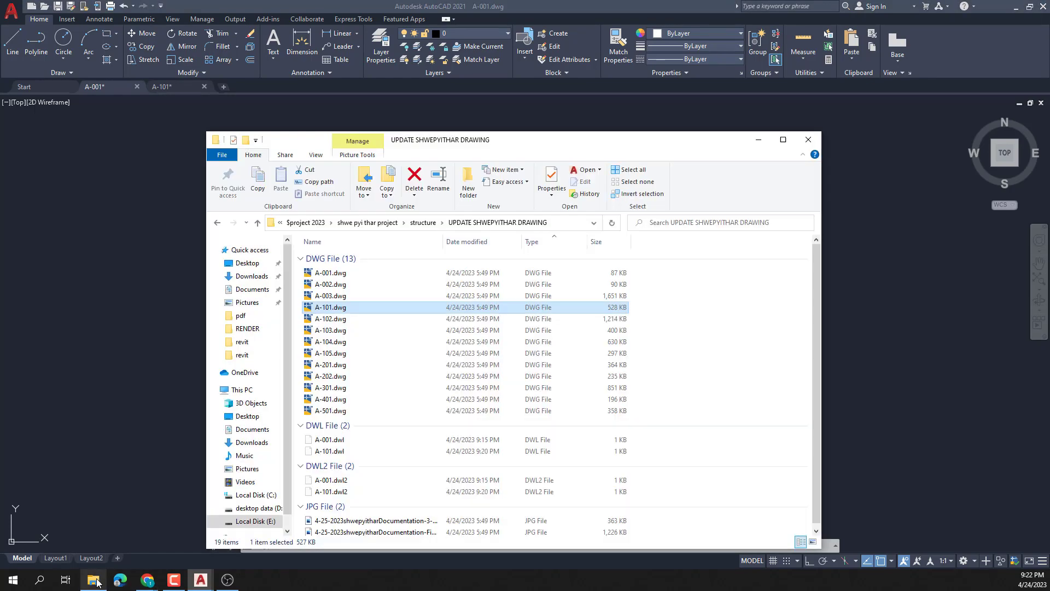
double_click(331, 320)
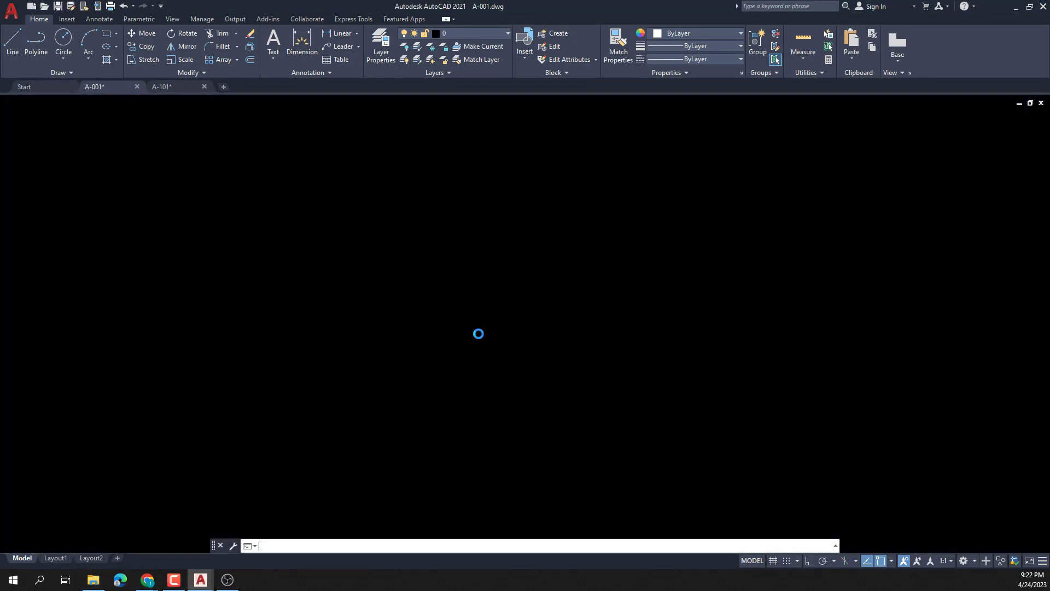
scroll(465, 306, down, 6)
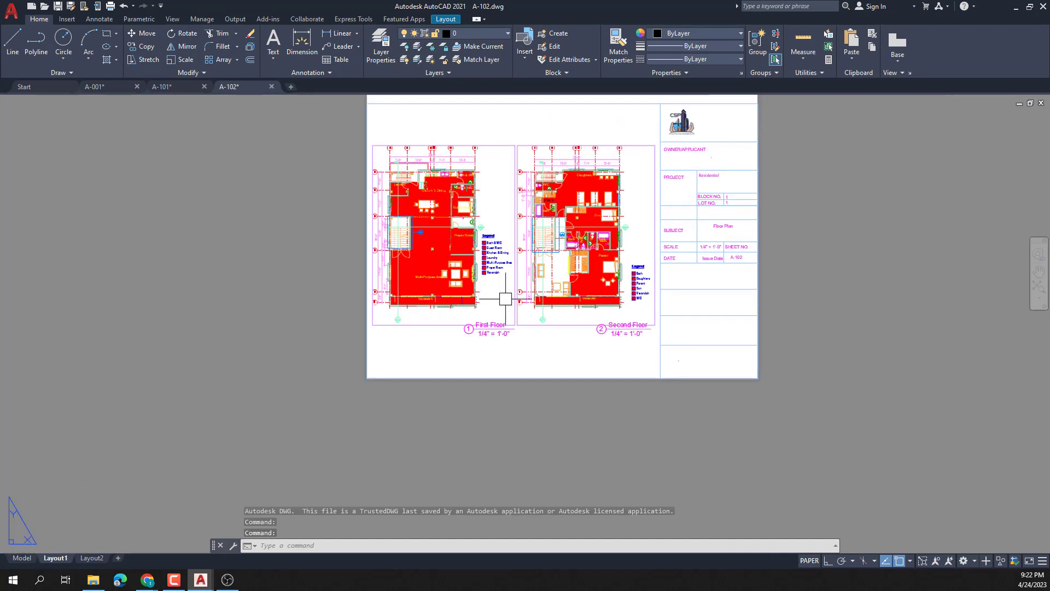
- Select everything on Layout1 of A-102 and transfer it to model space with CHSPACE, using the First Floor viewport as target
click(696, 375)
click(352, 152)
text(c)
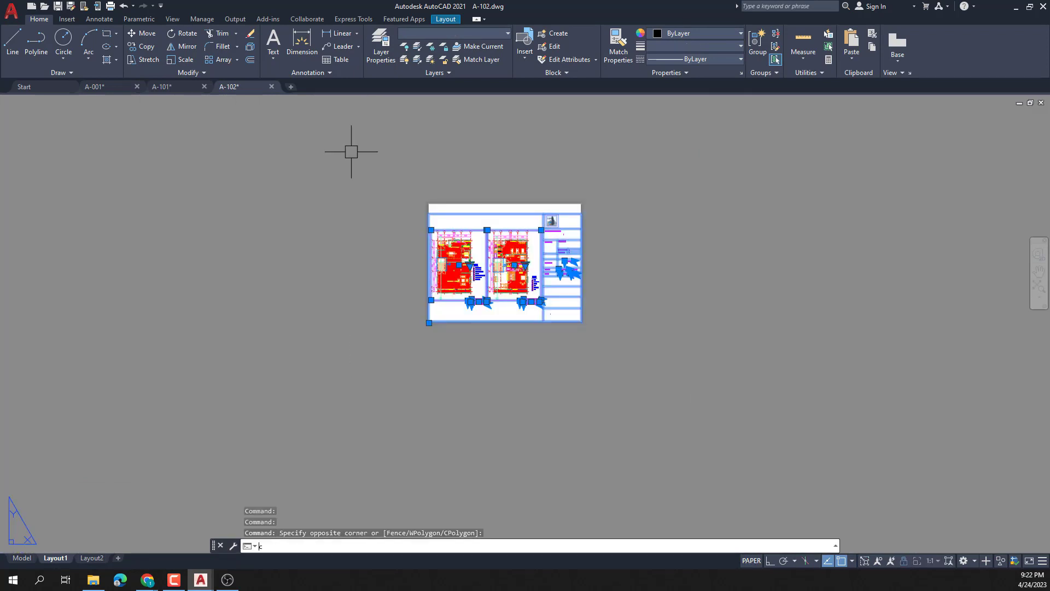
text(hs)
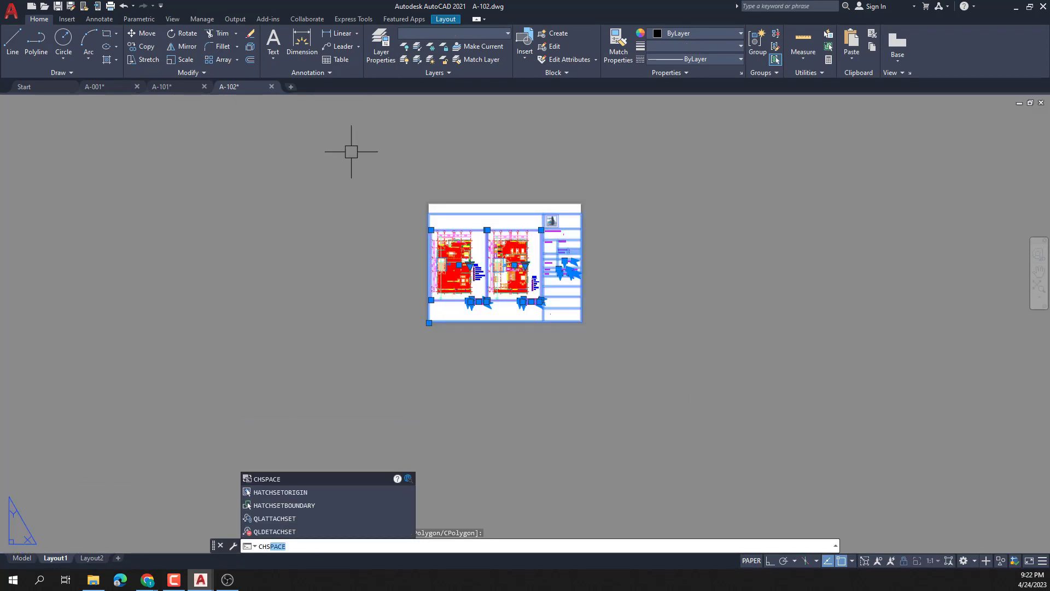
key(Return)
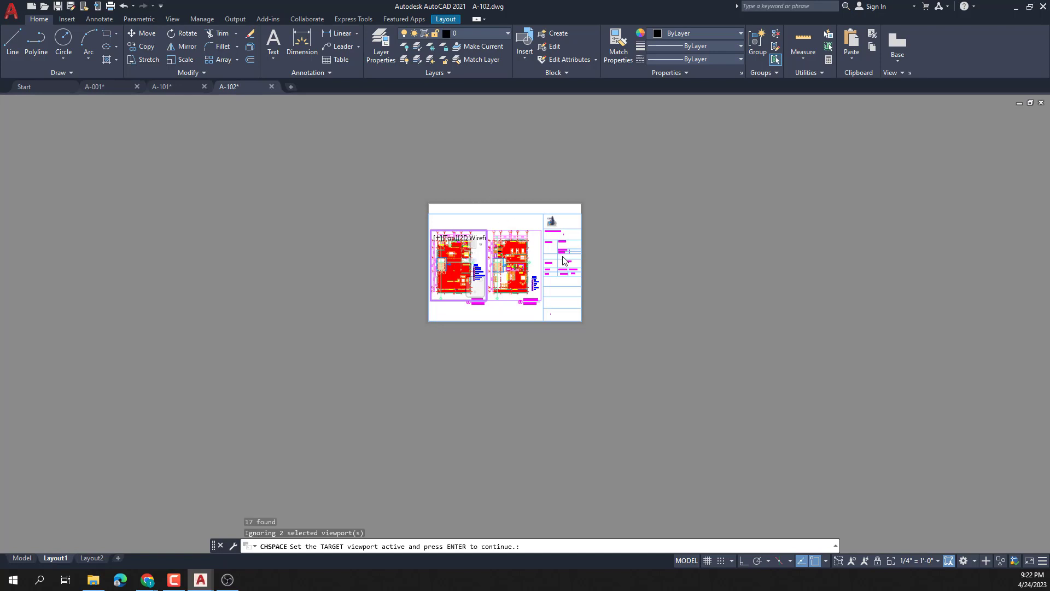
key(Return)
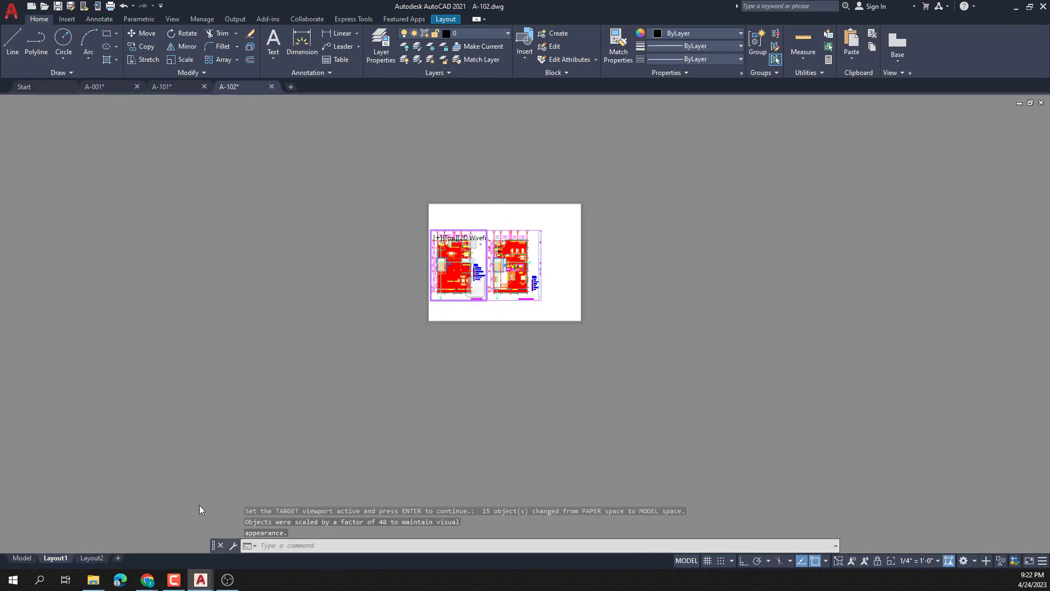
- Switch A-102 to model space and erase the red solid hatch of the Multi-Purpose Area on the First Floor plan
click(18, 562)
scroll(424, 315, down, 4)
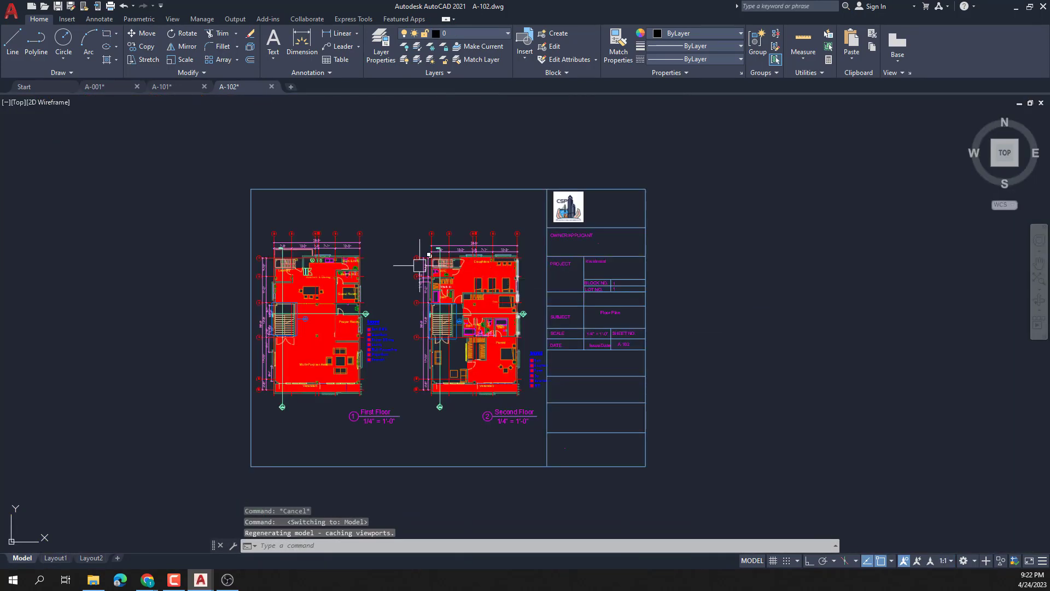
scroll(334, 322, up, 6)
click(312, 351)
text(e)
key(Return)
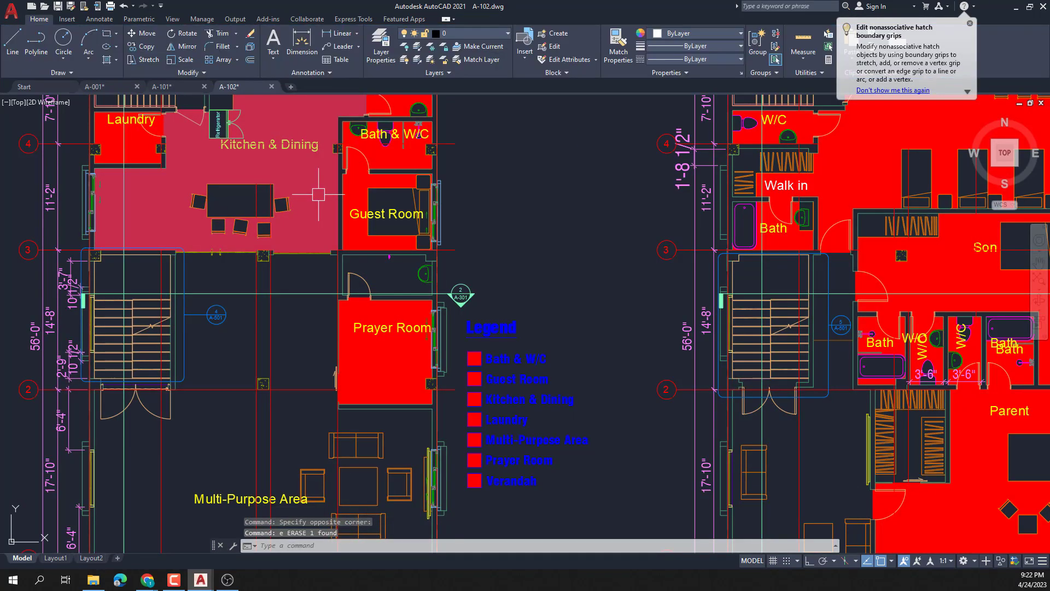
- Select all hatches similar to the Kitchen & Dining fill and erase them from both floor plans
click(319, 195)
right_click(319, 194)
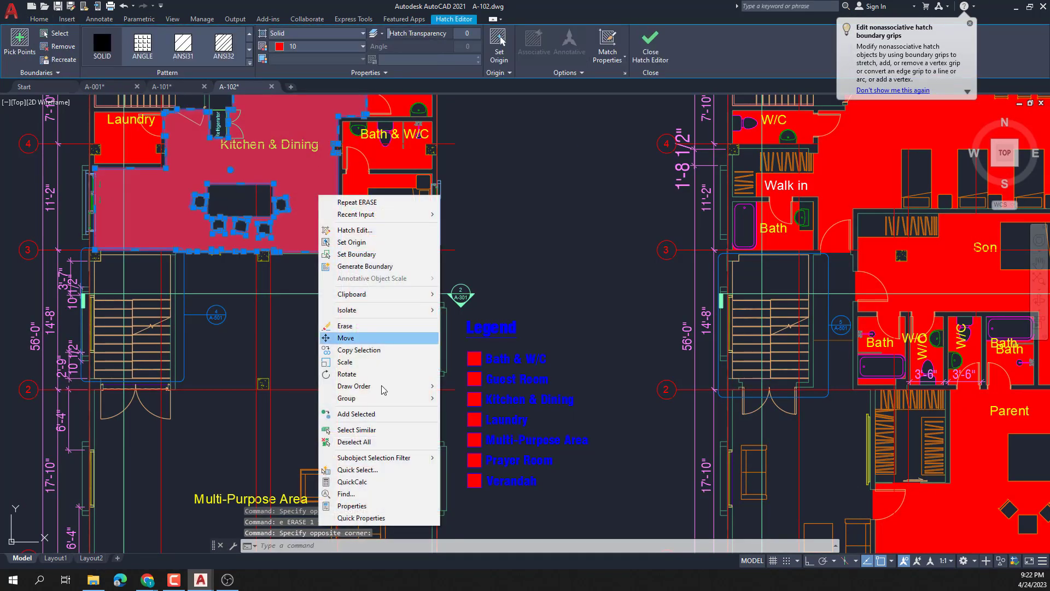
click(378, 430)
text(e)
key(Return)
scroll(383, 381, down, 5)
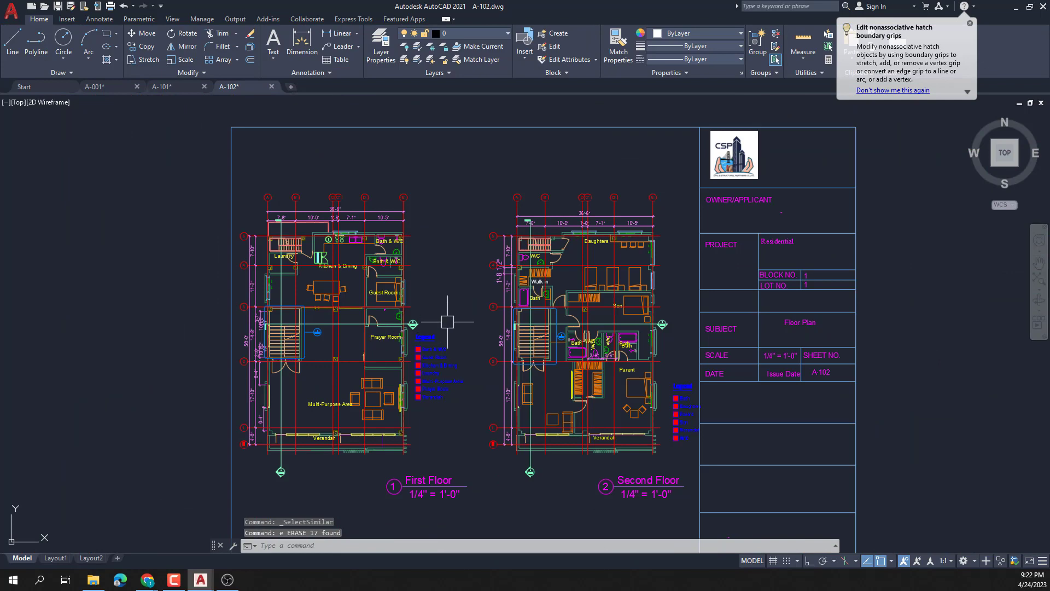
- Select the whole A-102 sheet with its First Floor and Second Floor plans in model space and copy it
scroll(447, 321, down, 6)
scroll(572, 418, up, 8)
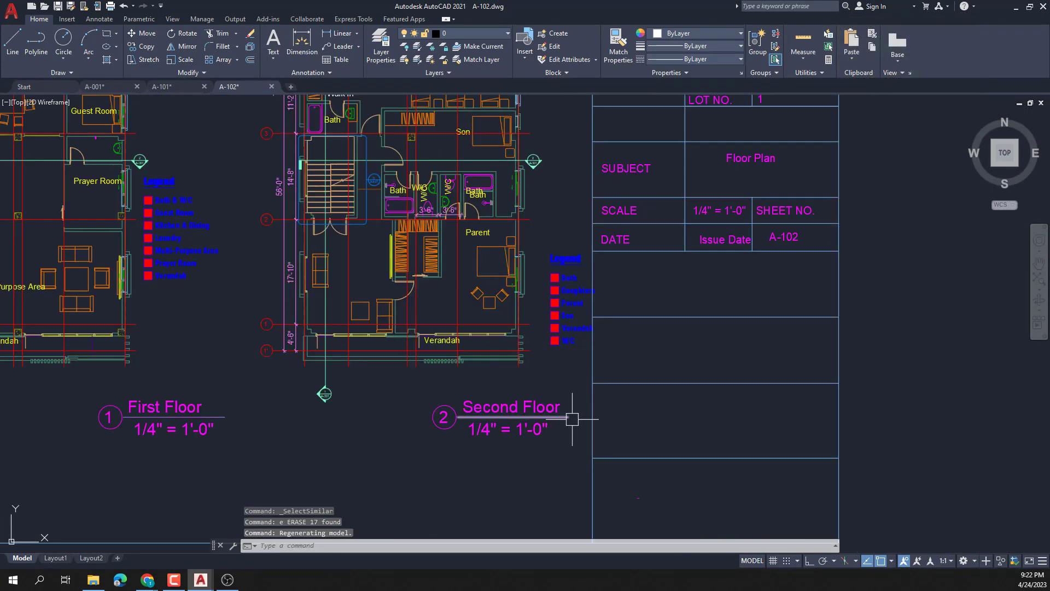
scroll(490, 446, up, 2)
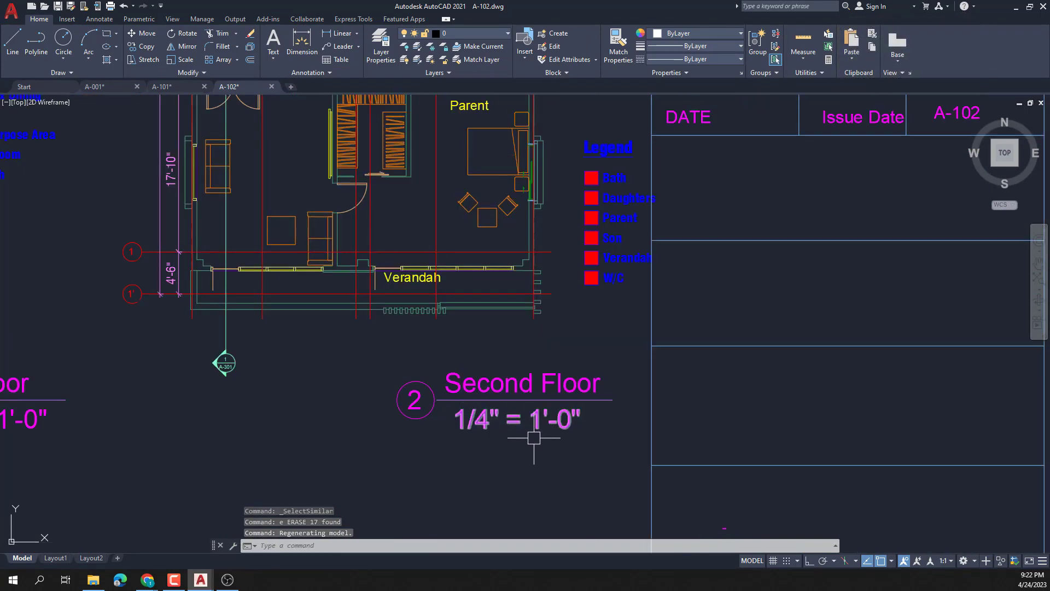
scroll(549, 415, down, 6)
click(731, 482)
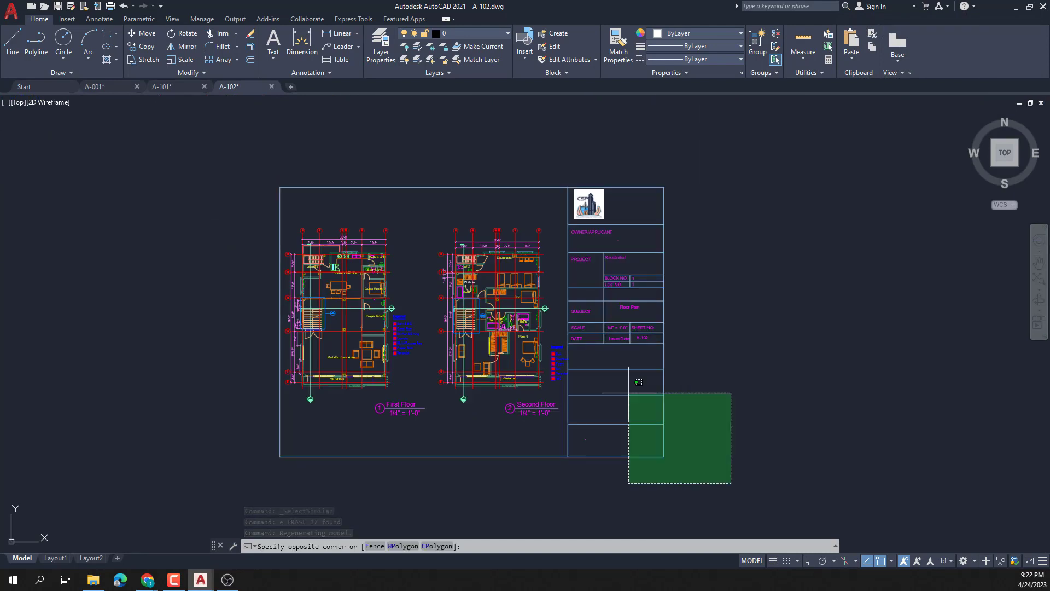
click(263, 146)
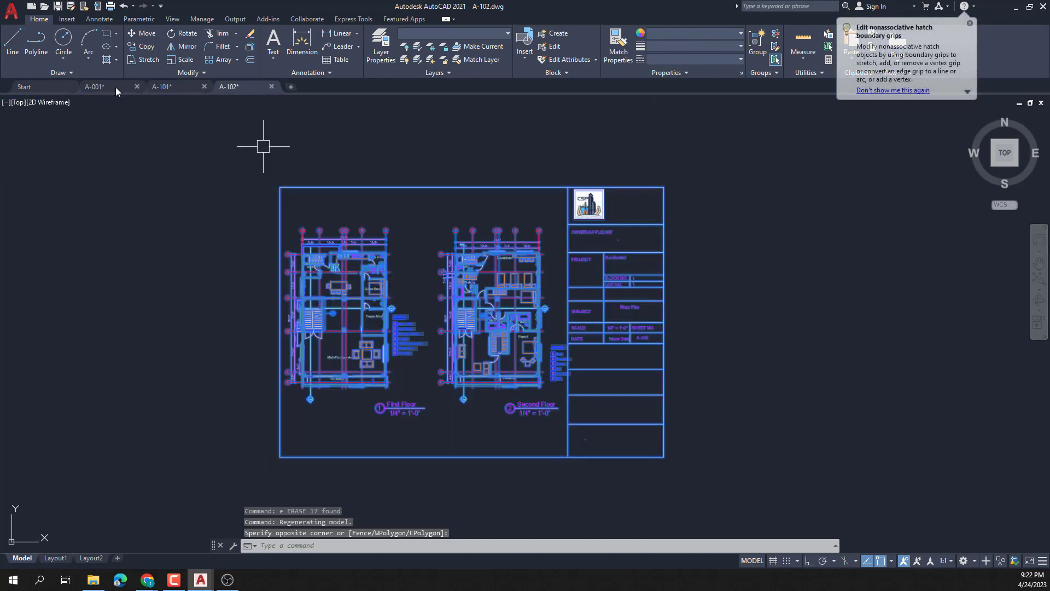
key(ctrl+c)
- Paste the copied A-102 sheet into A-001.dwg to the right of the A-101 floor plan sheet
click(97, 87)
scroll(350, 228, down, 6)
scroll(356, 237, up, 4)
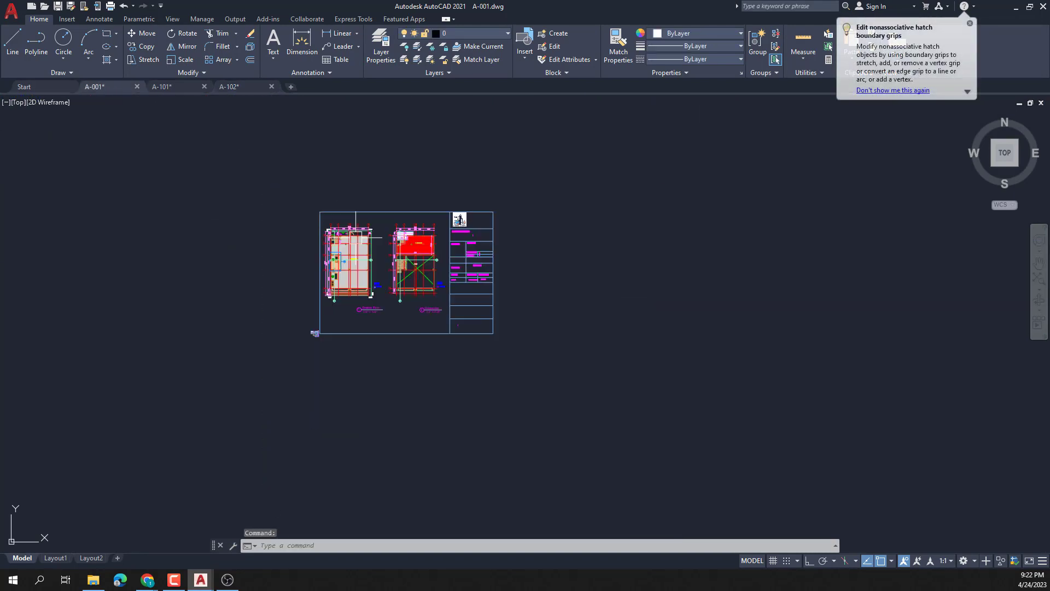
key(ctrl+v)
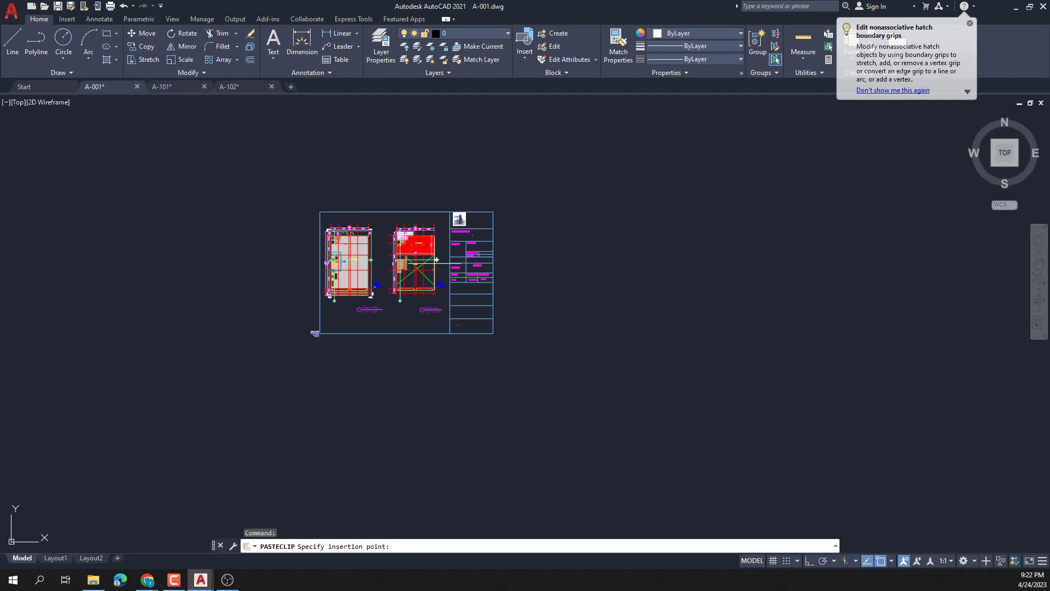
click(534, 330)
scroll(445, 310, up, 6)
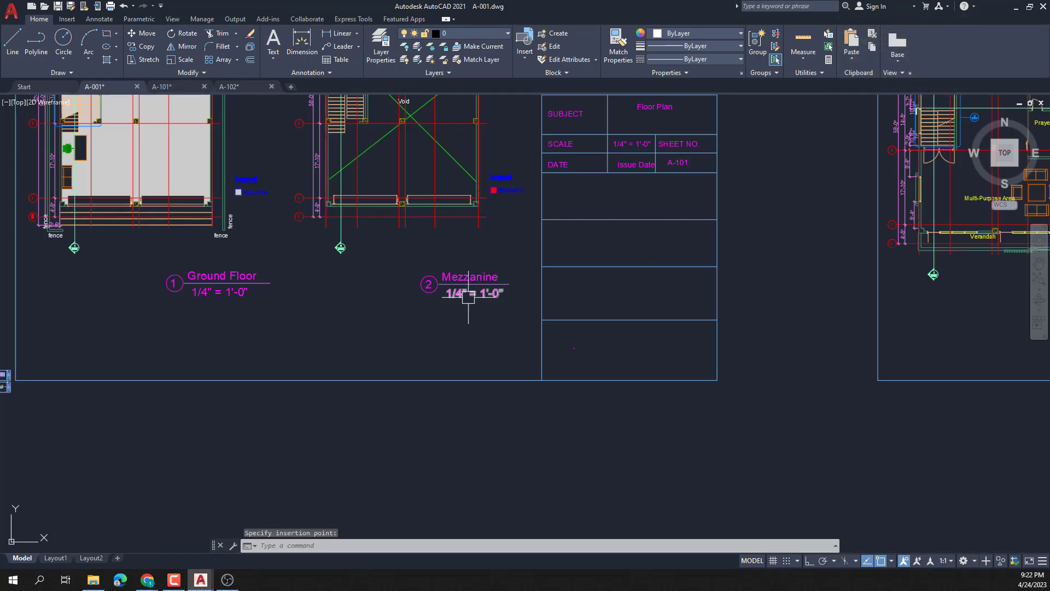
scroll(430, 306, down, 4)
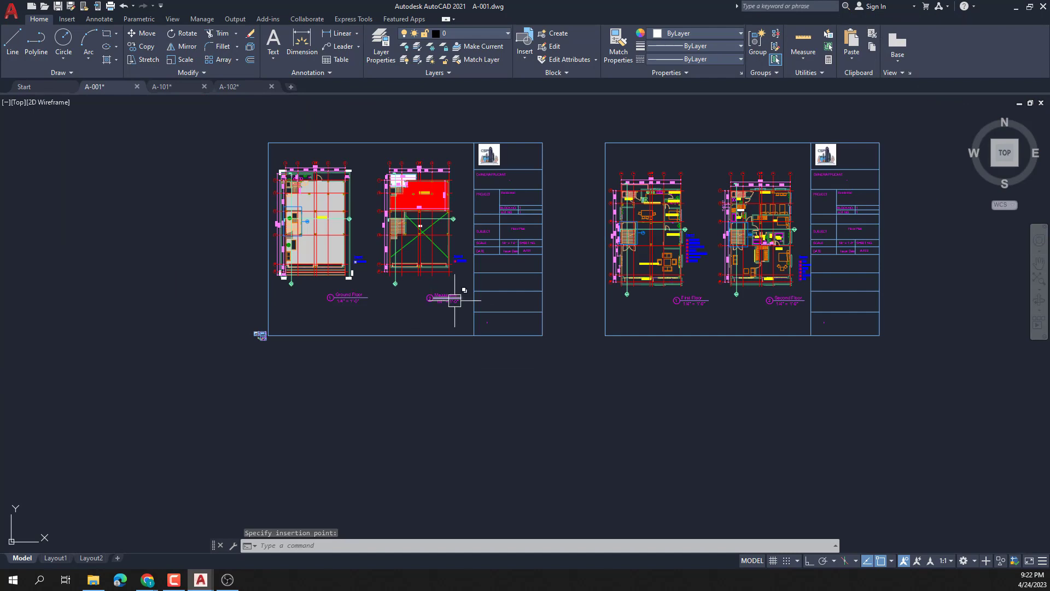
- Move the three small sheets with their 3D views from the A-101 sheet's lower-left corner to the empty area at its upper left
scroll(452, 301, down, 4)
scroll(394, 318, up, 2)
scroll(422, 347, down, 7)
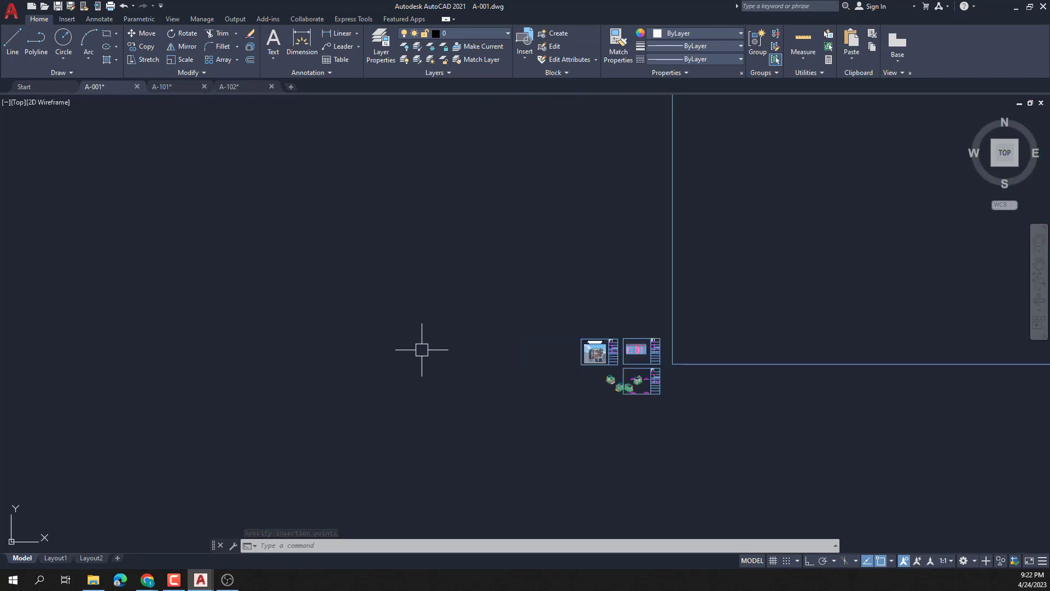
click(467, 293)
click(742, 419)
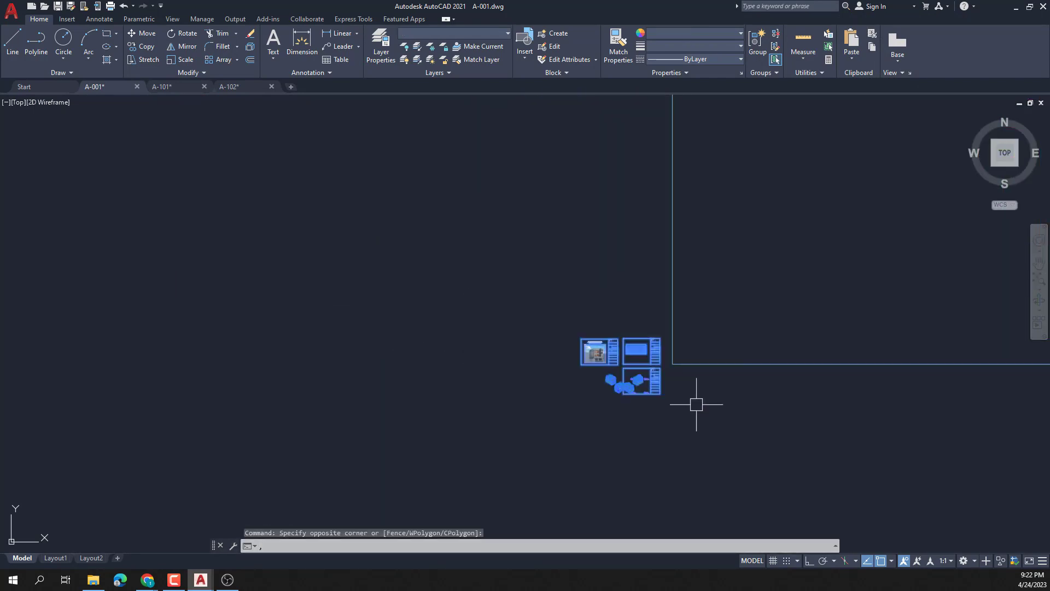
key(Return)
scroll(662, 367, up, 3)
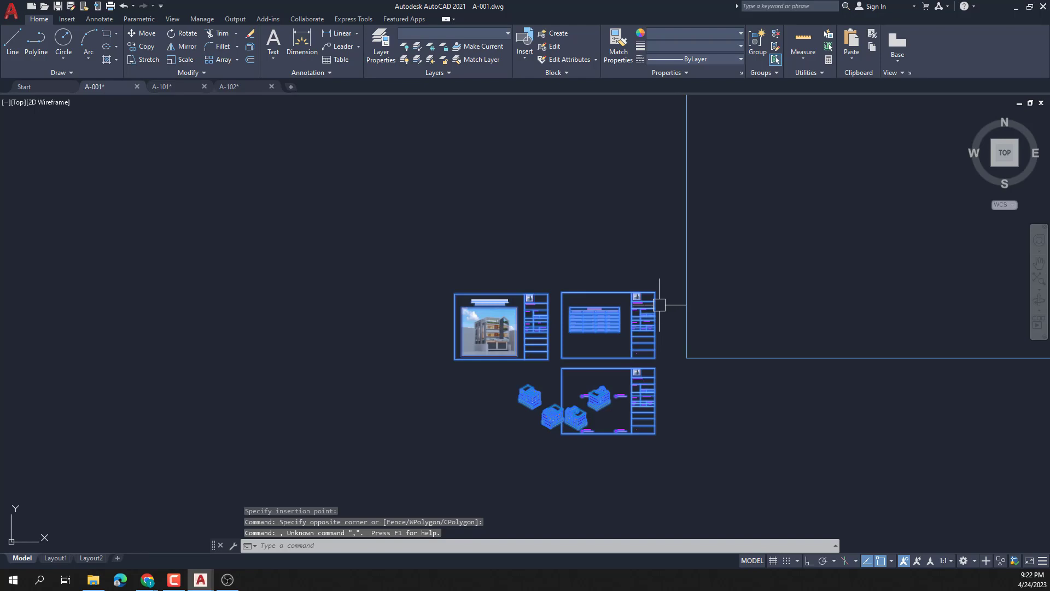
text(m)
key(Return)
click(654, 293)
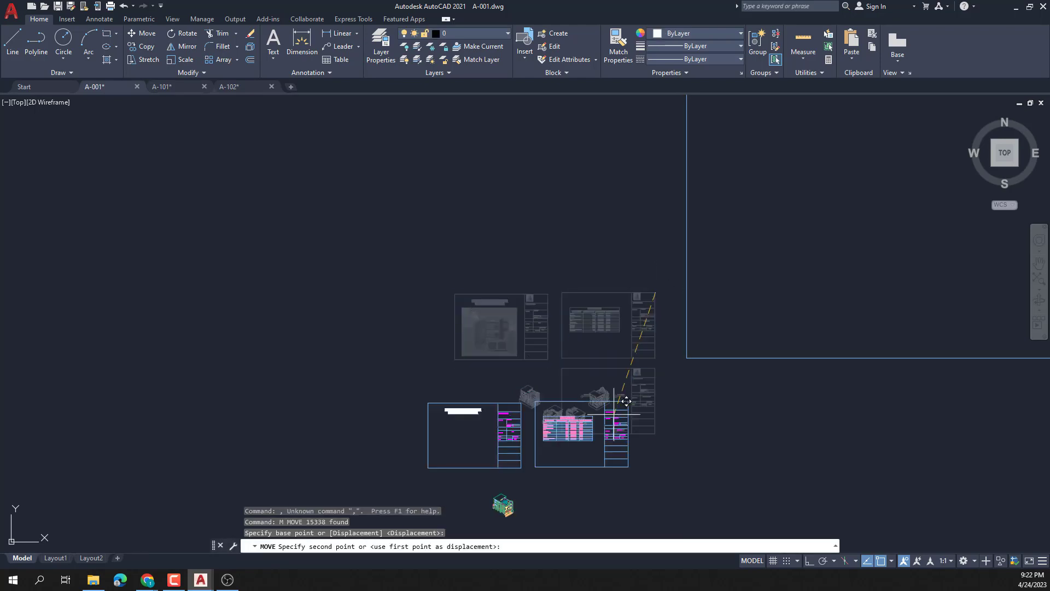
scroll(525, 312, up, 6)
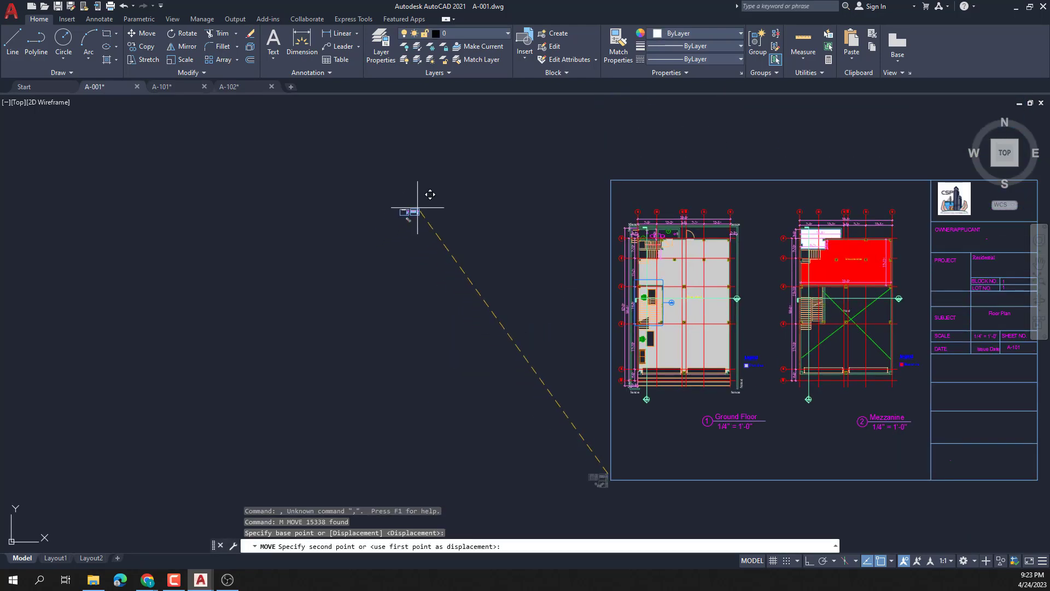
click(417, 208)
- Move the cover sheet with the building rendering away from the other two small sheets, up toward the A-101 floor plan sheet
scroll(406, 217, up, 10)
middle_drag(429, 204, 379, 318)
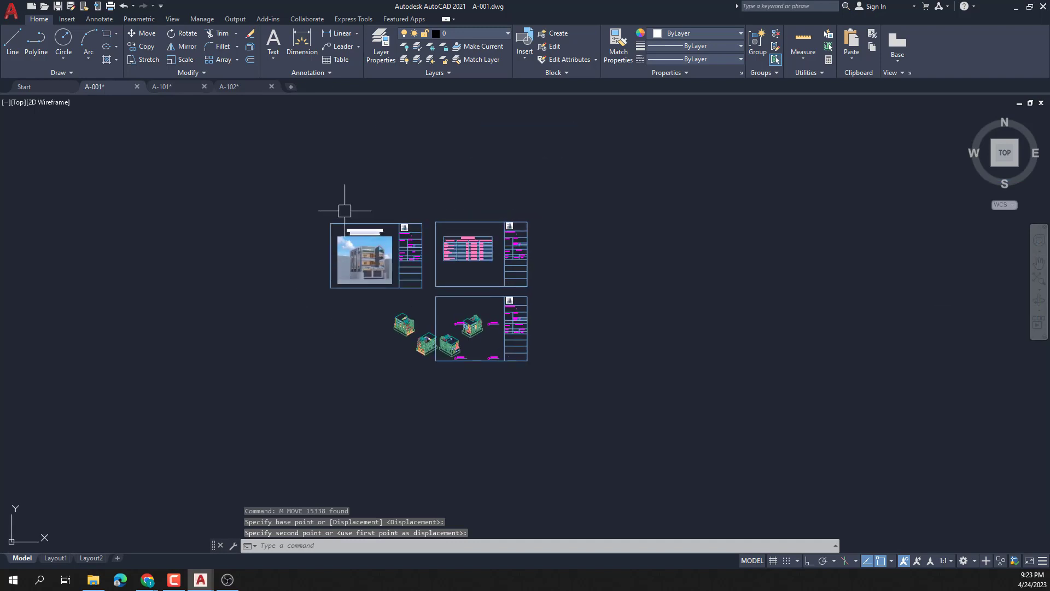
scroll(328, 211, up, 2)
click(258, 197)
click(472, 346)
scroll(456, 340, down, 4)
text(m)
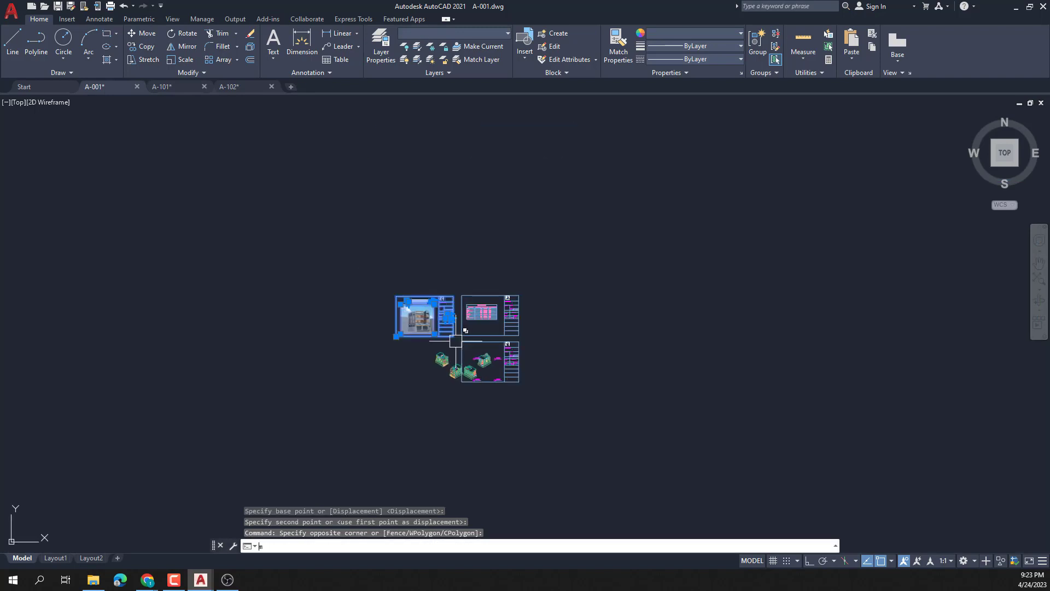
key(Return)
click(456, 332)
middle_drag(517, 333, 422, 352)
click(472, 276)
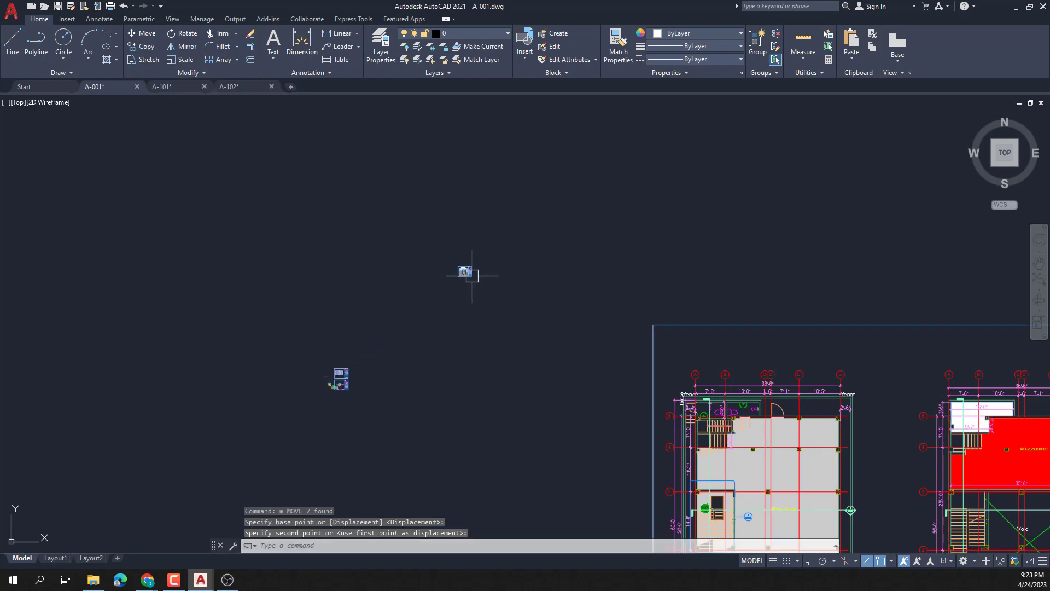
key(Escape)
- Measure the length of the A-101 floor plan sheet's top border from its left corner to its right corner
middle_drag(562, 323, 329, 300)
text(d: D)
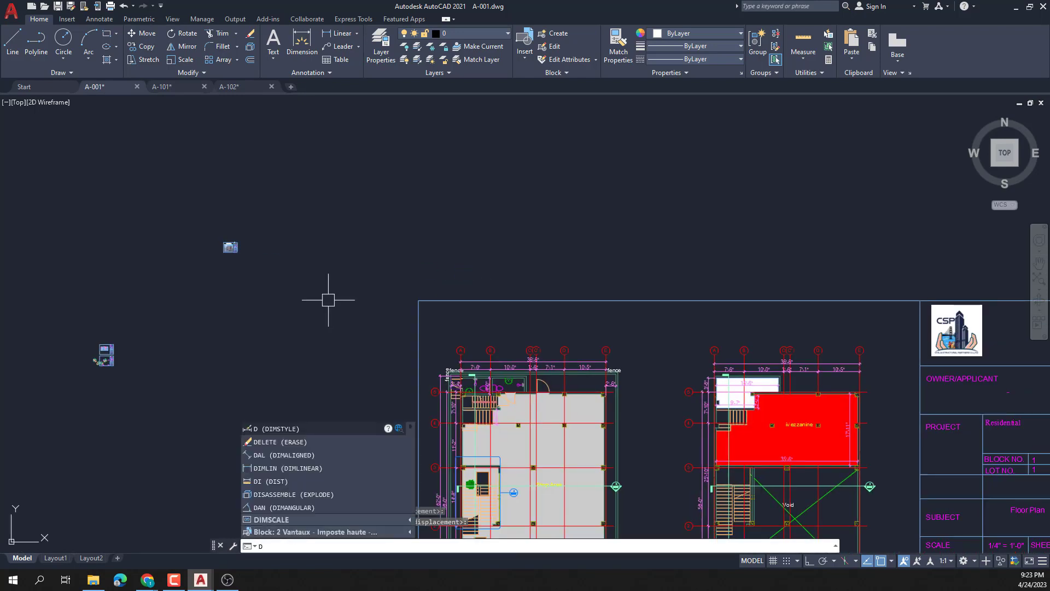
text(u)
key(Return)
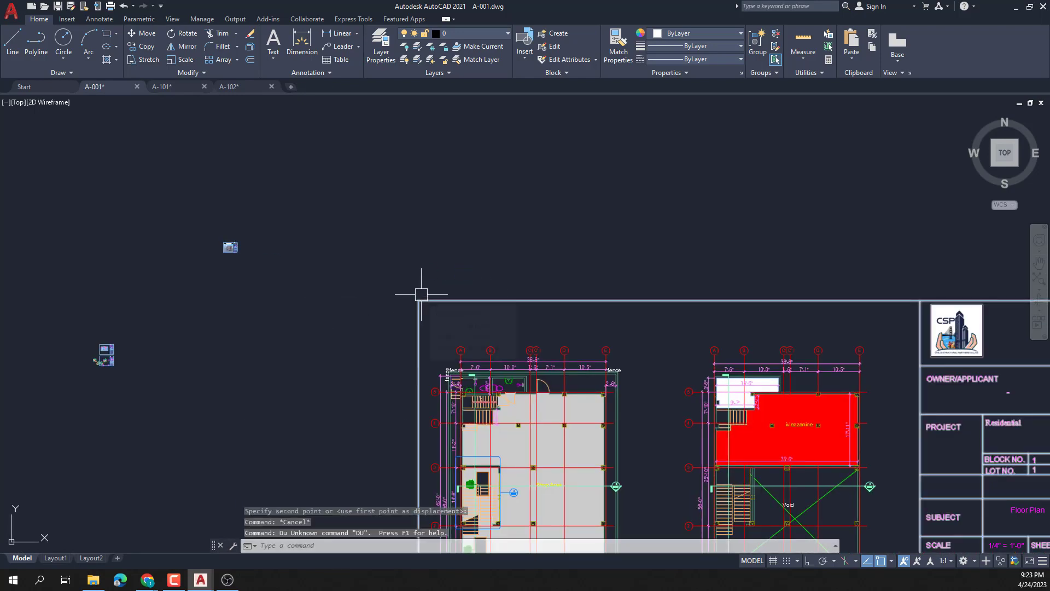
text(di)
key(Return)
click(418, 300)
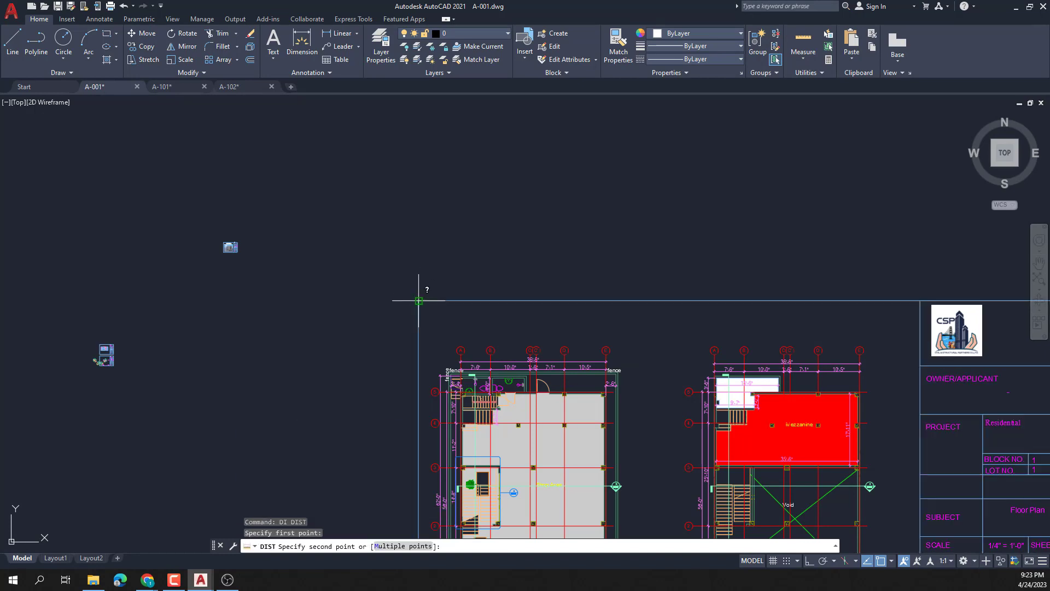
scroll(419, 301, down, 5)
click(578, 304)
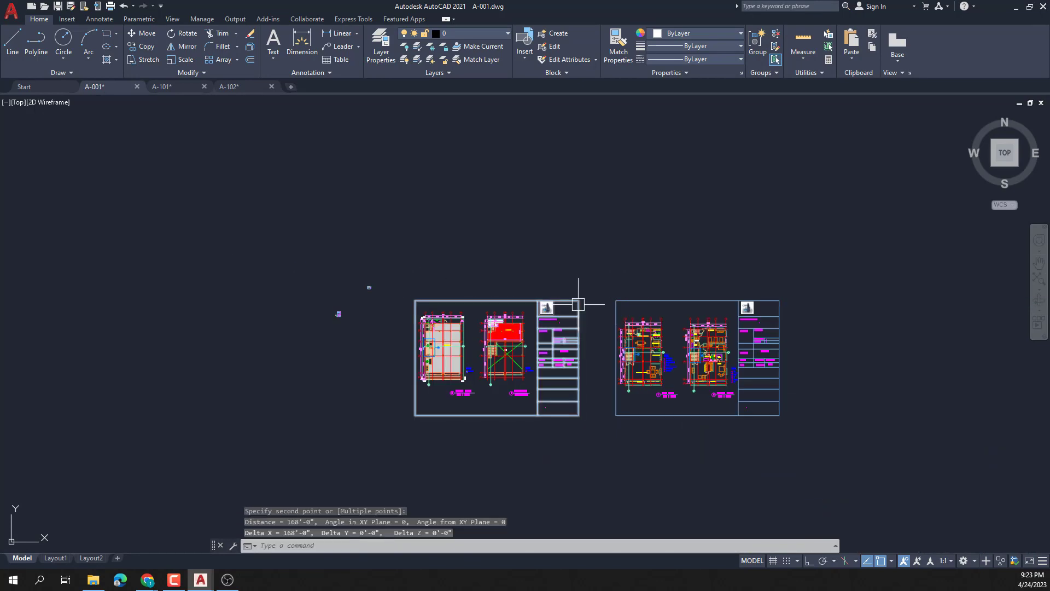
- Try to scale the cover sheet by reference from its upper-left corner so its top border is 168' long
scroll(365, 290, up, 5)
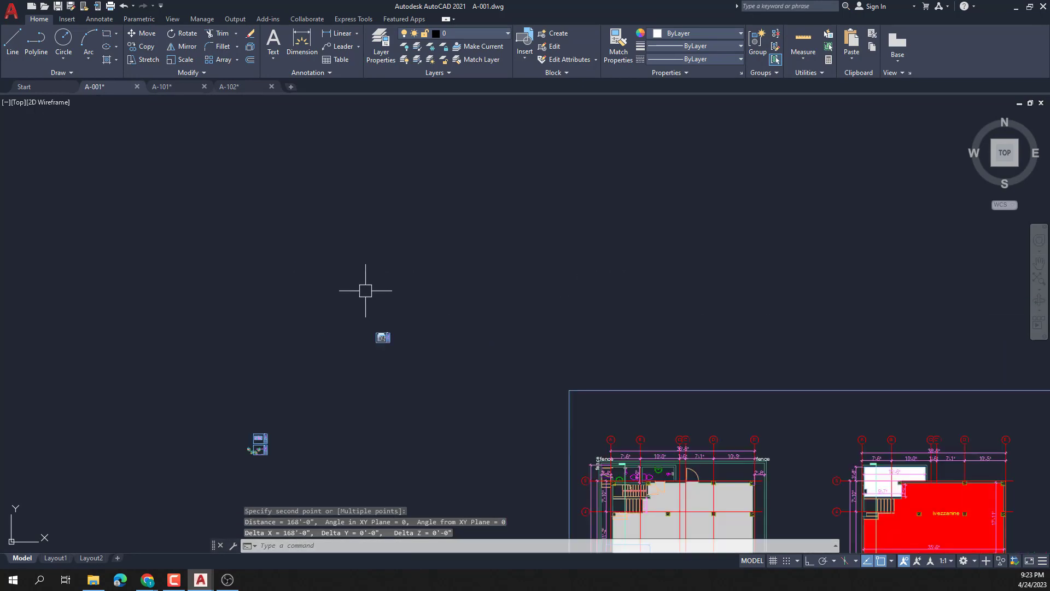
drag(366, 291, 411, 354)
text(sc)
key(Return)
scroll(400, 342, up, 5)
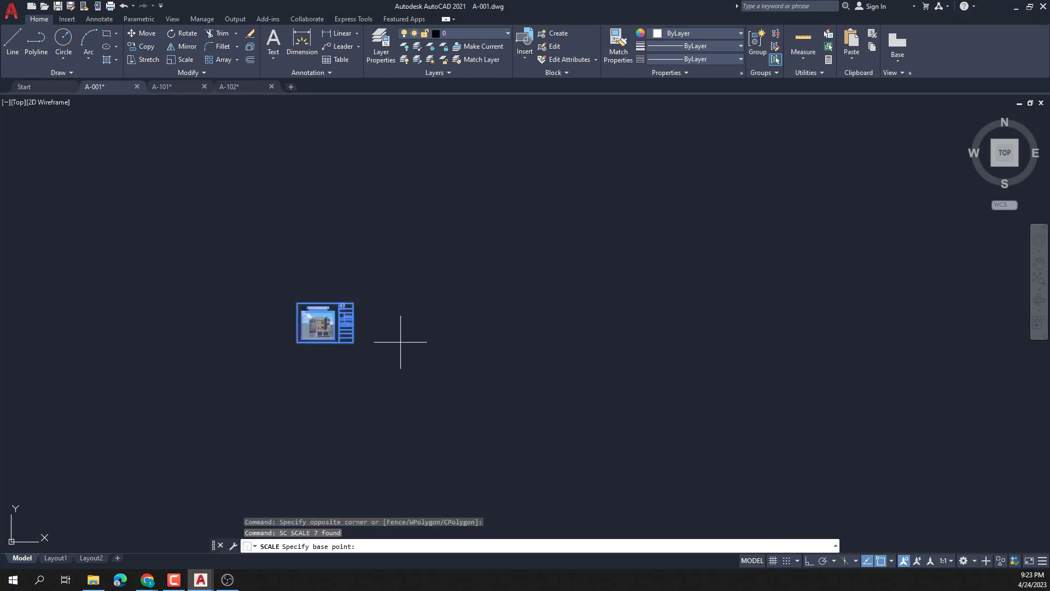
scroll(328, 317, up, 4)
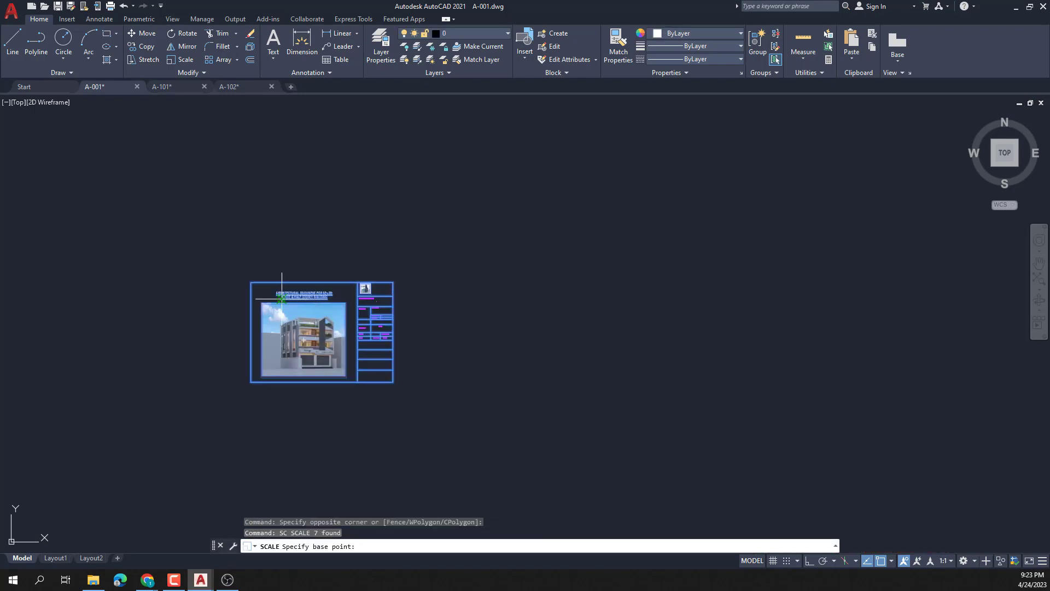
click(251, 282)
text(R)
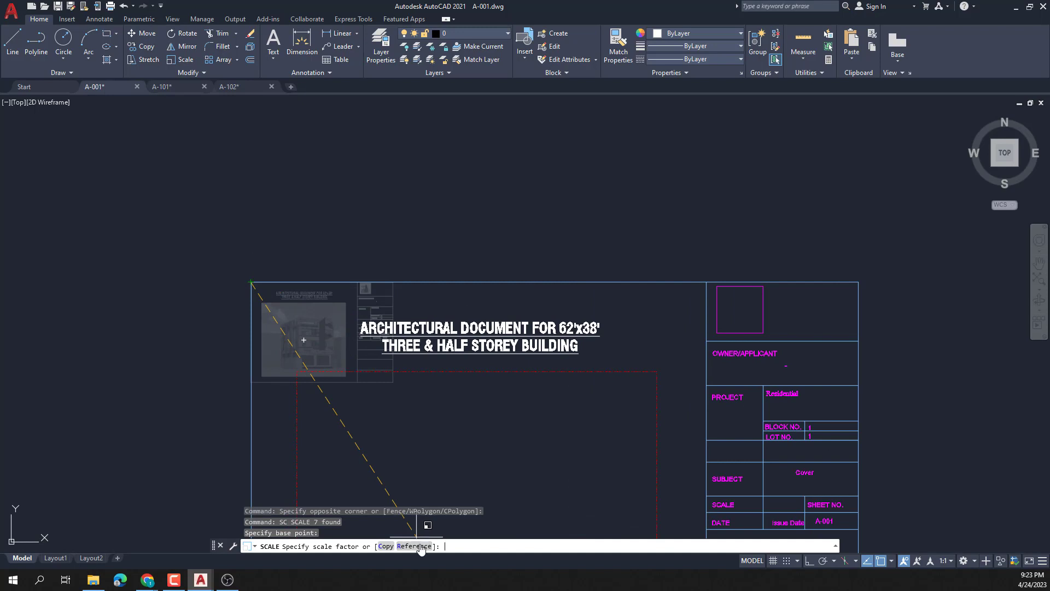
key(Return)
click(251, 282)
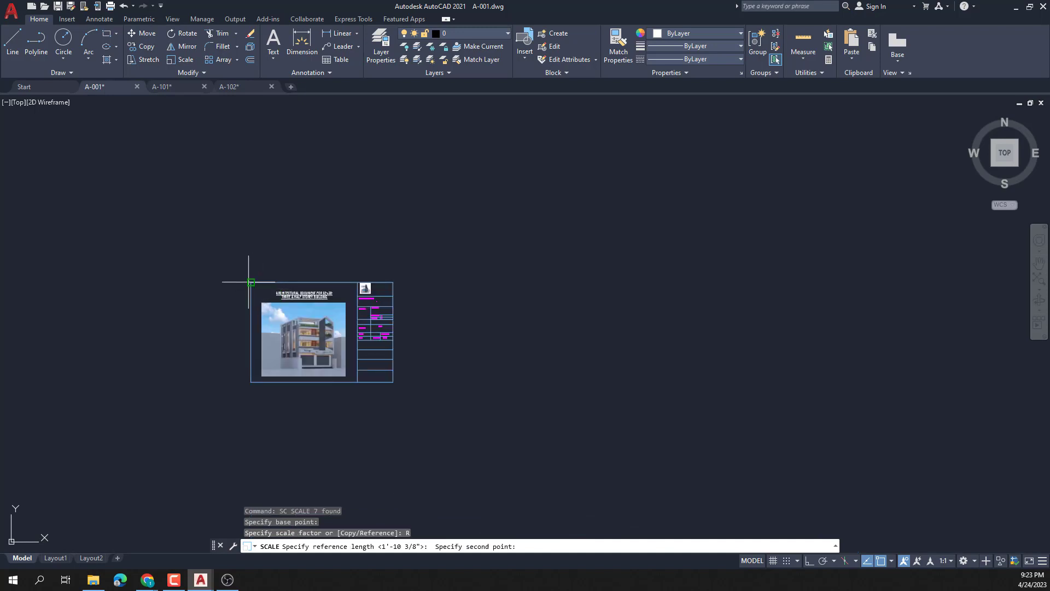
click(391, 282)
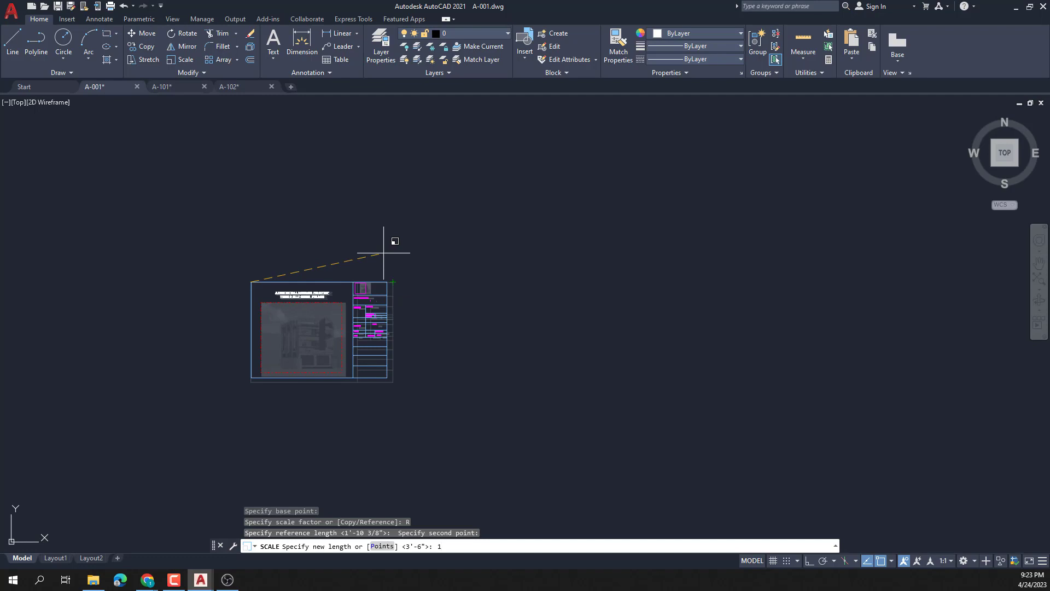
key(Return)
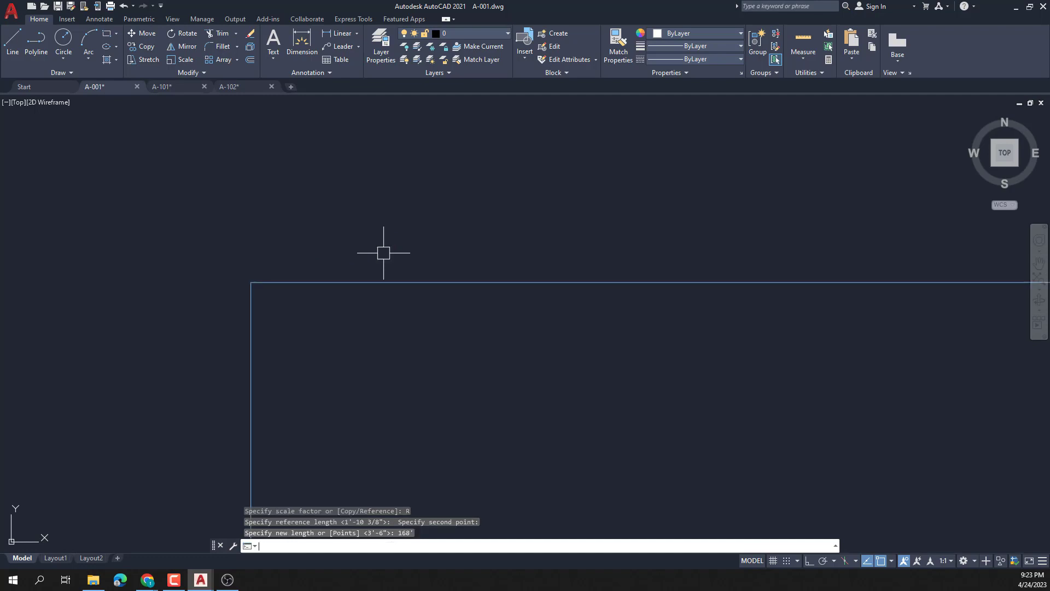
scroll(382, 251, down, 8)
scroll(334, 275, up, 2)
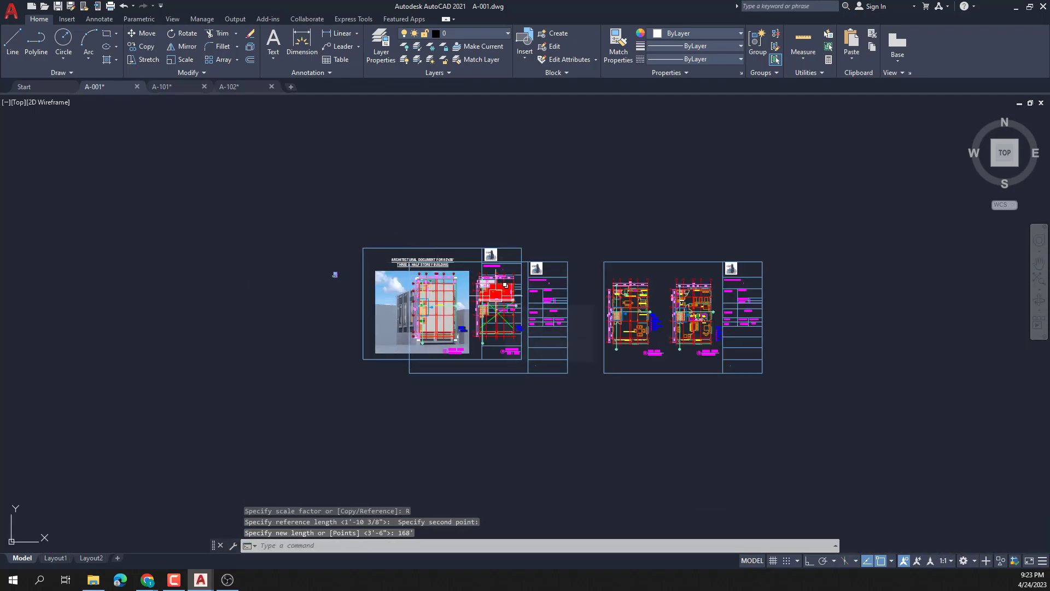
key(ctrl+z)
key(ctrl+z)
- Move the small cover sheet with the building rendering further up, away from the A-101 floor plan sheet
click(367, 290)
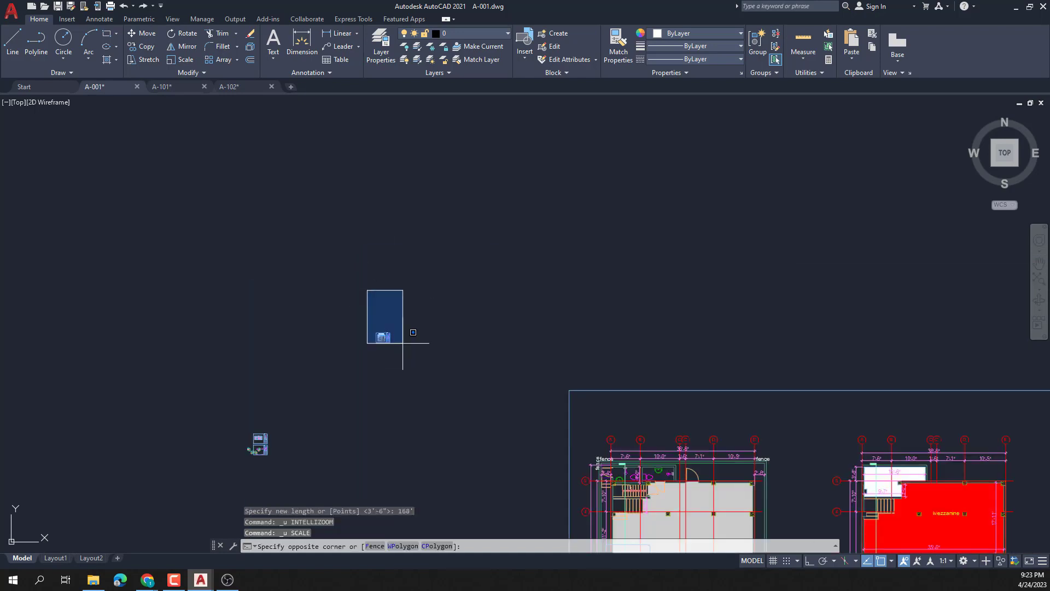
click(402, 343)
text(m)
key(Return)
click(404, 350)
click(392, 280)
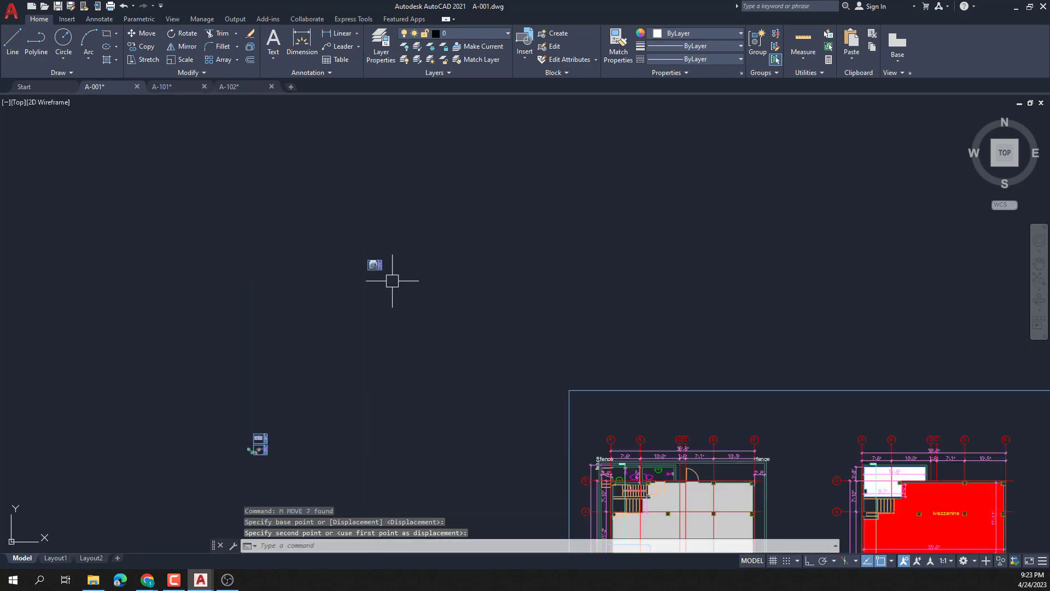
- Scale the cover sheet from its lower-left corner, using its bottom border as the reference length and 168' as the new length
click(419, 319)
click(334, 222)
text(sc)
key(Return)
scroll(360, 257, up, 10)
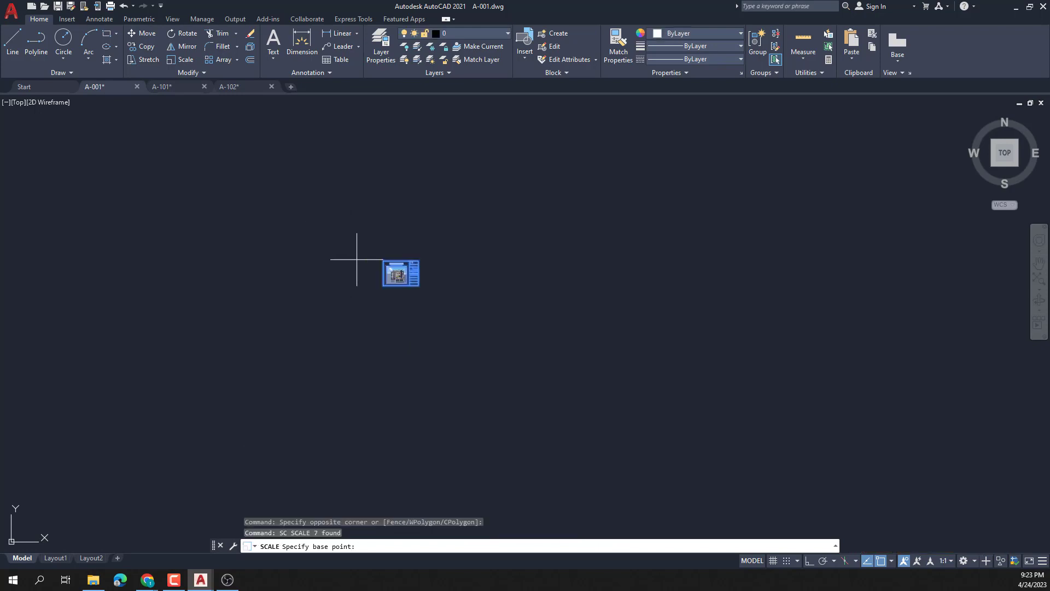
click(398, 330)
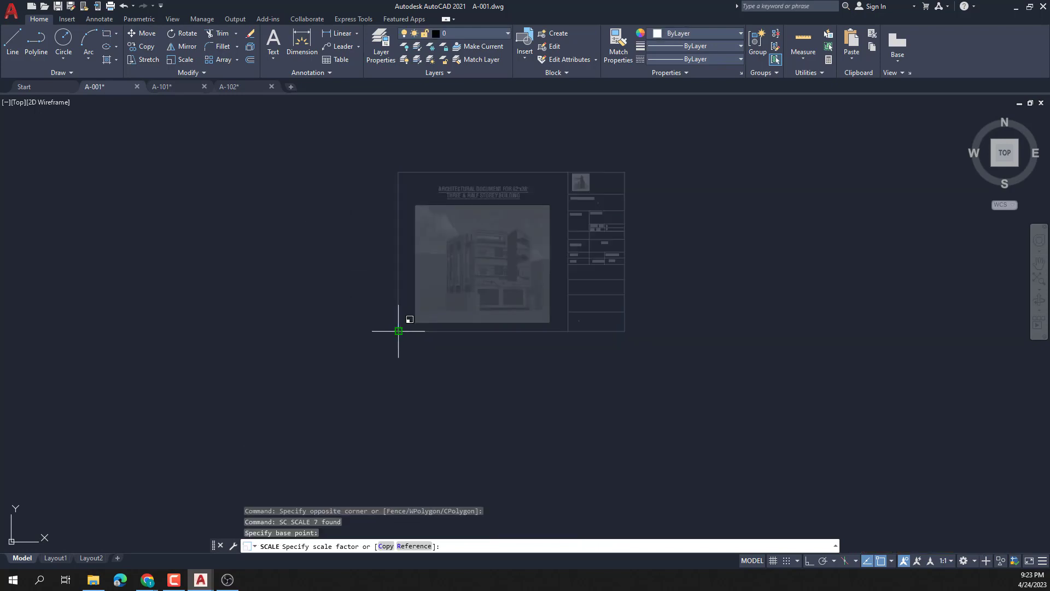
click(413, 546)
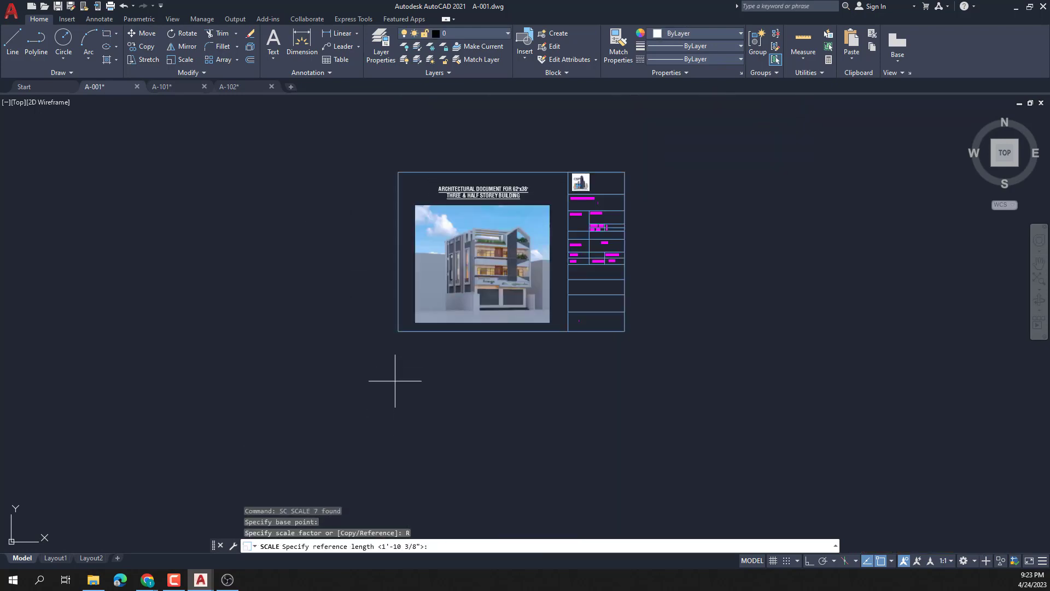
scroll(401, 327, up, 3)
click(390, 344)
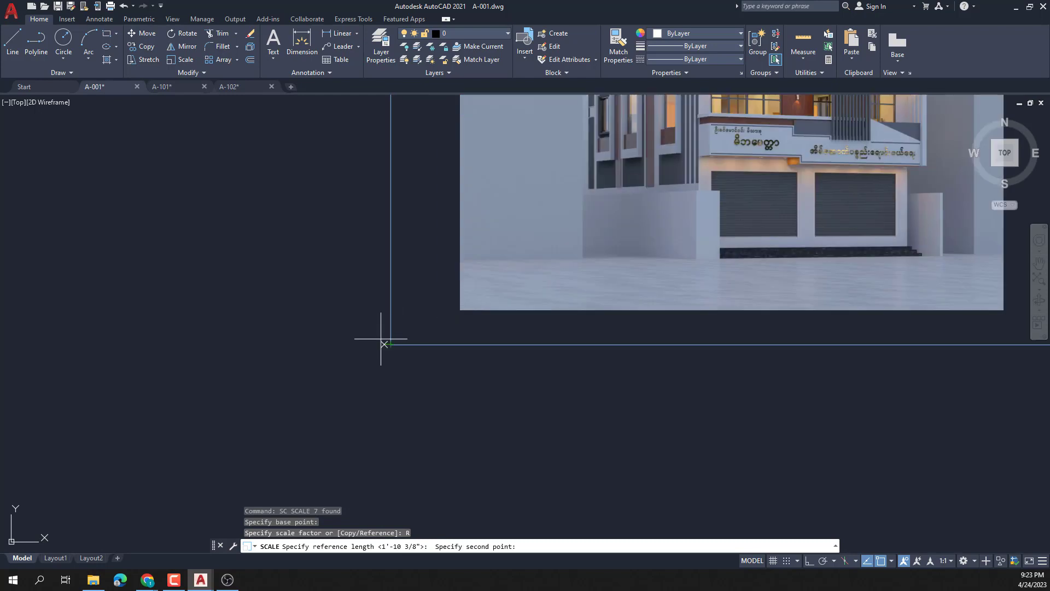
scroll(383, 342, down, 8)
scroll(540, 328, up, 4)
scroll(480, 330, up, 2)
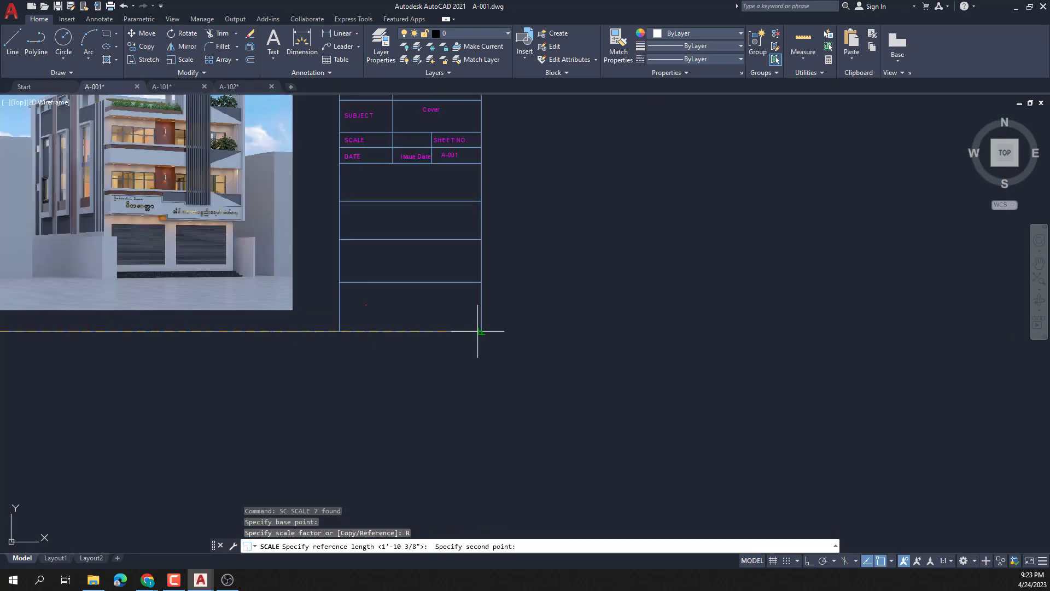
click(482, 331)
text(1)
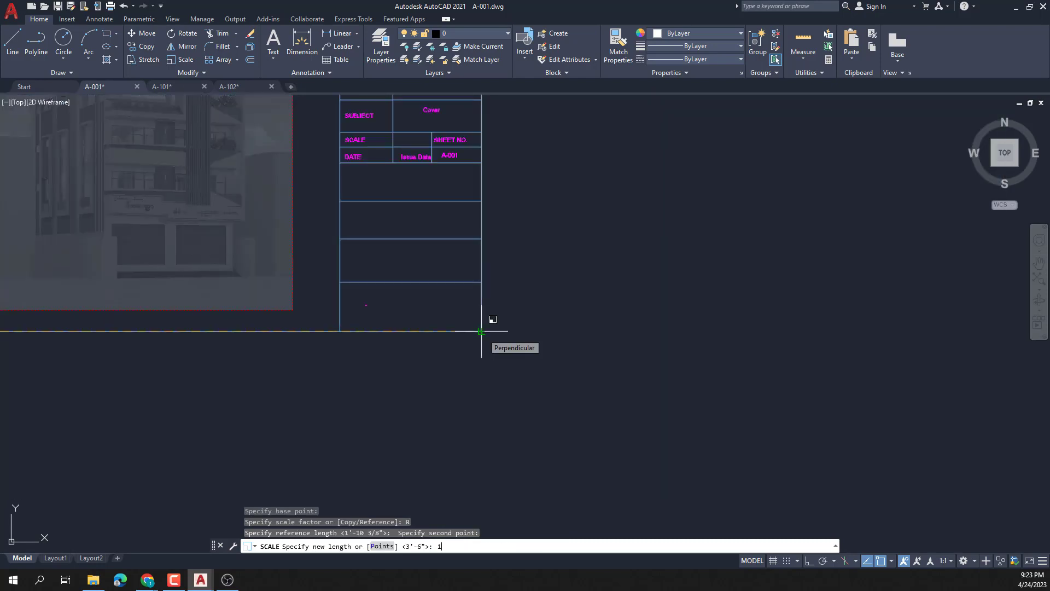
text(68')
key(Return)
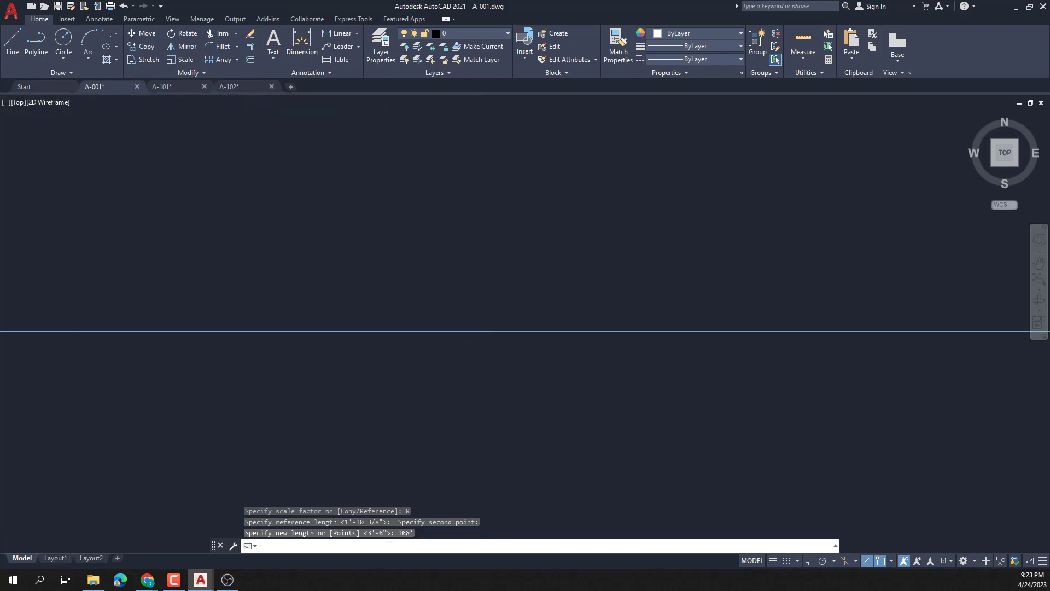
- Move the enlarged cover sheet to the left of the A-101 sheet, with their top borders aligned and a gap between them
scroll(590, 354, down, 6)
click(464, 220)
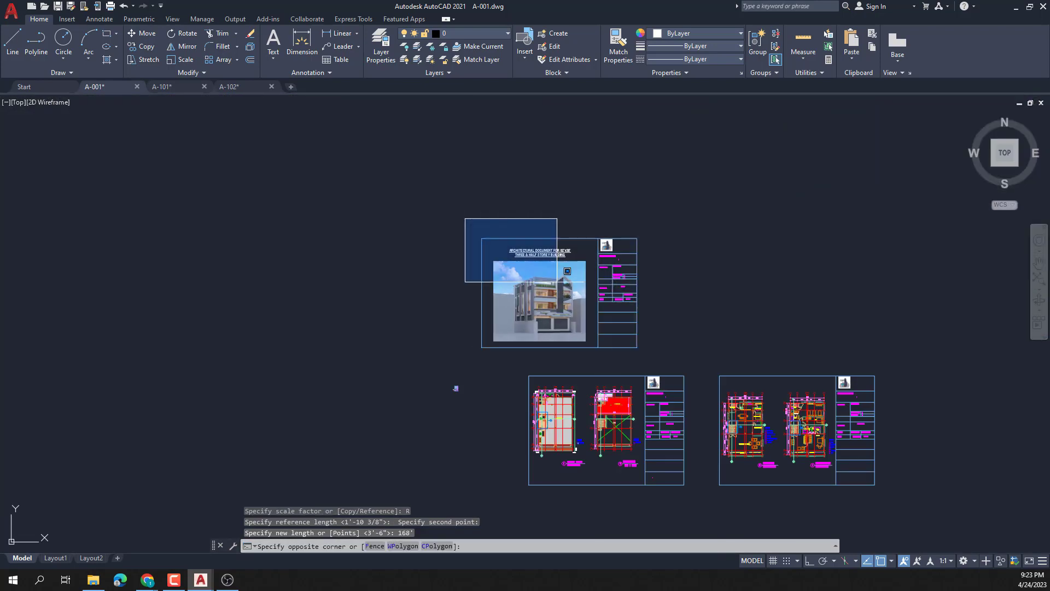
click(645, 349)
text(m)
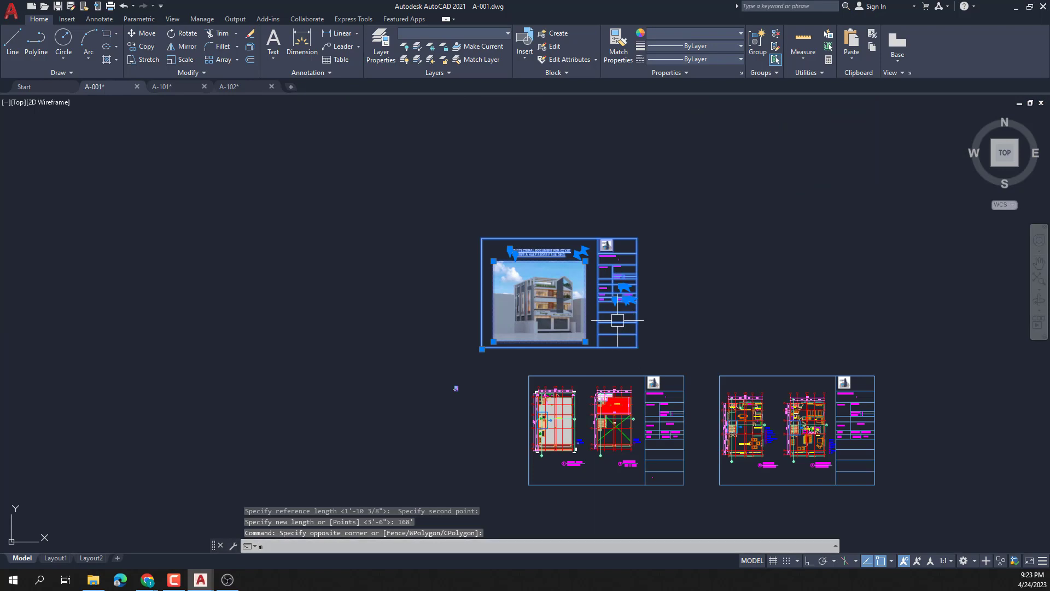
key(Return)
click(637, 239)
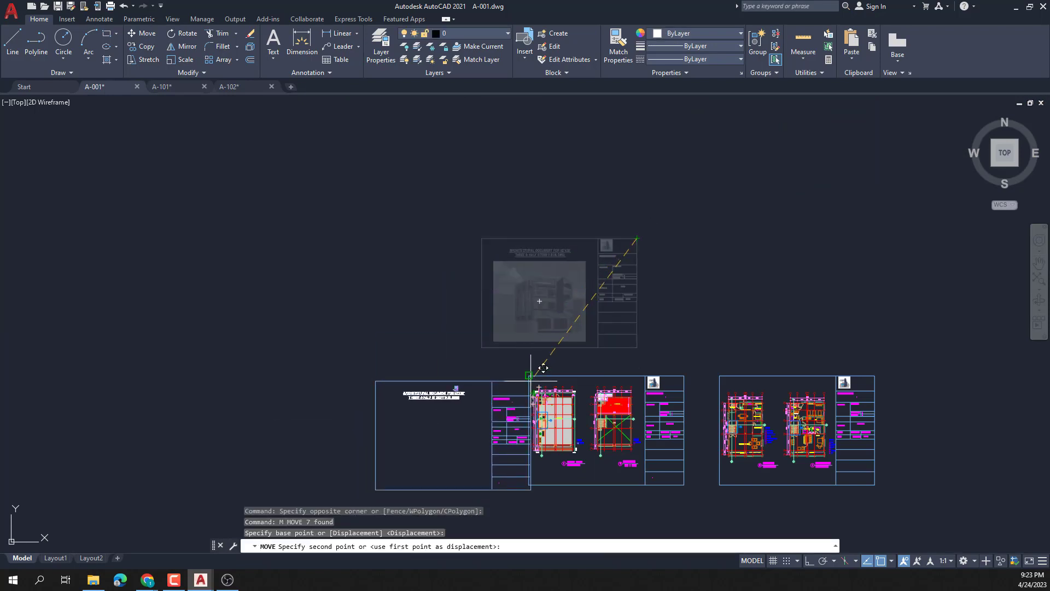
click(344, 375)
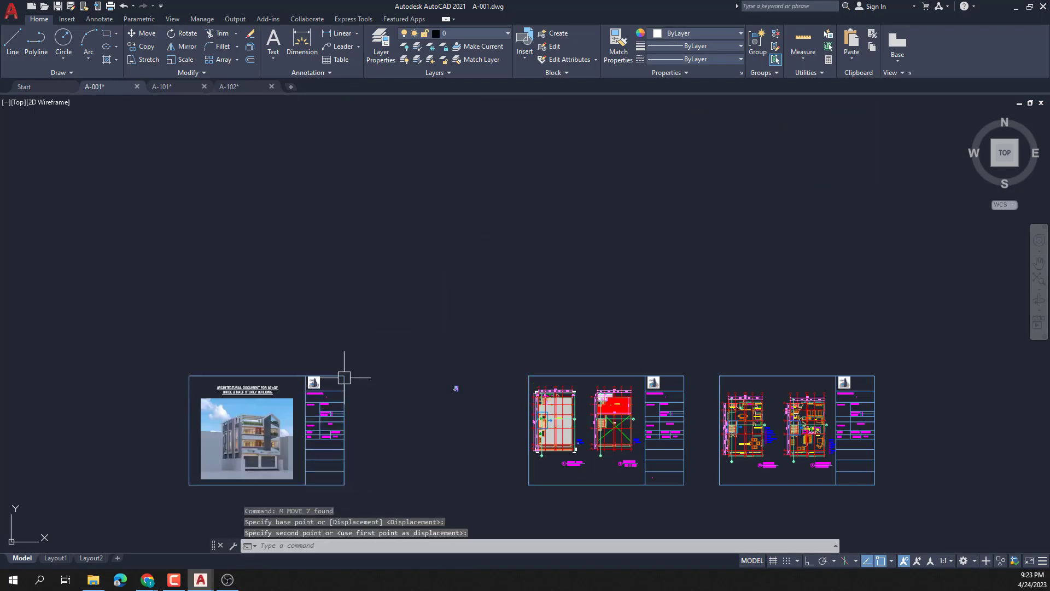
scroll(396, 348, down, 5)
scroll(219, 365, up, 8)
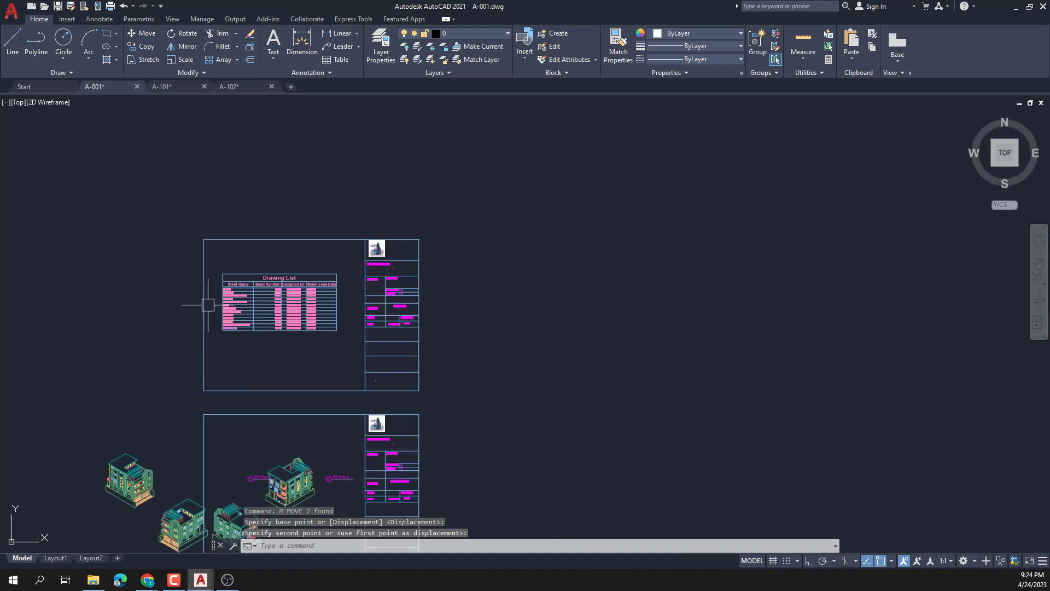
click(169, 216)
click(464, 398)
text(s)
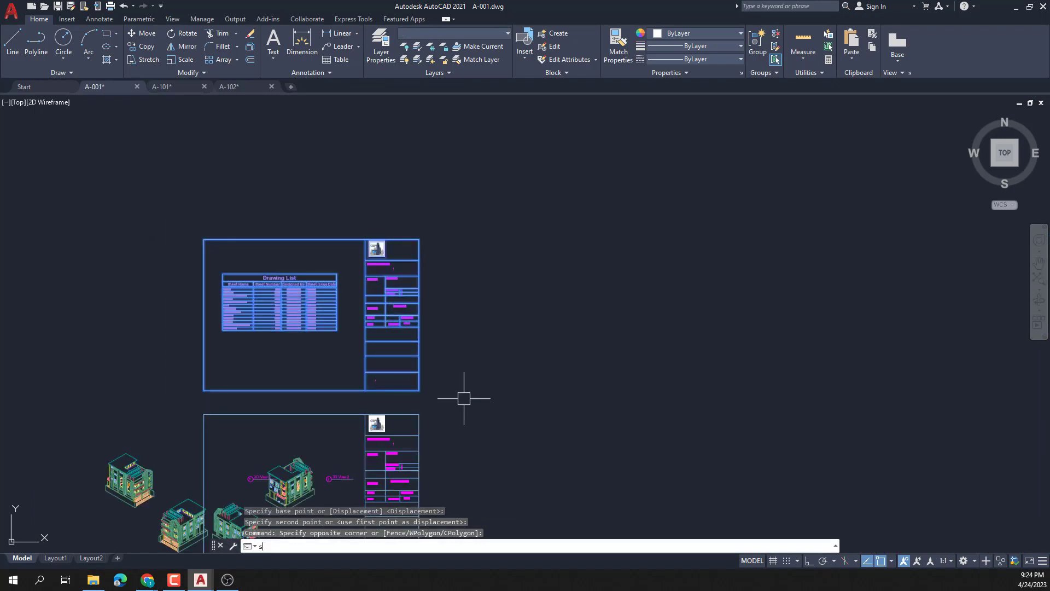
text(c)
key(Return)
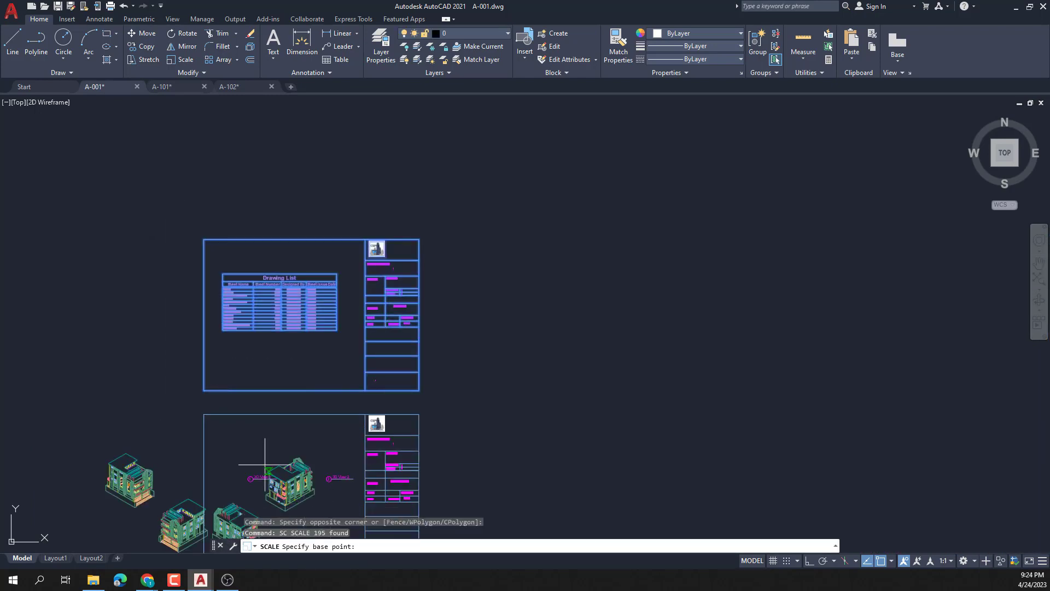
click(203, 392)
key(Escape)
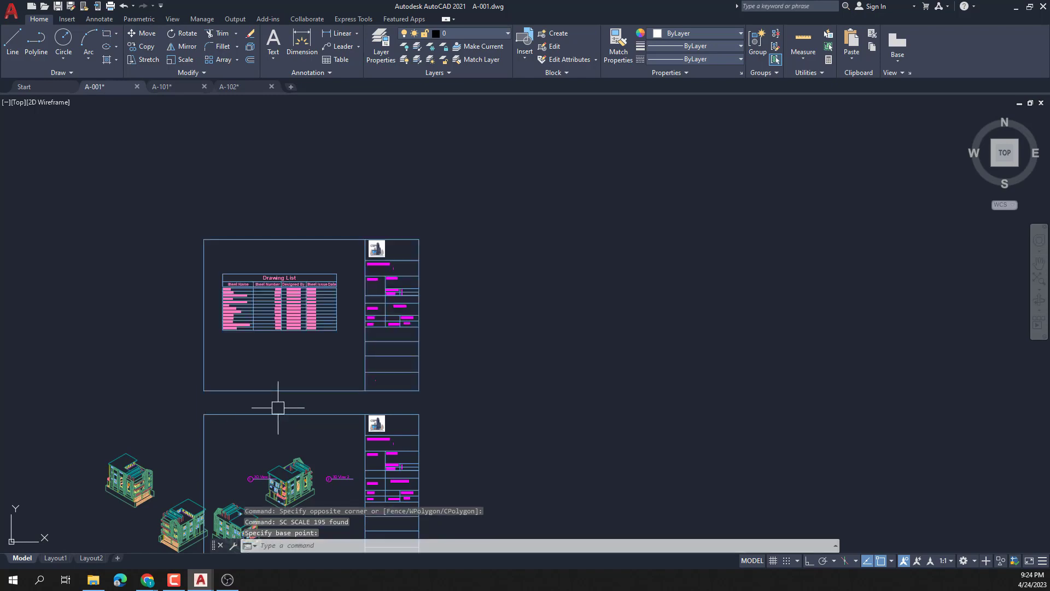
- Scale the Drawing List sheet from its lower-left corner, using its bottom border as the reference length and 168' as the new length
key(Return)
click(429, 395)
click(182, 202)
key(Return)
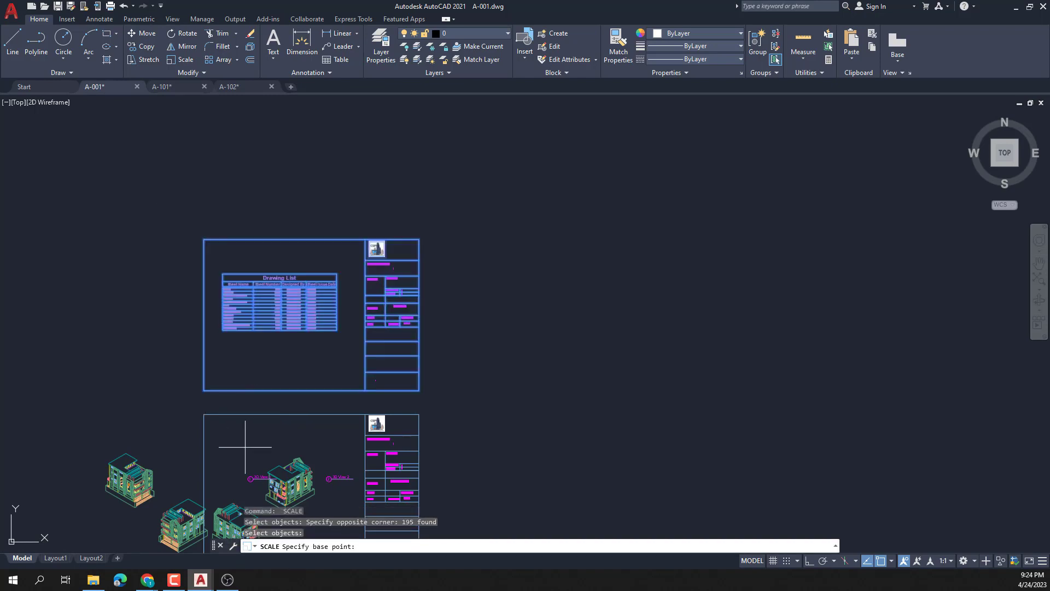
scroll(222, 418, up, 6)
click(89, 230)
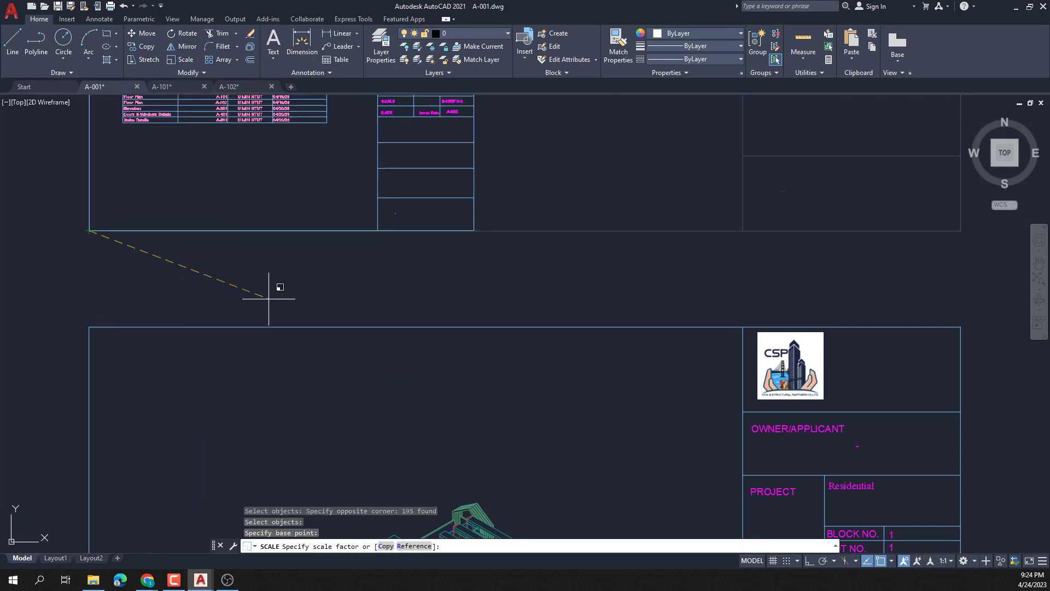
text(R)
key(Return)
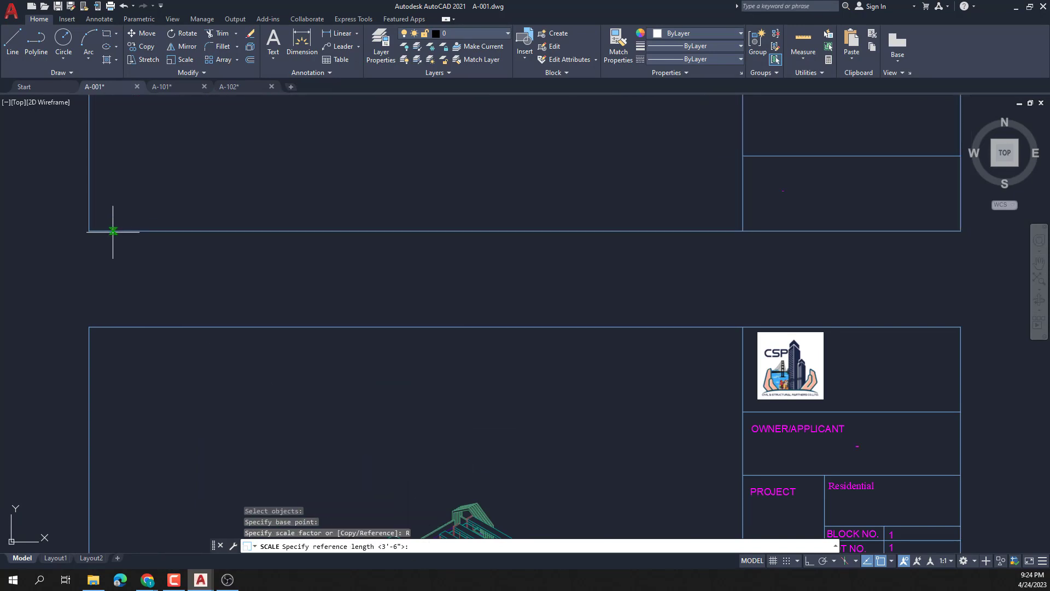
click(90, 230)
scroll(143, 271, down, 4)
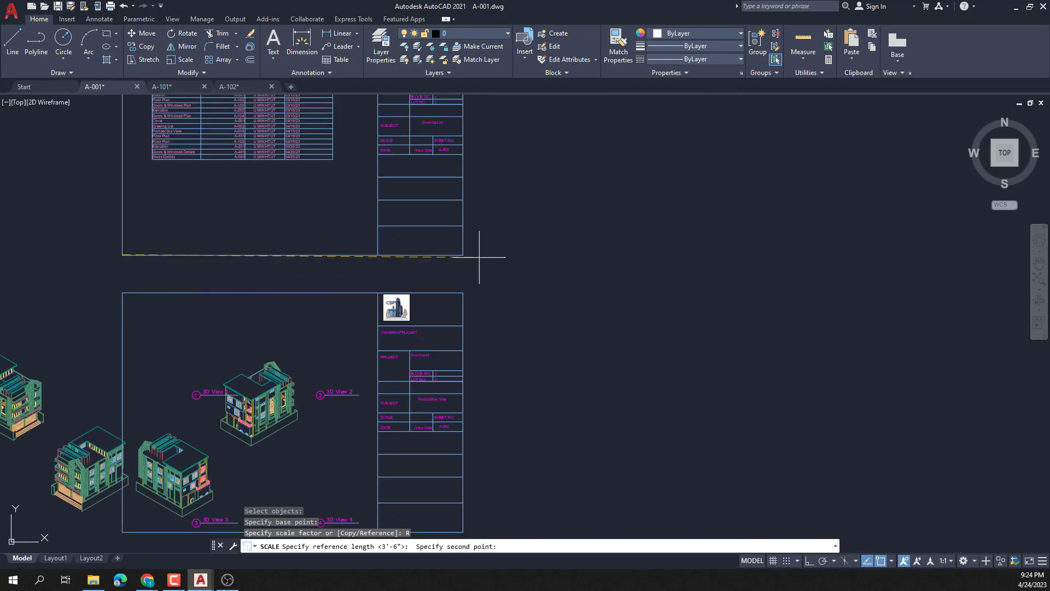
click(462, 255)
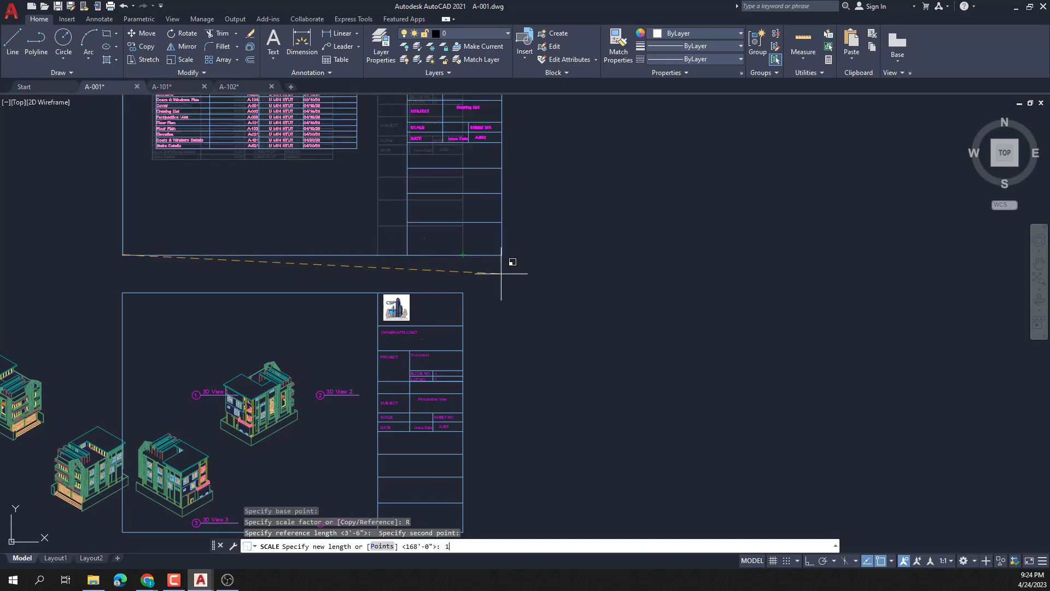
text(168')
key(Return)
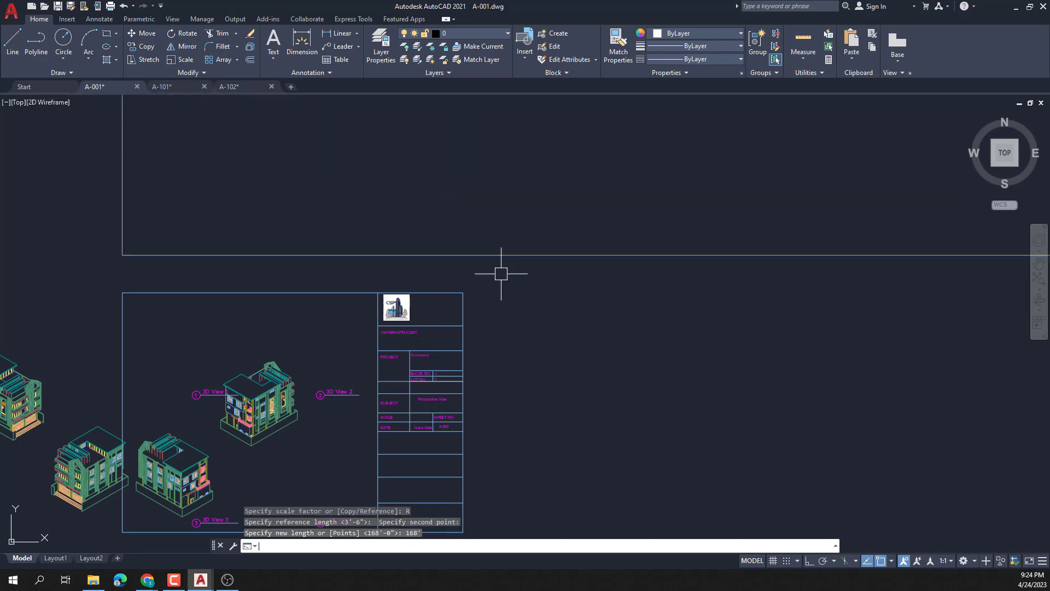
- Look over the sheets in model space and check the project folder's DWG files in File Explorer, returning to the A-001 drawing
scroll(500, 275, down, 5)
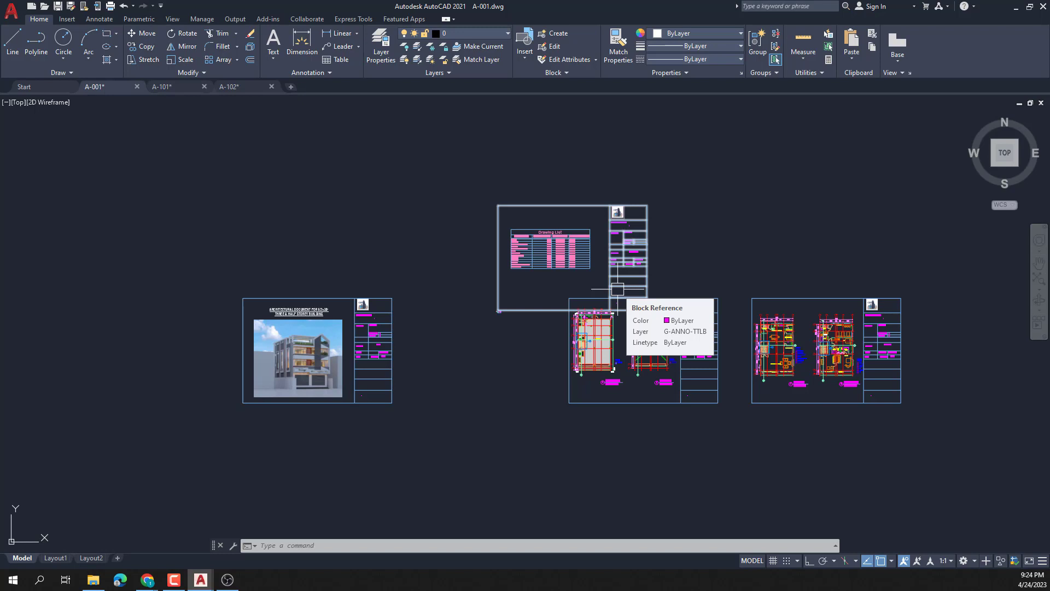
scroll(618, 289, up, 2)
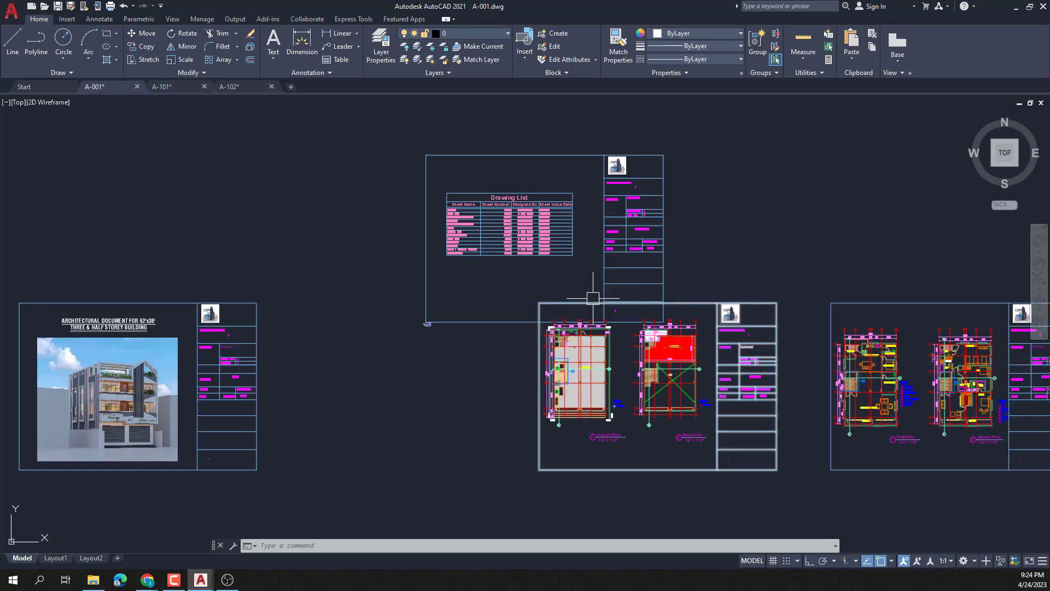
click(93, 579)
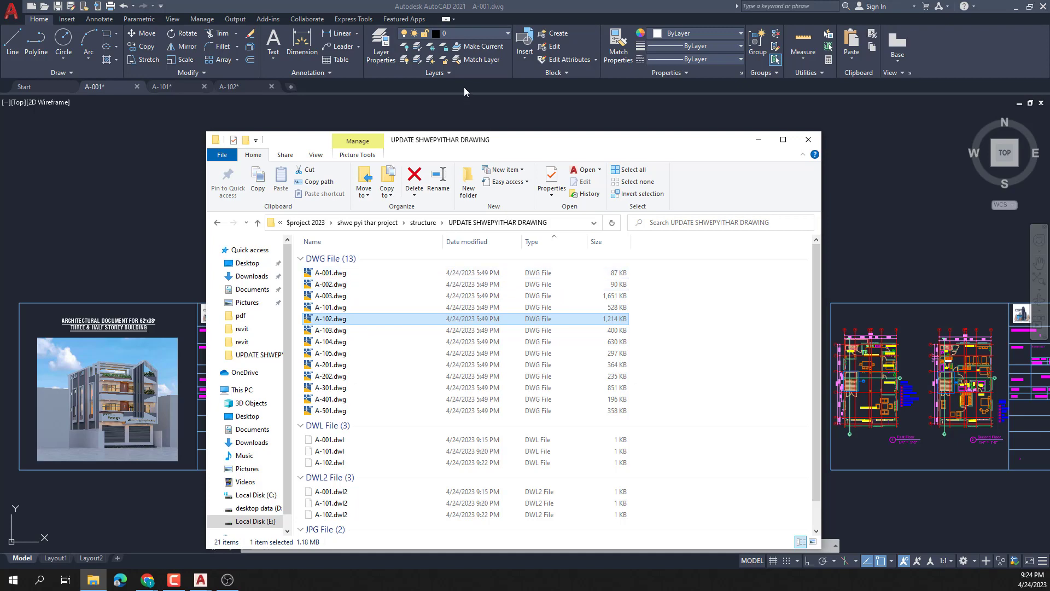
click(461, 103)
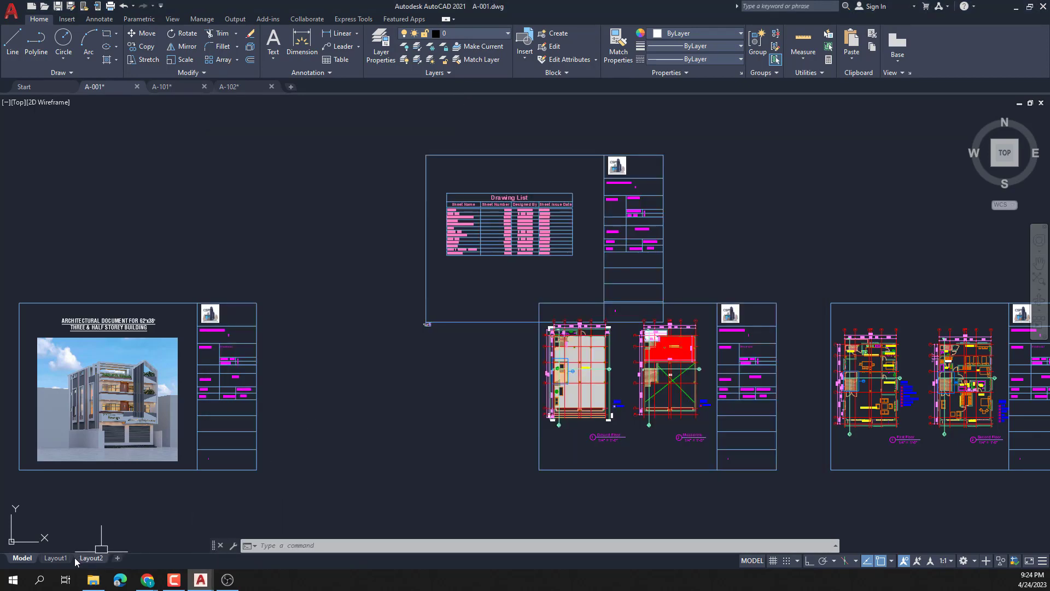
- View the Layout1 paper space of A-001.dwg and return to model space
click(56, 557)
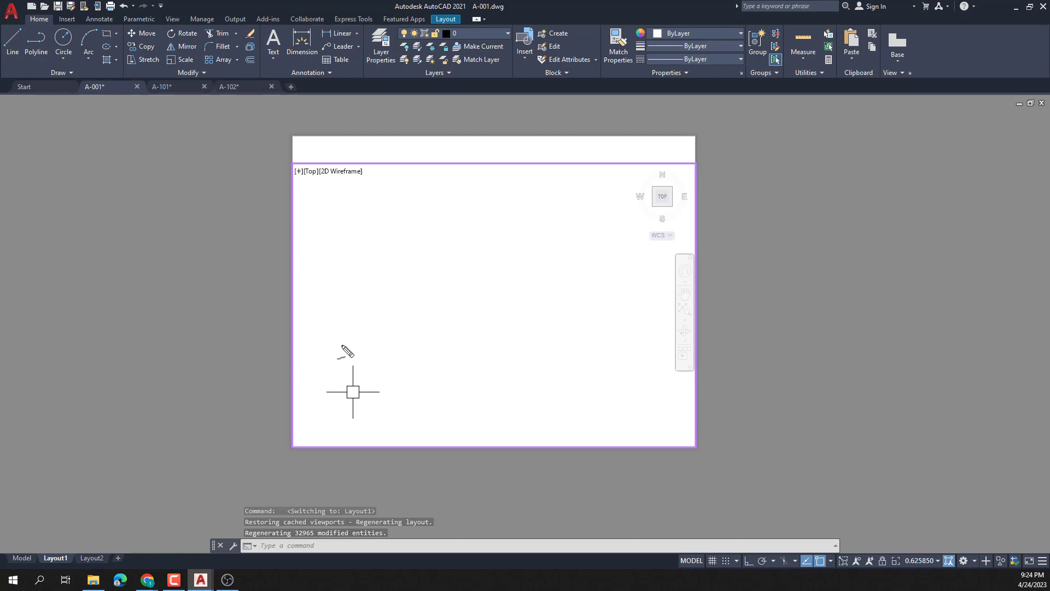
drag(420, 337, 473, 370)
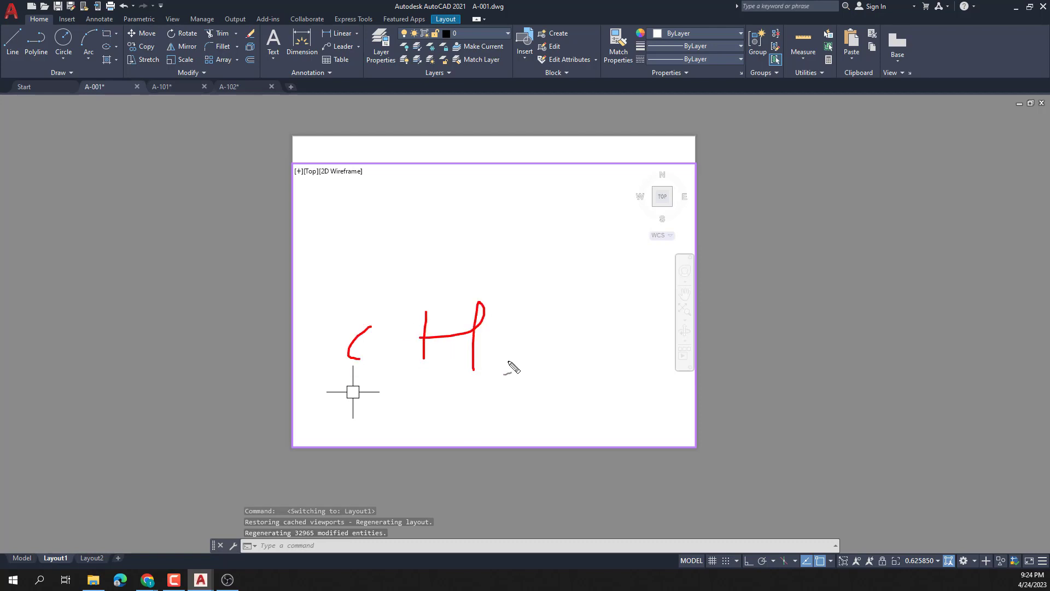
mouse_move(545, 334)
mouse_down()
mouse_move(563, 365)
mouse_move(514, 376)
mouse_up()
mouse_move(597, 337)
mouse_down()
mouse_move(594, 376)
mouse_move(606, 375)
mouse_up()
drag(670, 344, 652, 377)
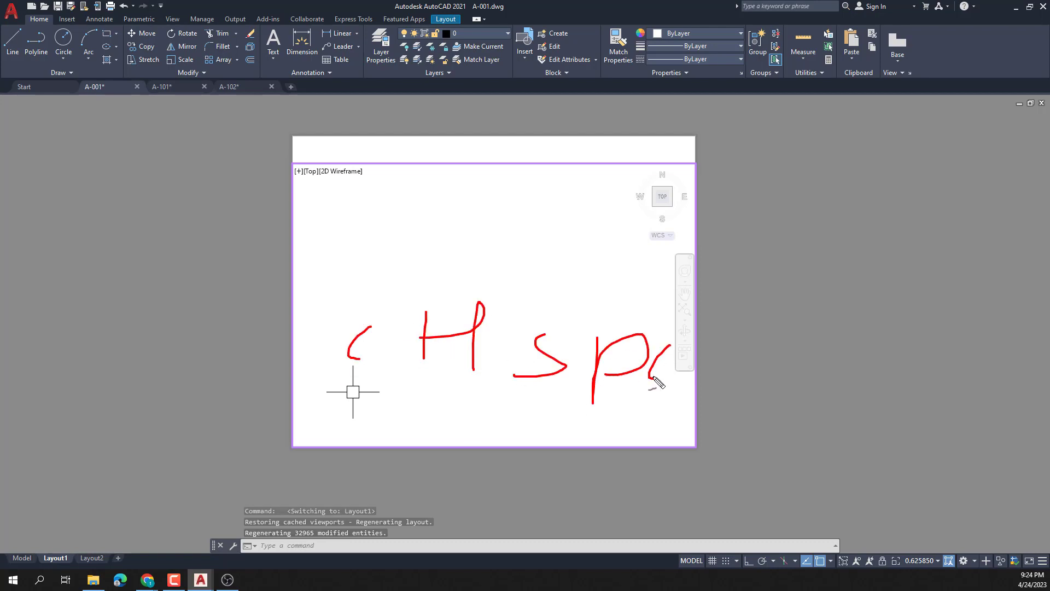
key(Escape)
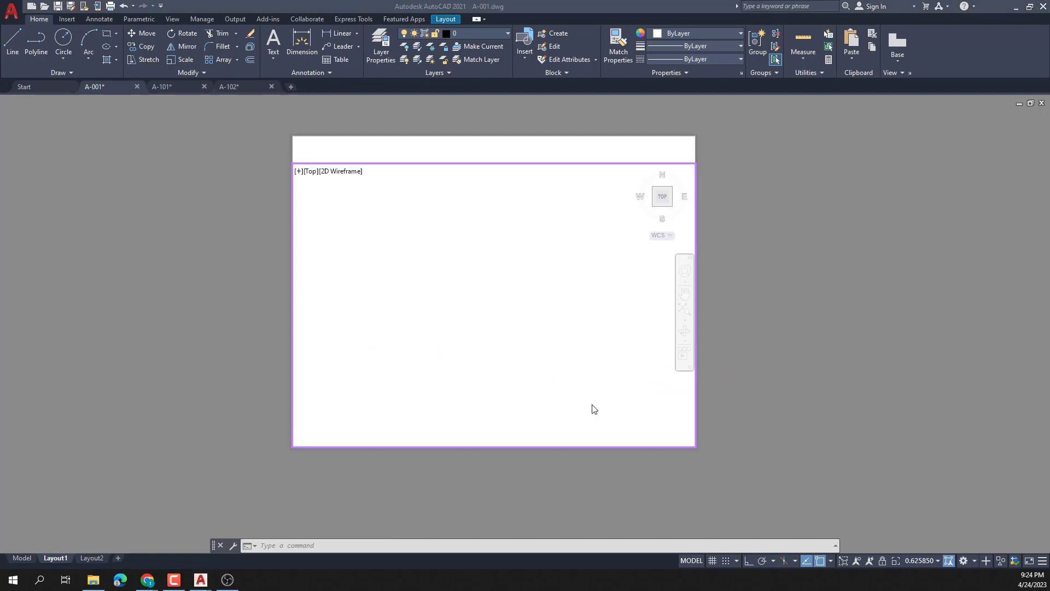
click(22, 561)
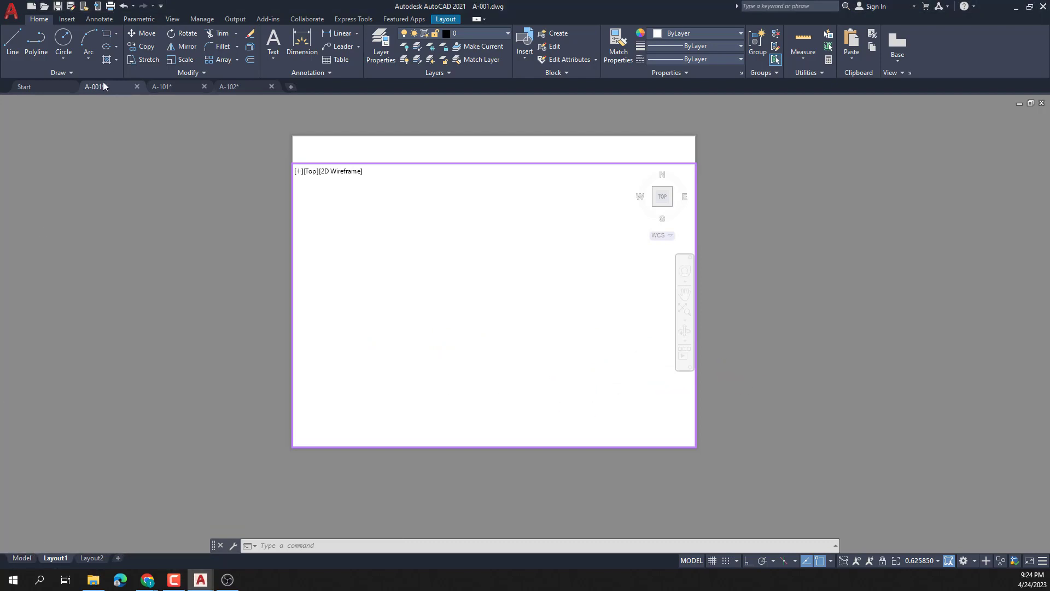
click(25, 559)
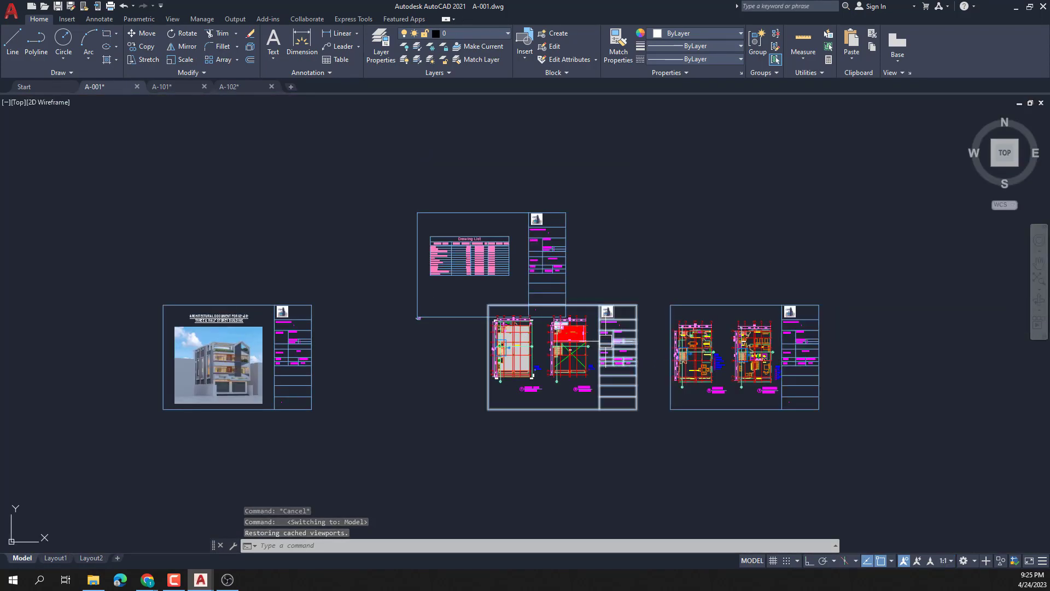
- Examine the cover sheet's size and position beside the other sheets, and the small 3D views sheet below the Drawing List sheet
scroll(606, 339, up, 3)
scroll(610, 339, down, 3)
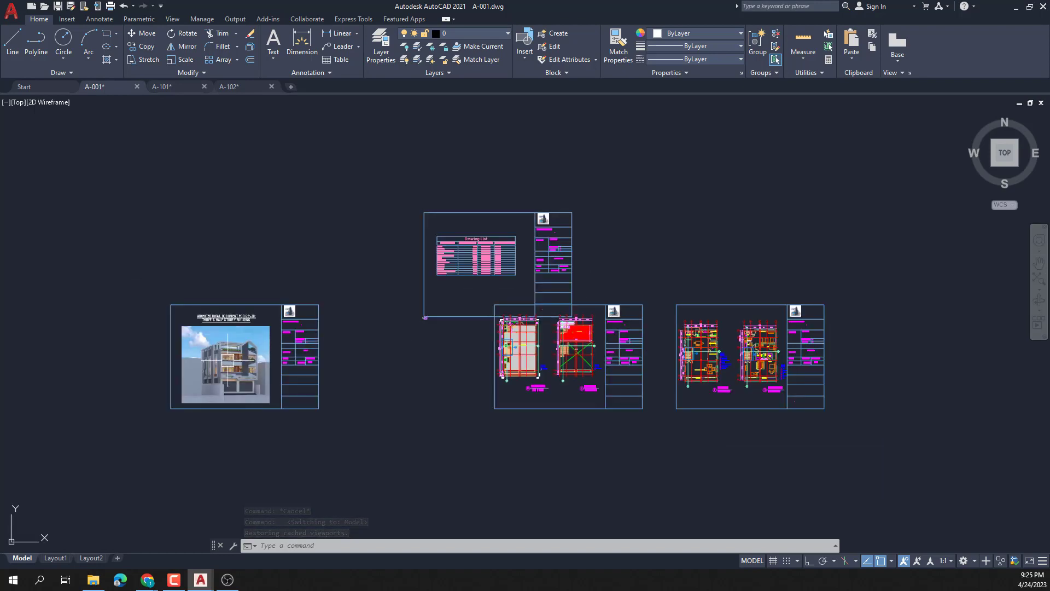
scroll(227, 360, up, 3)
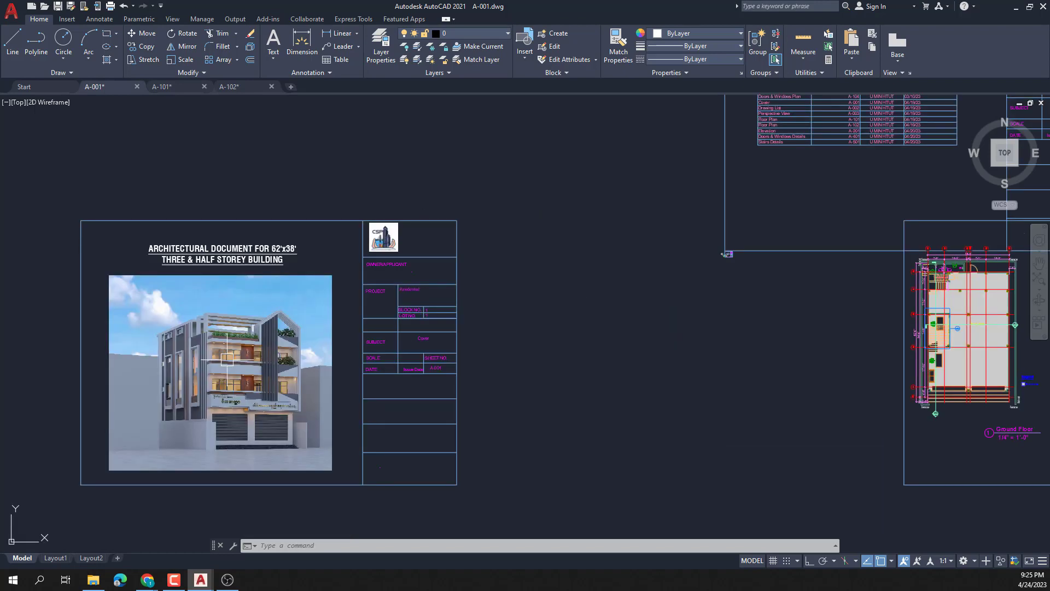
scroll(205, 286, down, 4)
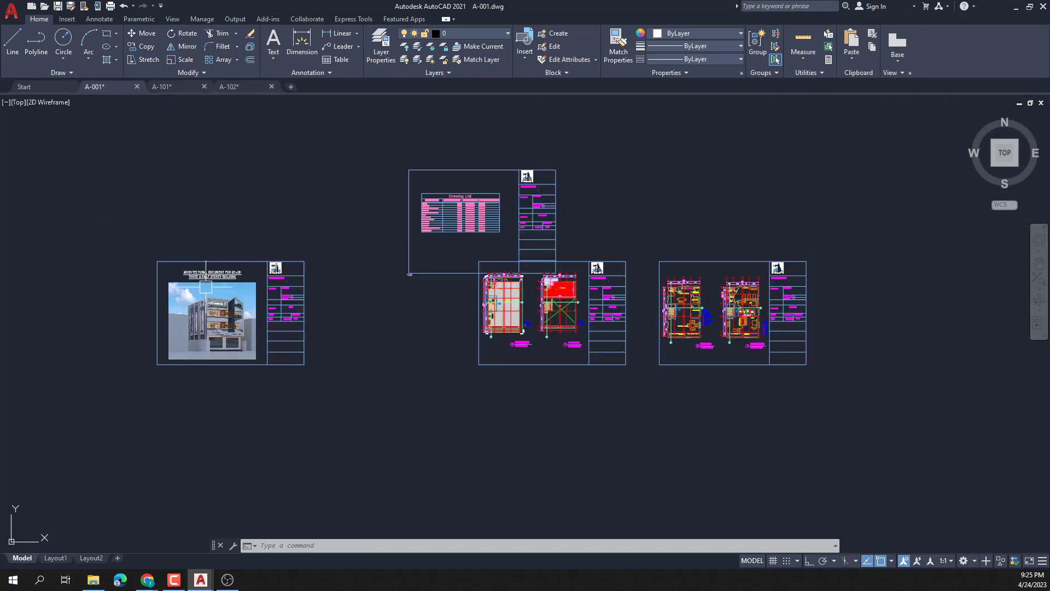
scroll(409, 270, up, 6)
scroll(409, 270, up, 5)
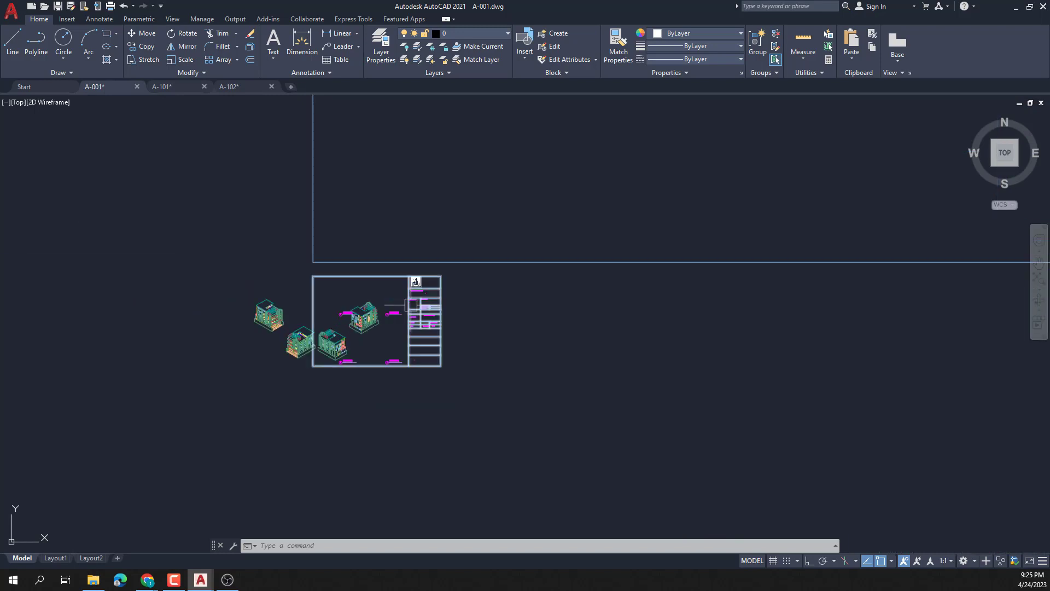
scroll(394, 298, down, 3)
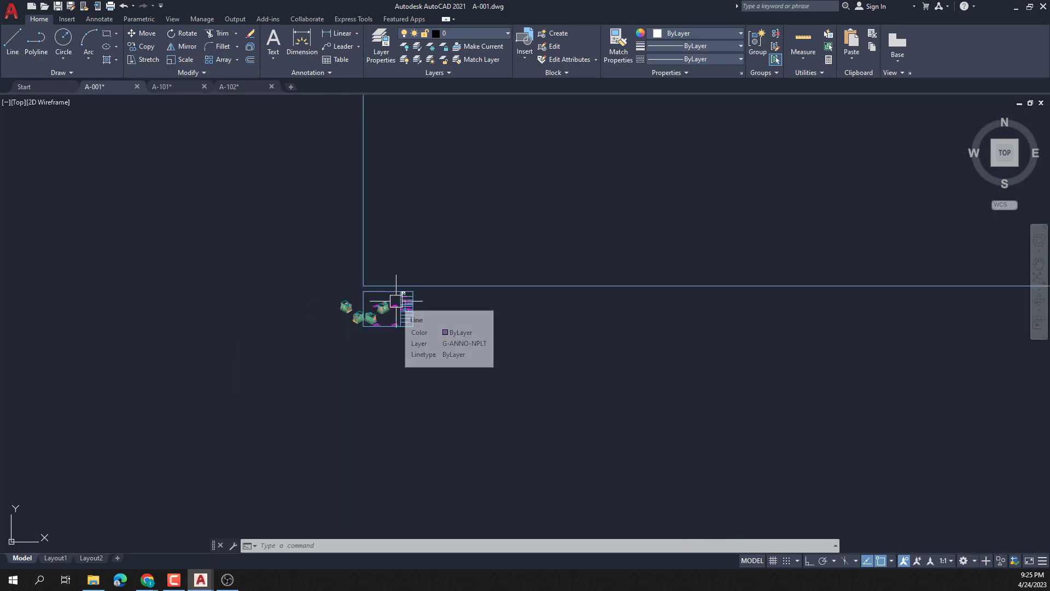